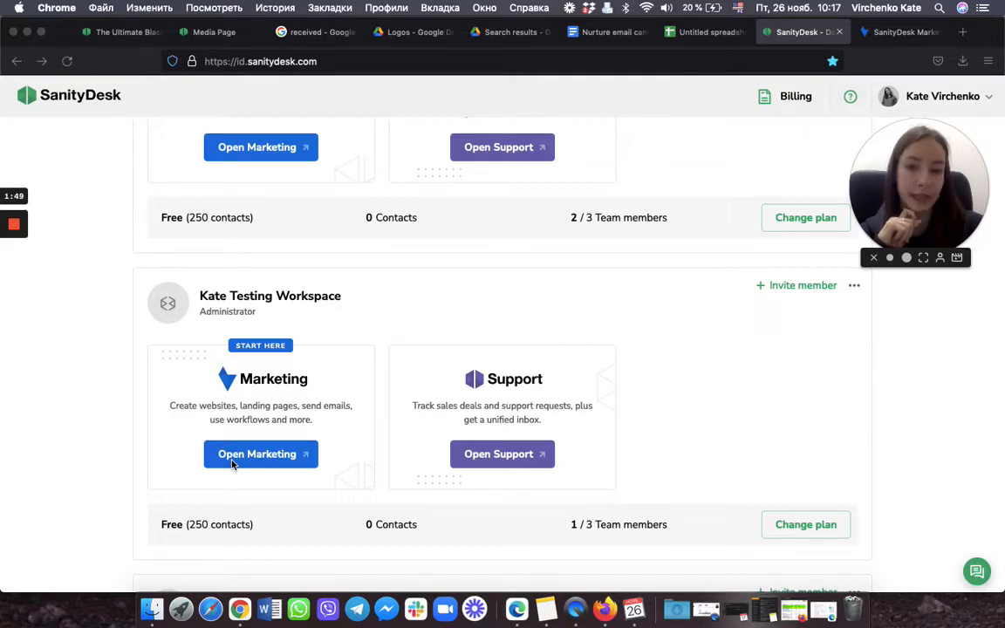
# Step: Open the SanityDesk Marketing dashboard and review its all-zero 7-day stats and Recent logs
pyautogui.click(894, 37)
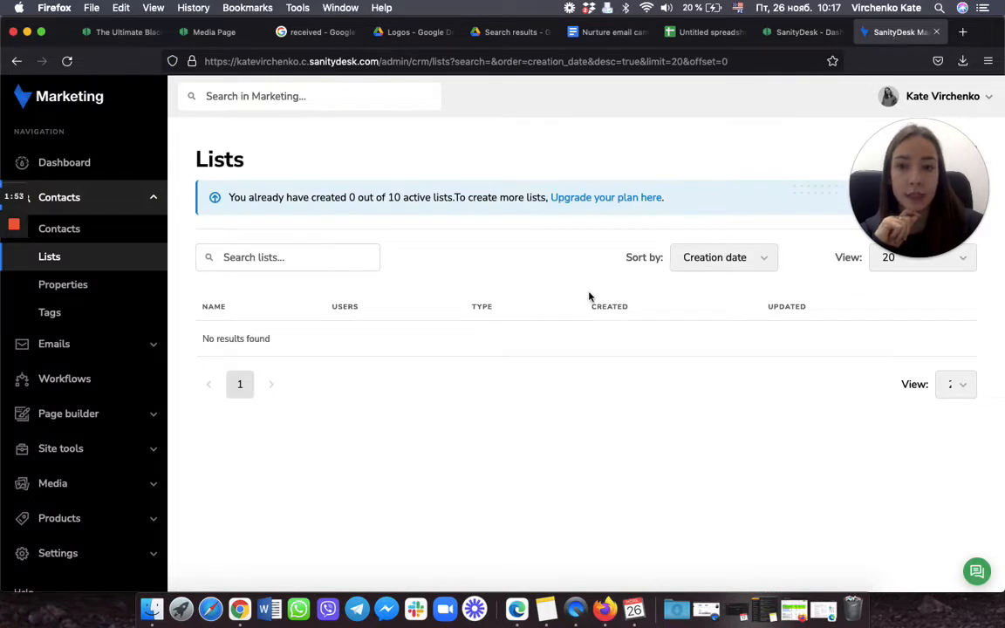
pyautogui.click(77, 165)
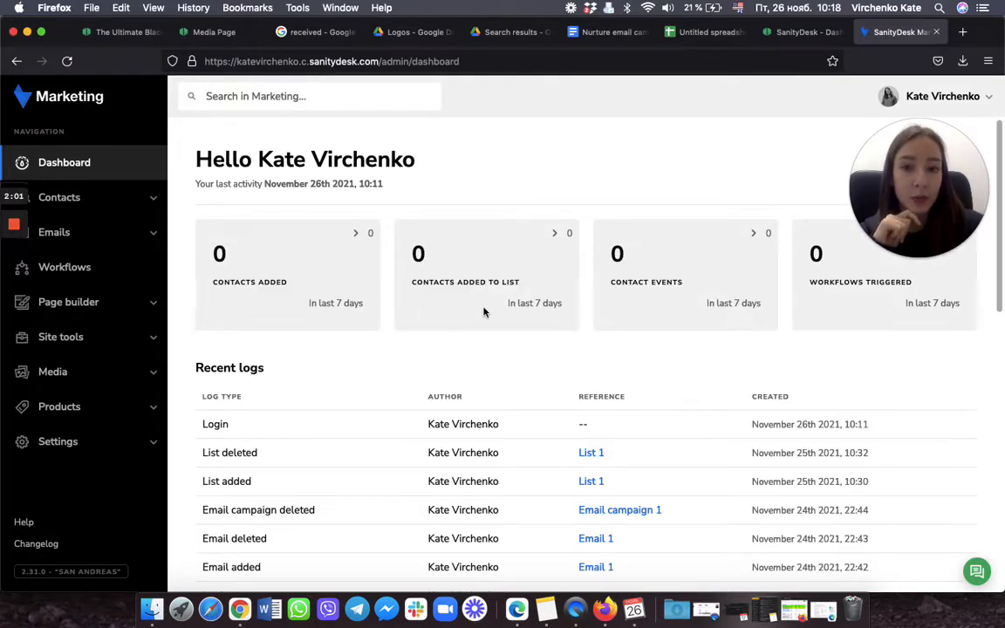
pyautogui.scroll(-1, 484, 311)
pyautogui.scroll(-1, 484, 312)
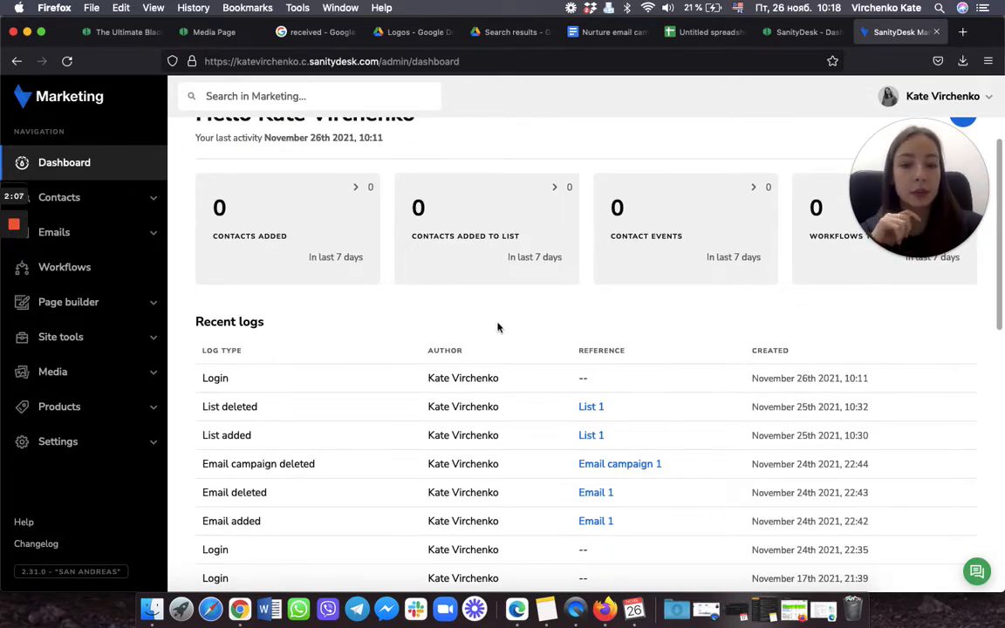
pyautogui.scroll(-5, 497, 330)
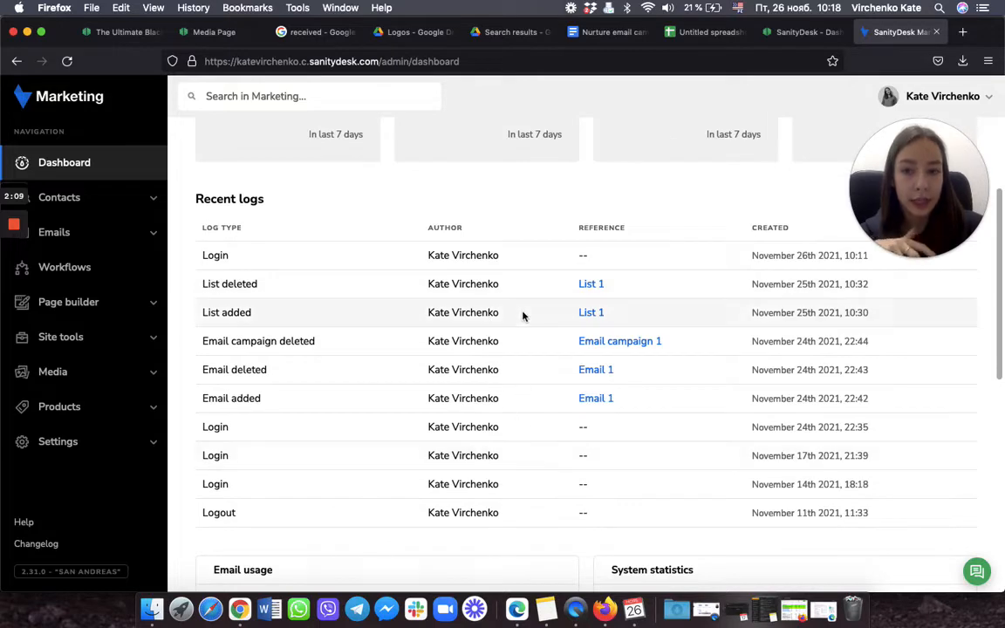
pyautogui.scroll(6, 518, 321)
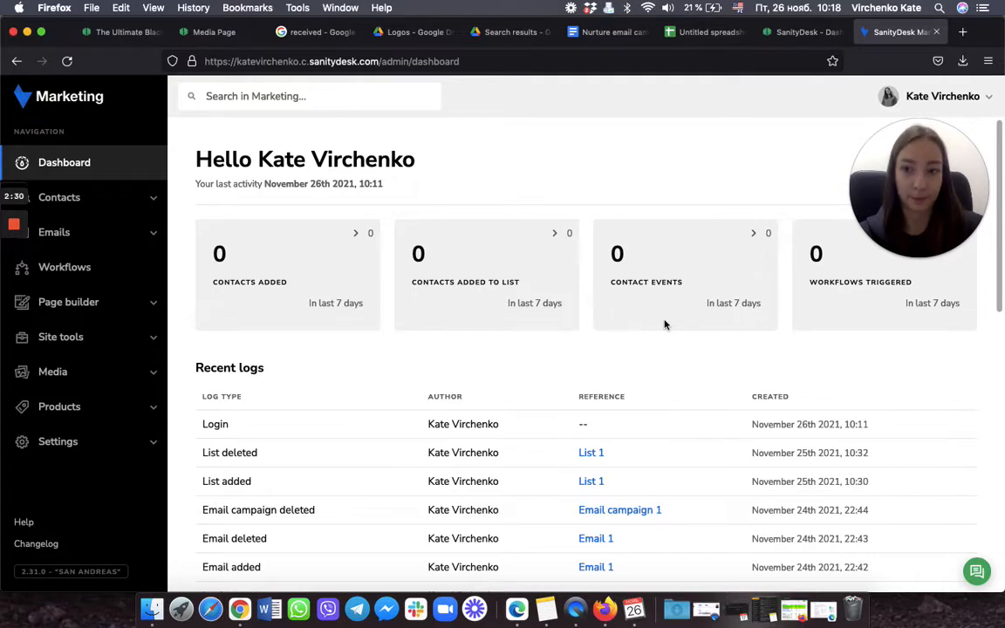
# Step: Go to Contacts > Lists, showing 0 of 10 lists used, and start a new list
pyautogui.click(79, 201)
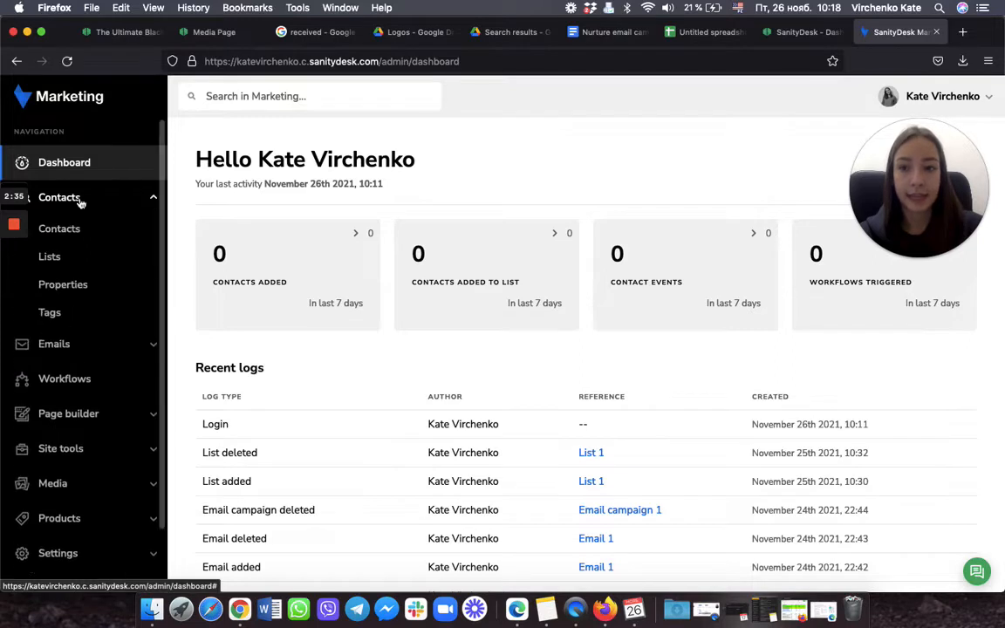
pyautogui.click(58, 259)
pyautogui.moveTo(956, 197); pyautogui.dragTo(956, 504)
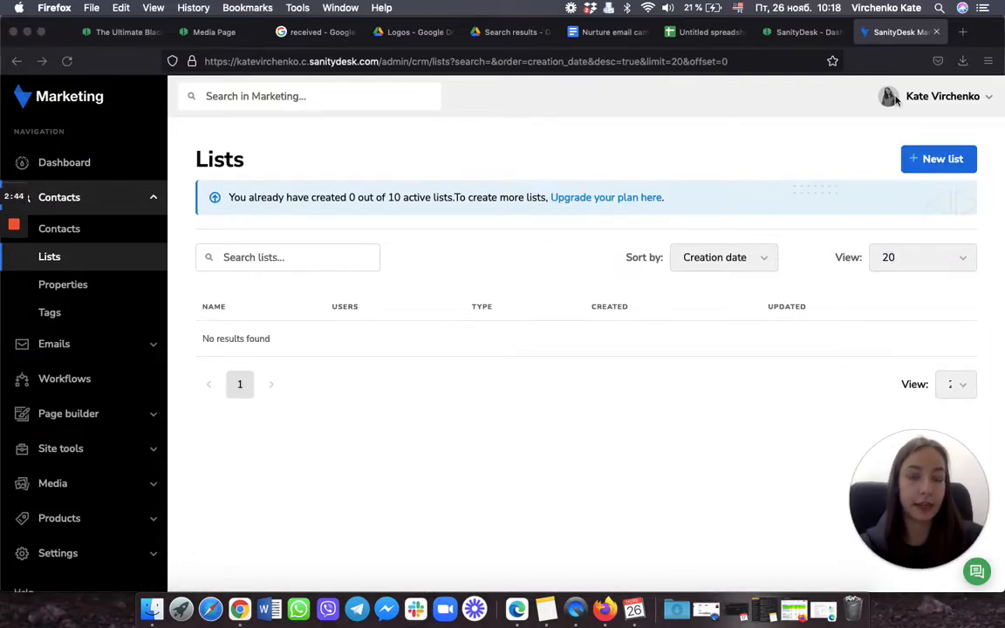
pyautogui.click(947, 165)
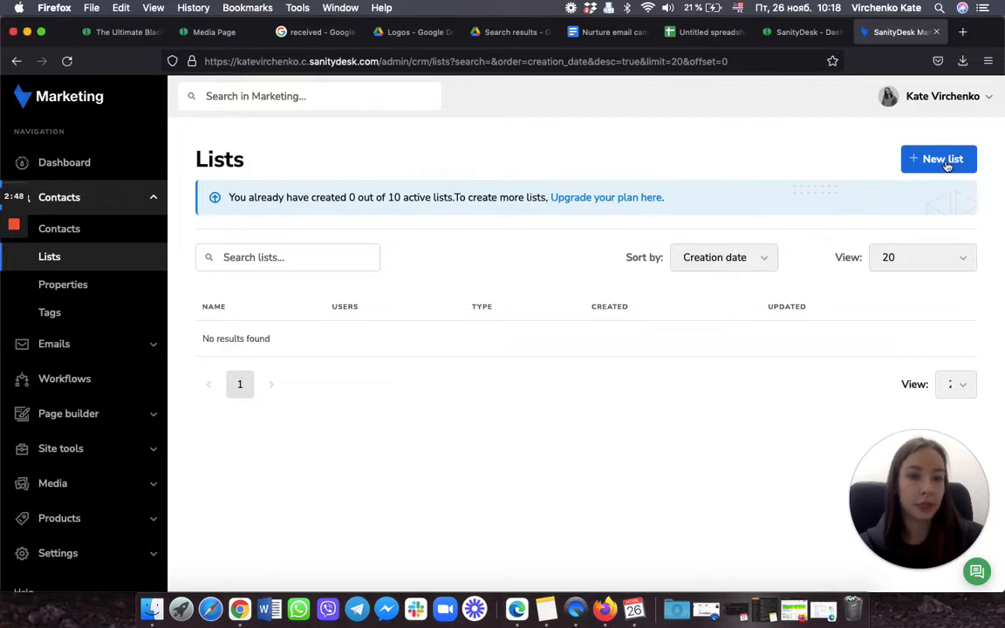
pyautogui.click(947, 166)
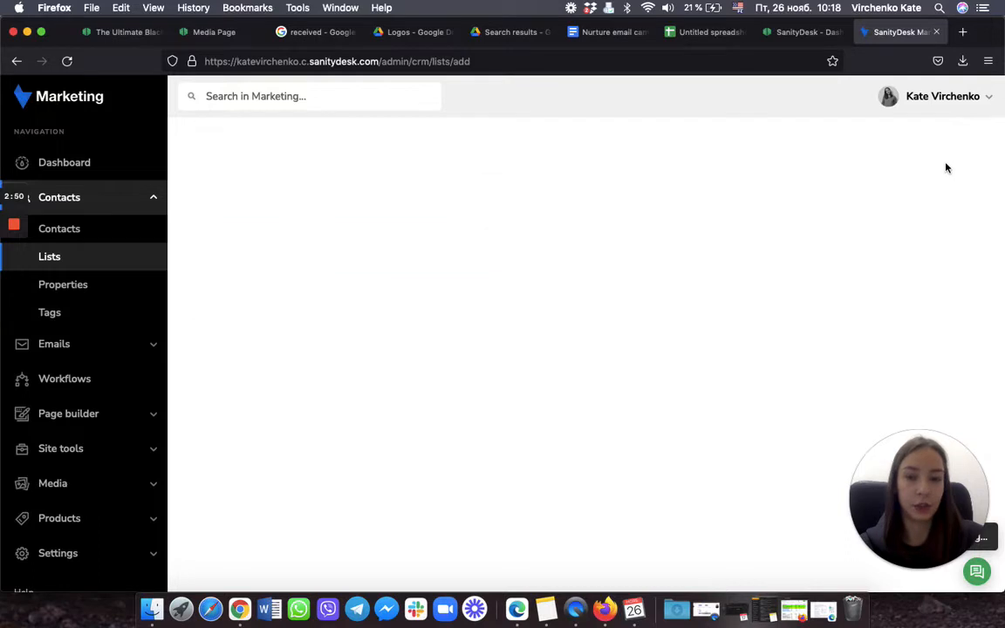
# Step: Name the new list 'Nurture Campaign', set its type to Static, and submit it
pyautogui.click(565, 261)
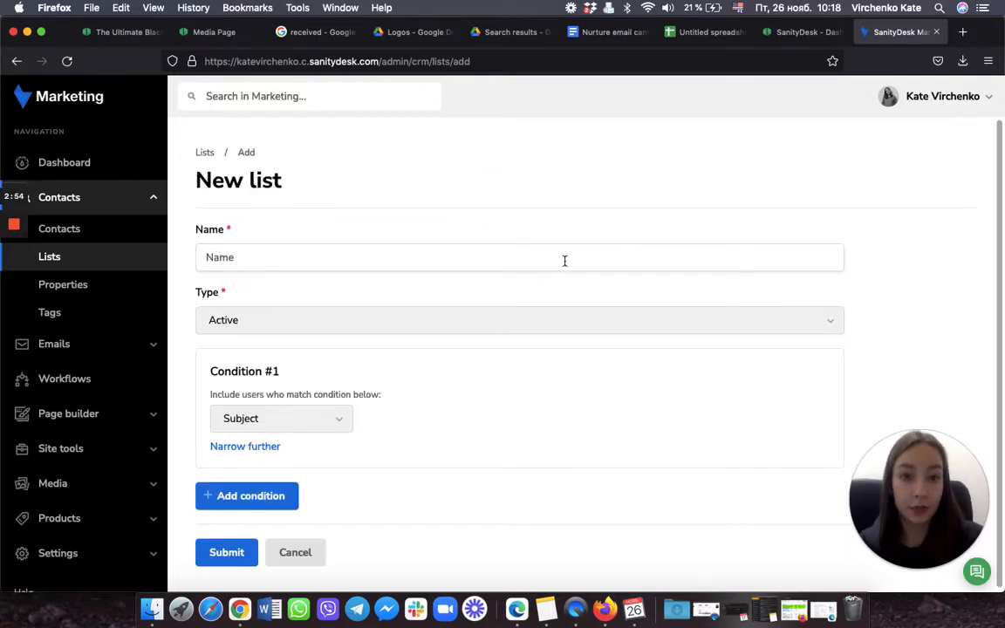
pyautogui.write('Nur')
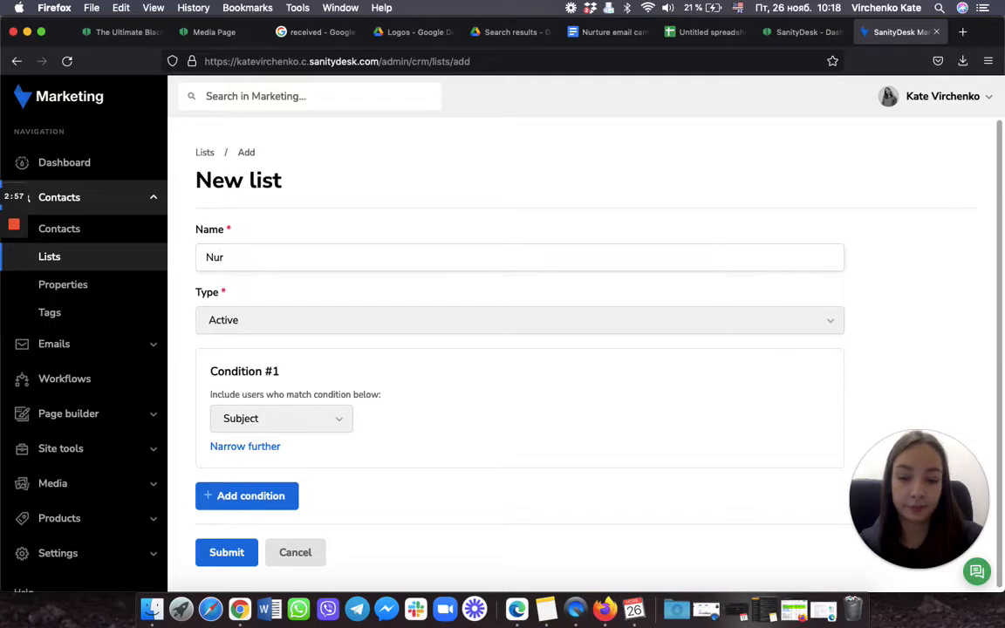
pyautogui.write('ture Campaign')
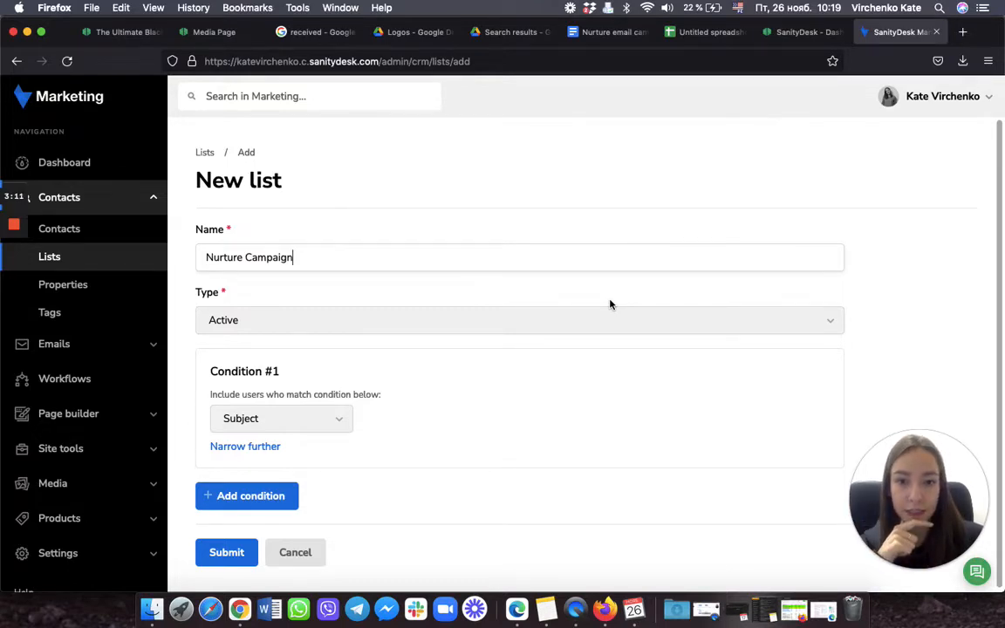
pyautogui.click(608, 325)
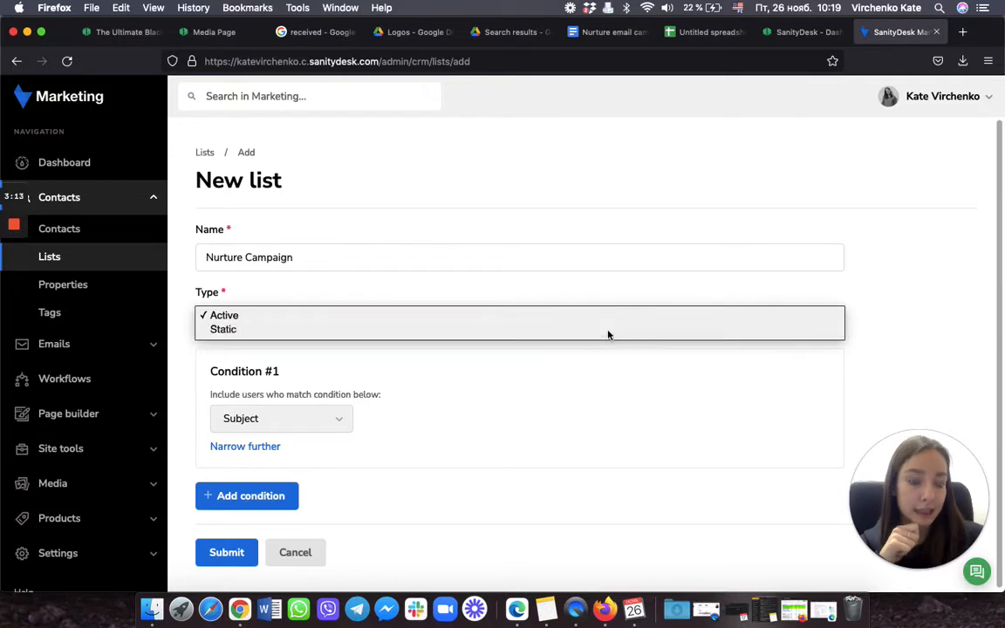
pyautogui.click(608, 331)
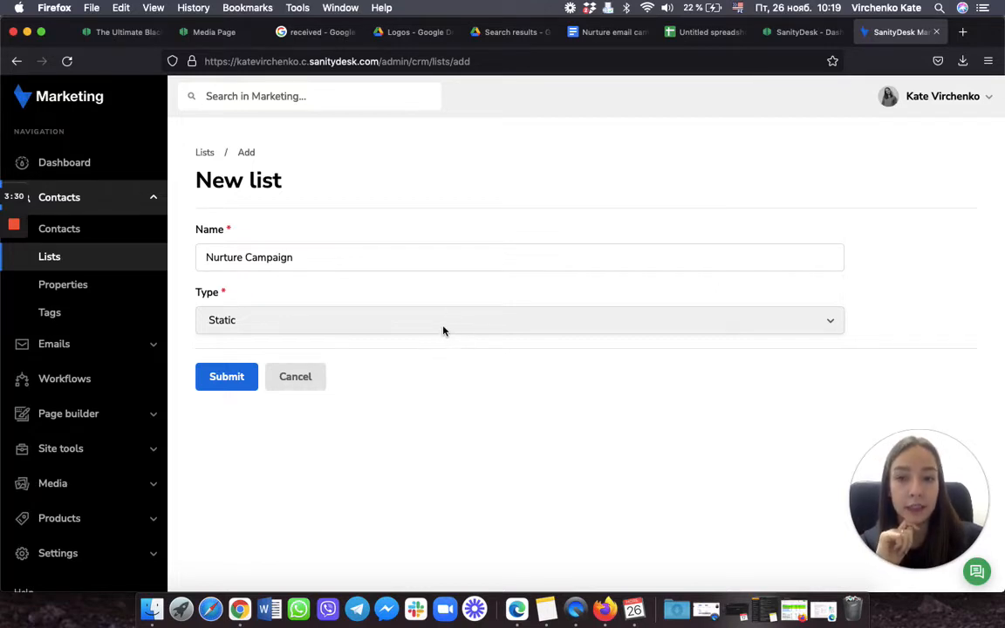
pyautogui.click(224, 384)
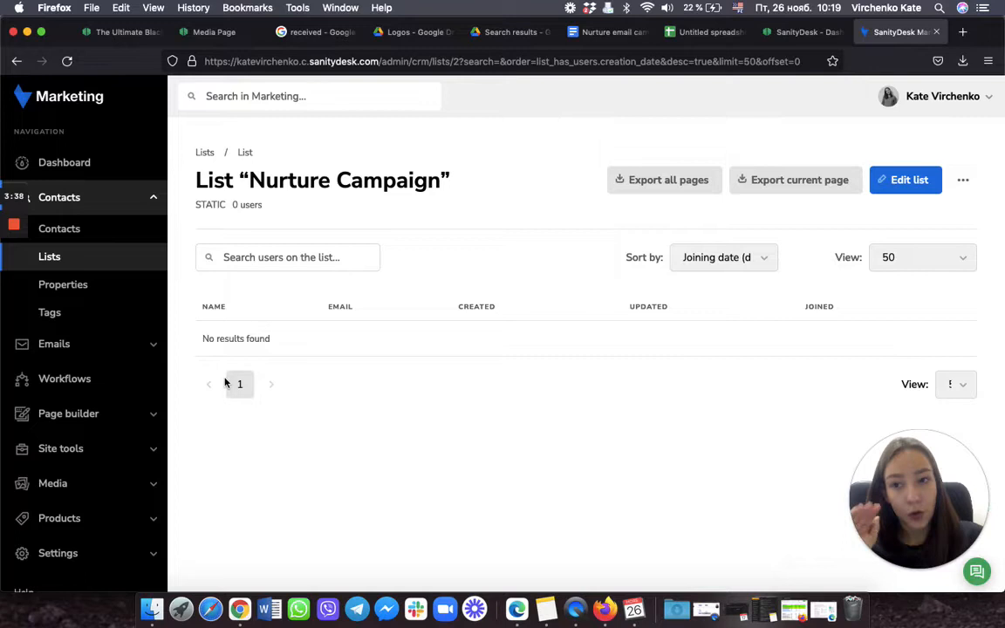
# Step: Start a contact import from the Contacts page and show Firefox's recent downloads to find the CSV
pyautogui.click(67, 228)
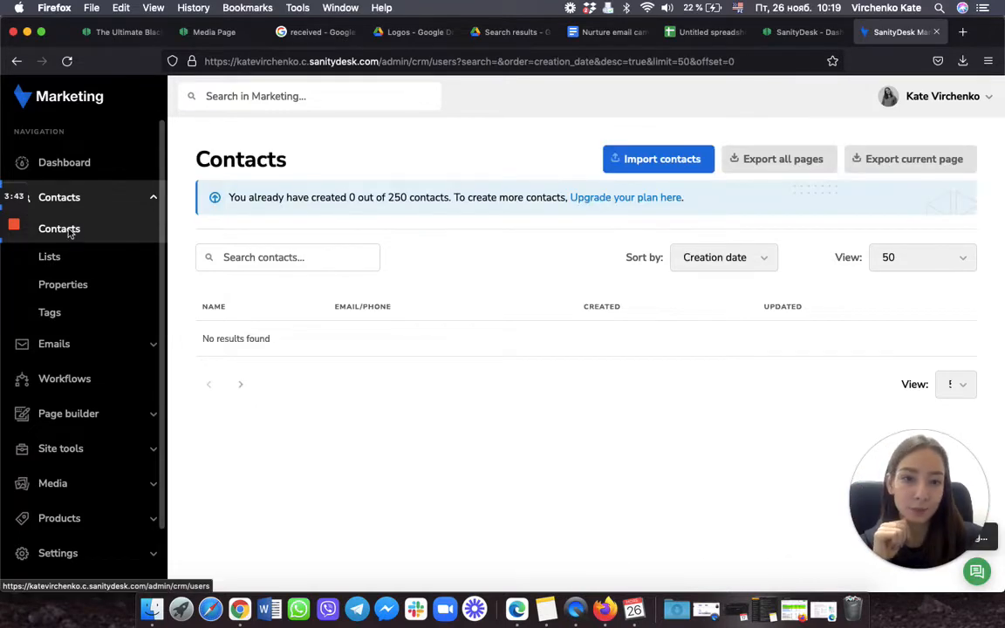
pyautogui.click(682, 165)
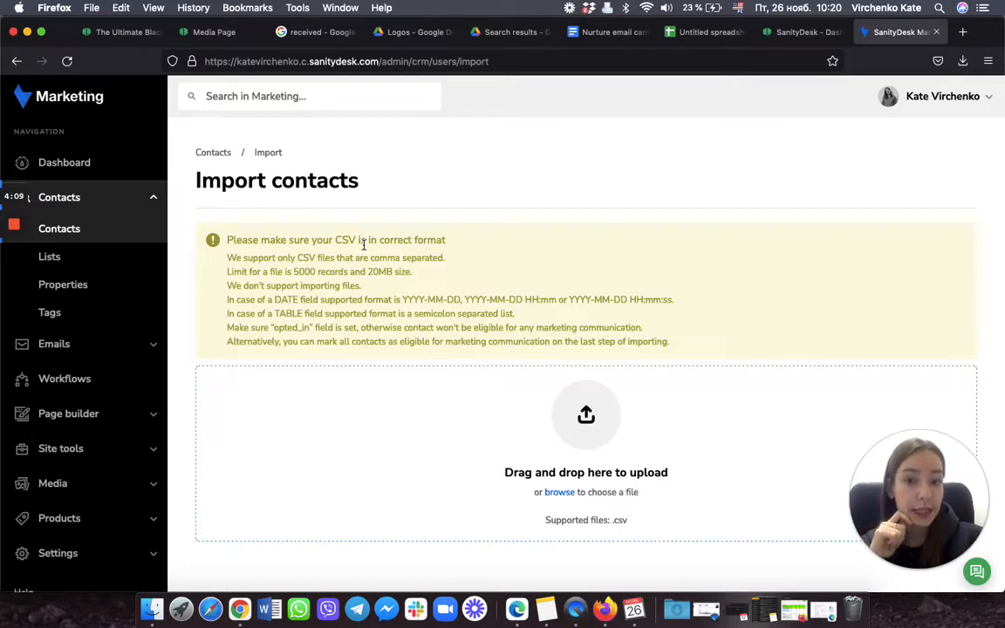
pyautogui.click(963, 62)
# Step: Upload the downloaded contacts CSV, keep Name, Surname and Email as TEXT, and continue
pyautogui.moveTo(759, 105); pyautogui.dragTo(591, 439)
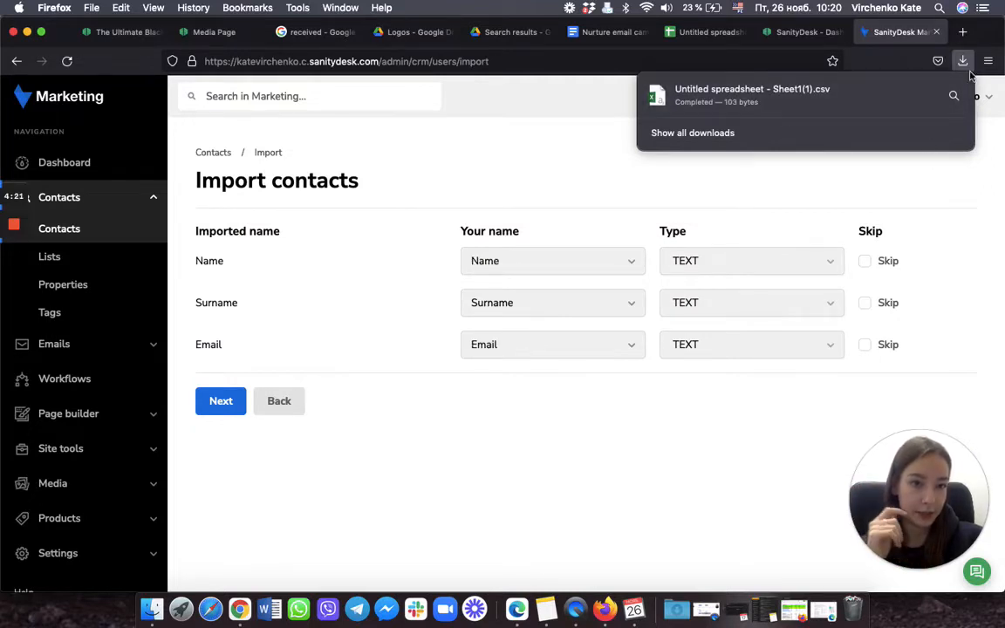
pyautogui.click(970, 191)
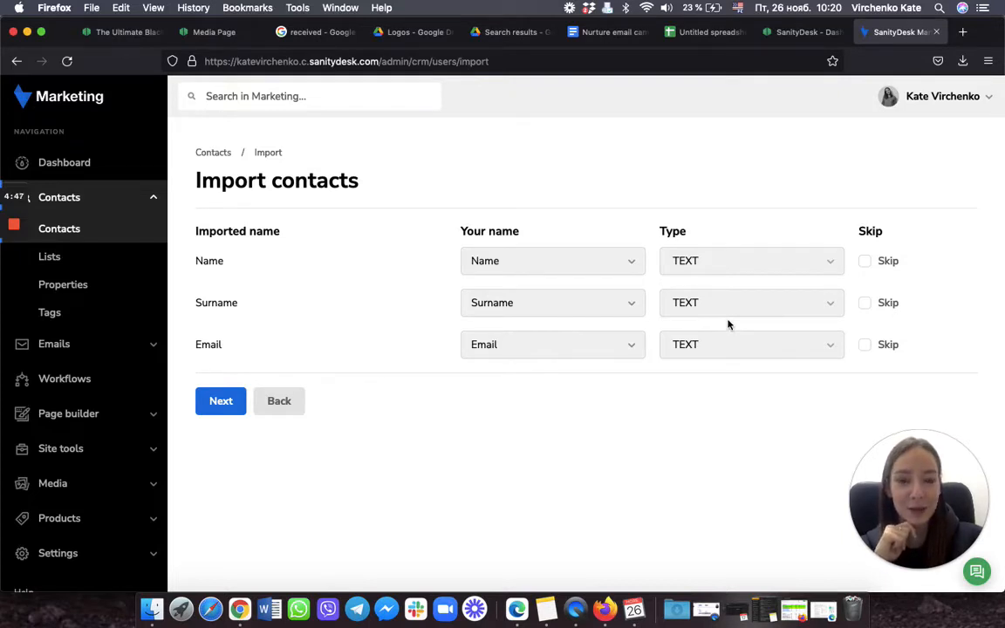
pyautogui.click(736, 347)
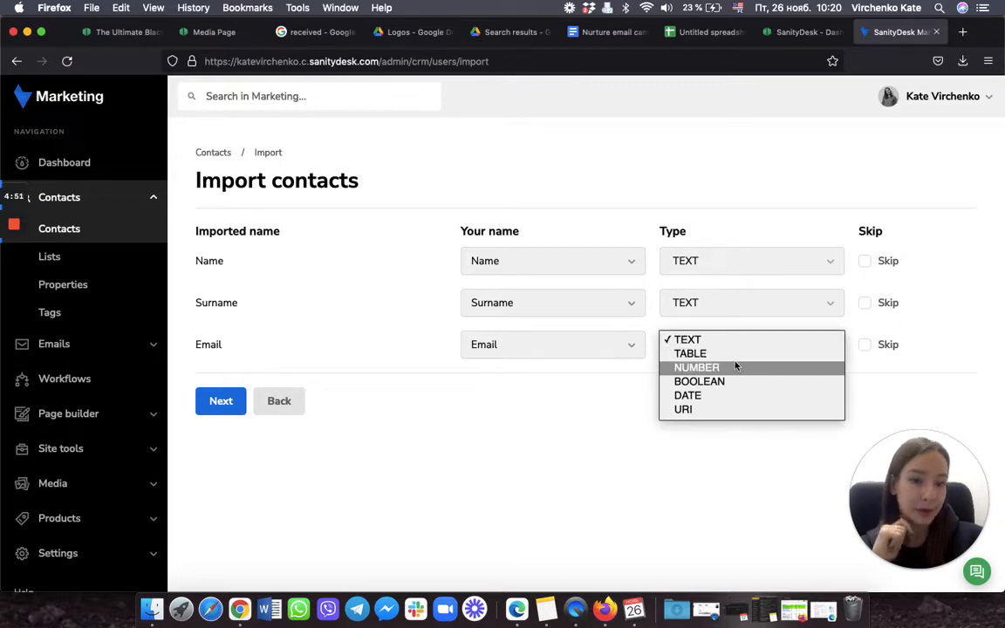
pyautogui.click(561, 405)
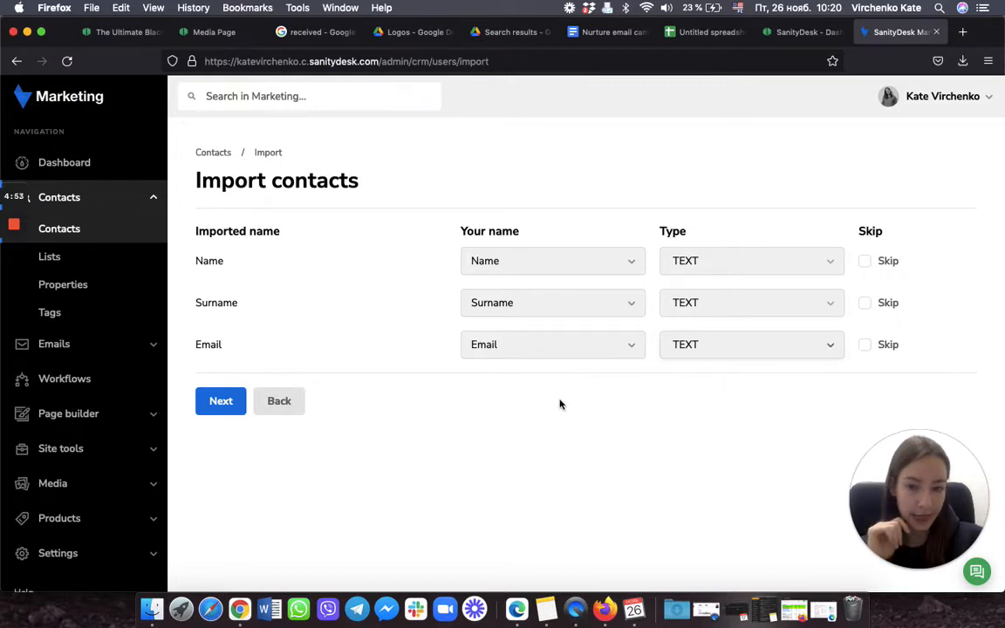
pyautogui.click(220, 400)
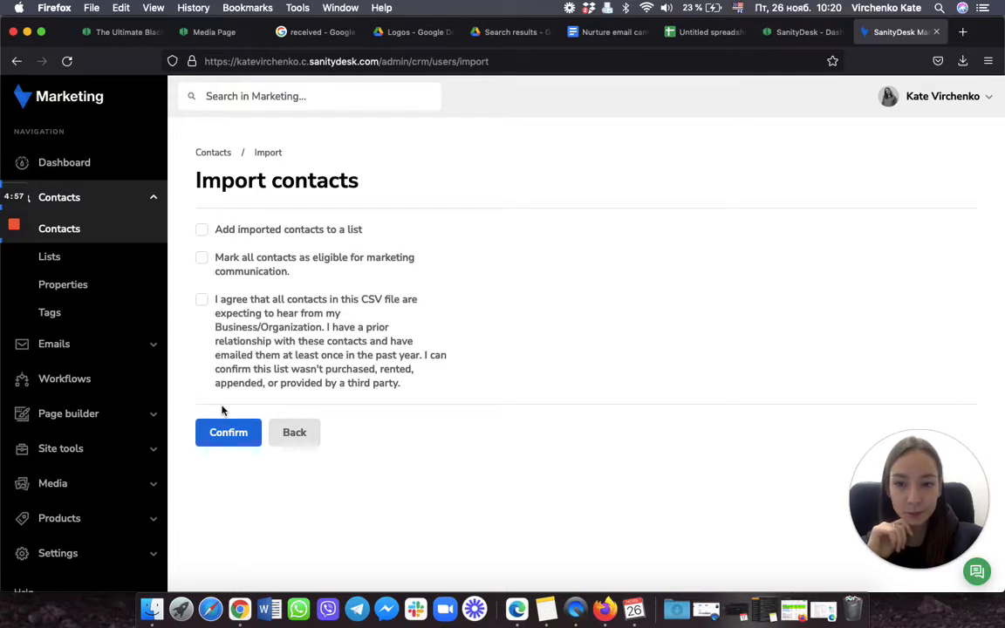
# Step: Import the contacts into the Nurture Campaign list, marked marketing-eligible with consent agreed
pyautogui.click(204, 233)
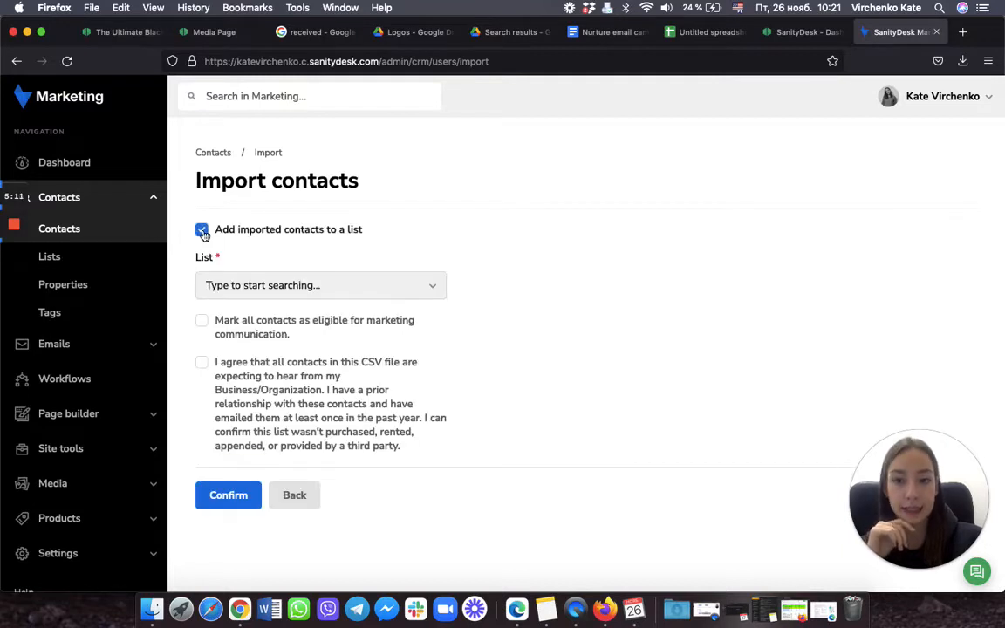
pyautogui.click(363, 287)
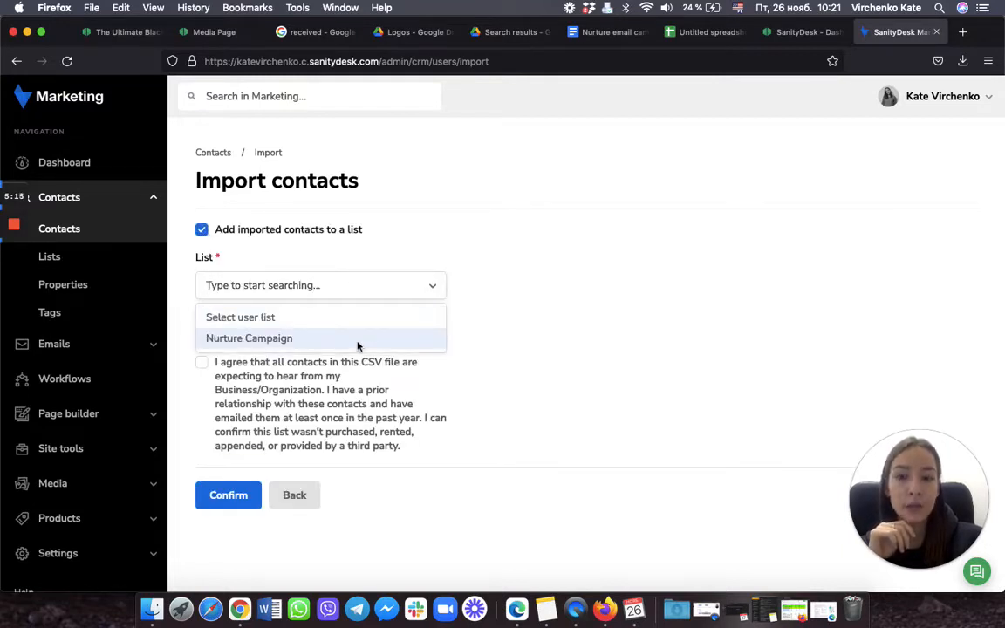
pyautogui.click(278, 341)
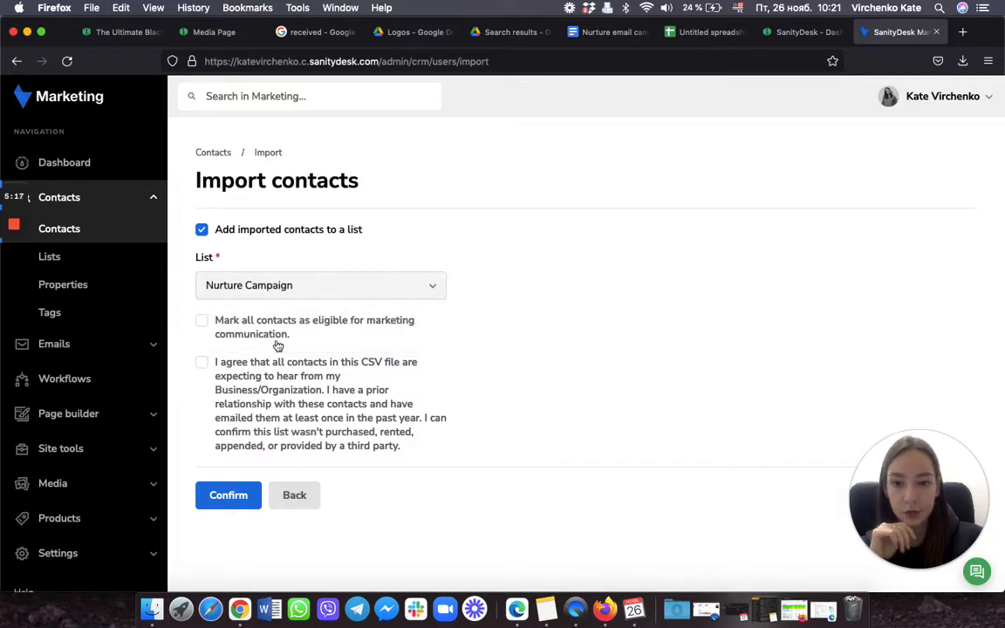
pyautogui.click(202, 325)
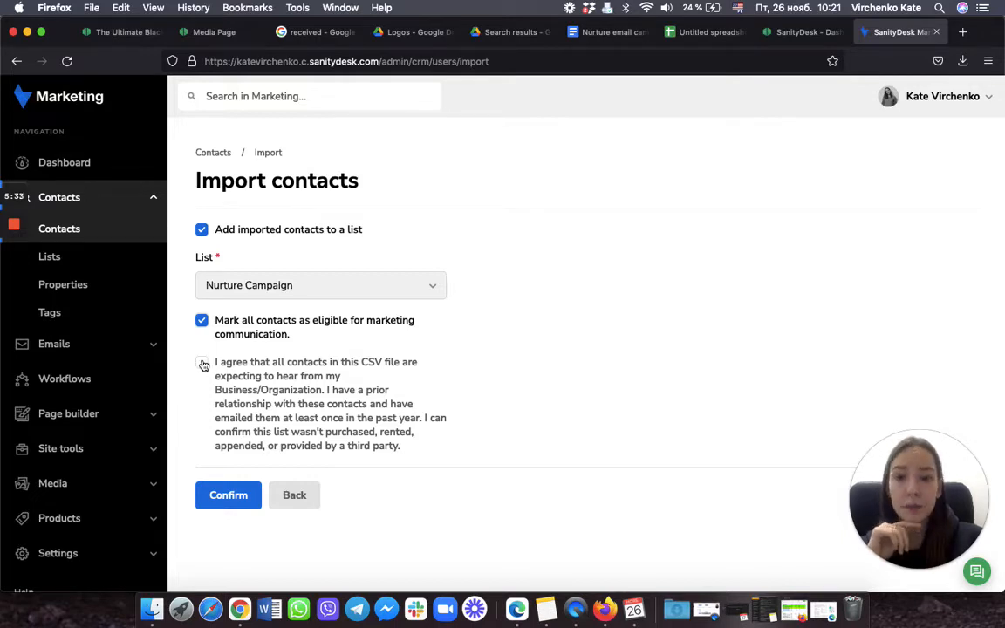
pyautogui.click(202, 362)
pyautogui.click(227, 495)
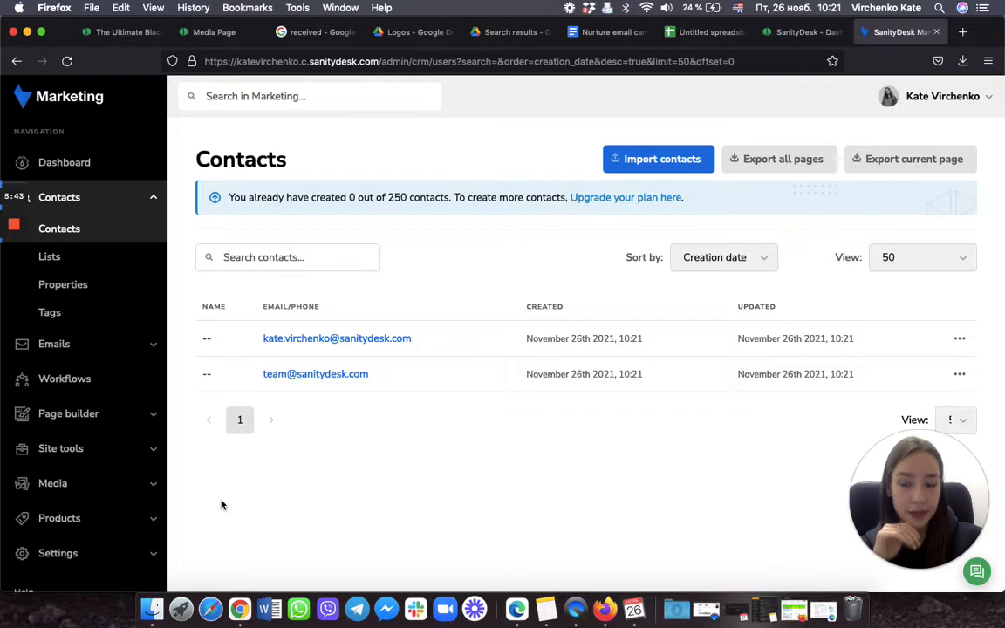
# Step: Collapse Contacts and open Emails > Email campaigns, which has no campaigns yet
pyautogui.click(75, 199)
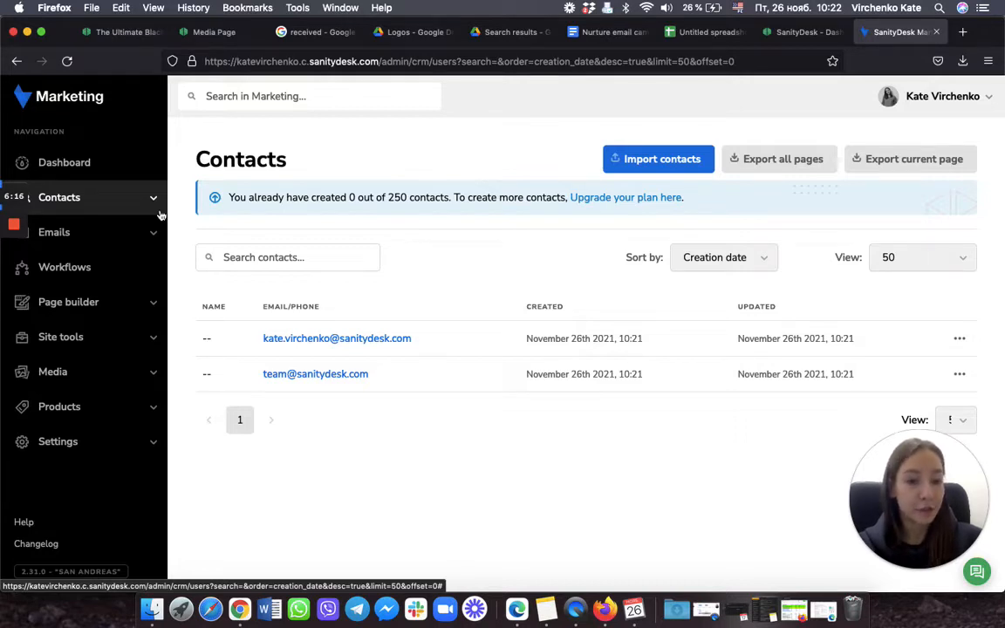
pyautogui.moveTo(4, 265)
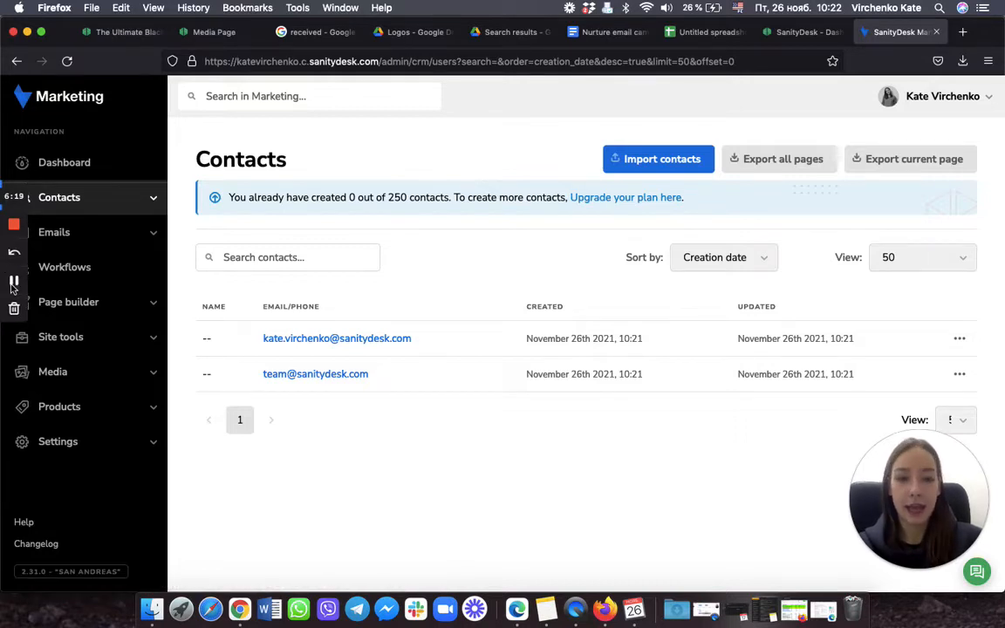
pyautogui.click(96, 238)
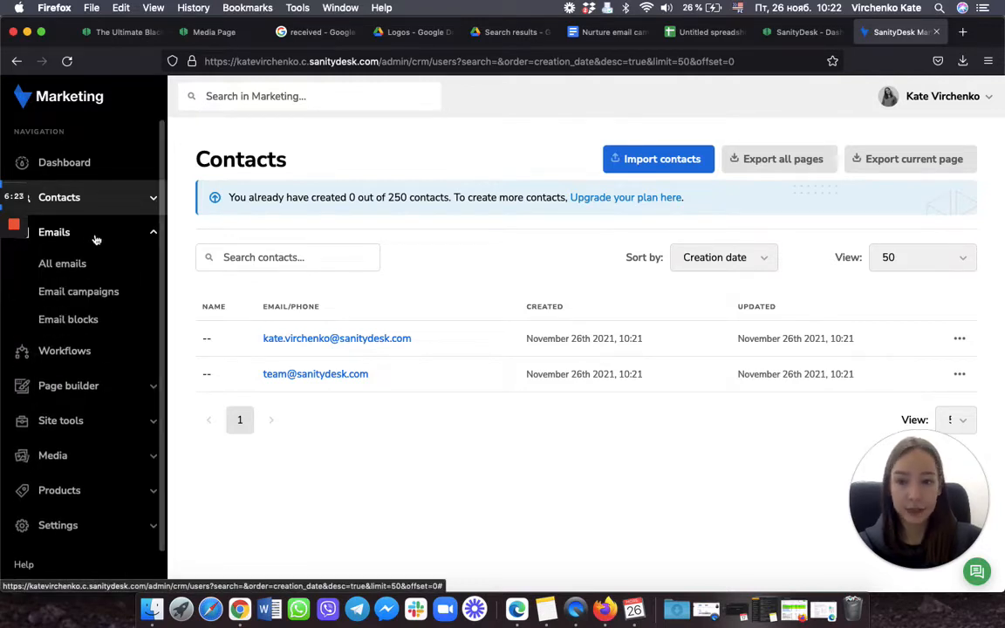
pyautogui.click(101, 295)
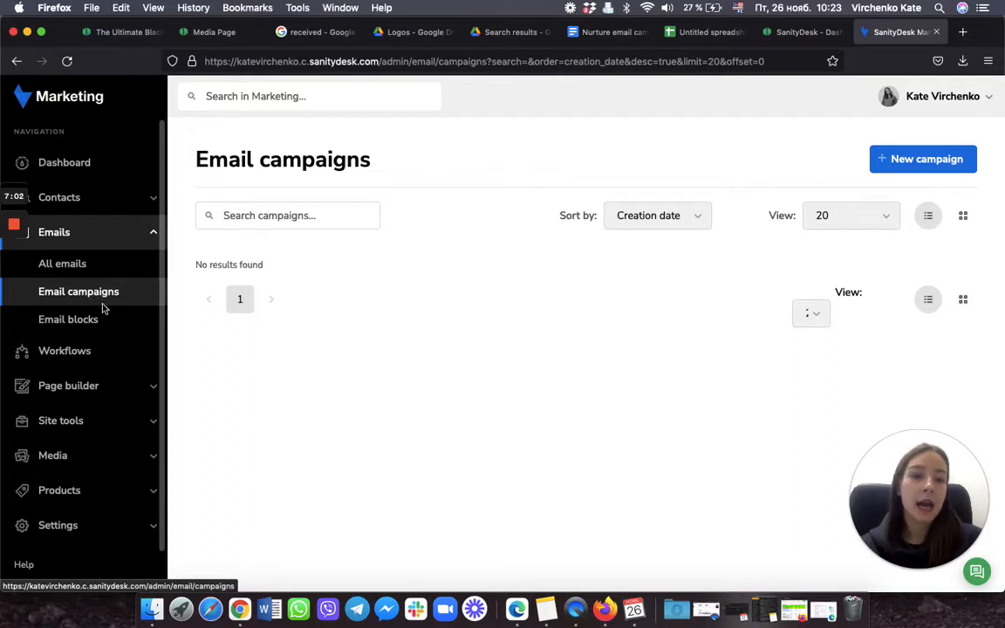
# Step: Create a new email campaign called 'Nurture Campaign' and submit it
pyautogui.click(954, 159)
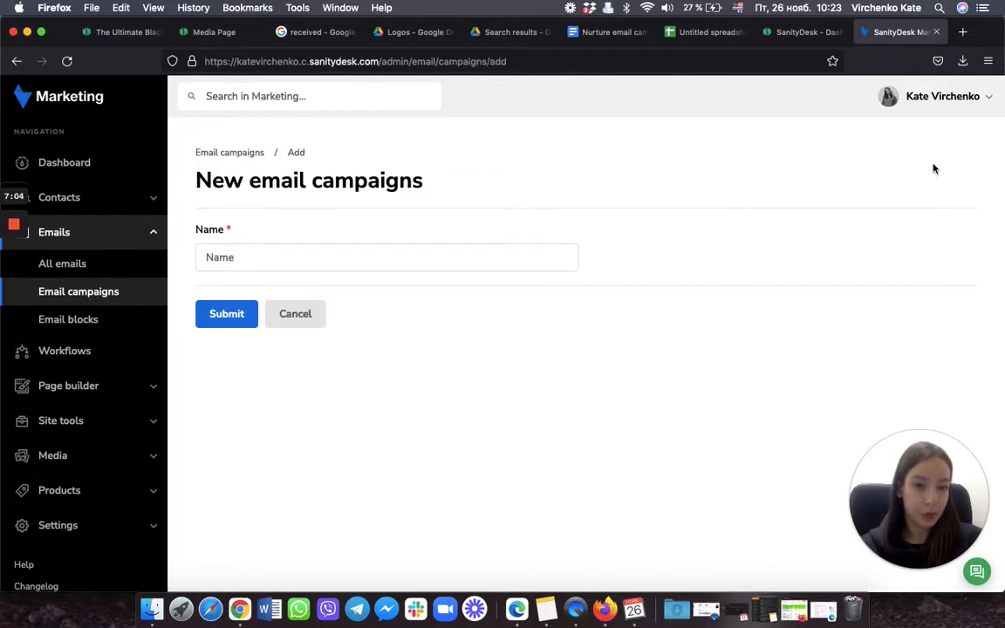
pyautogui.click(482, 254)
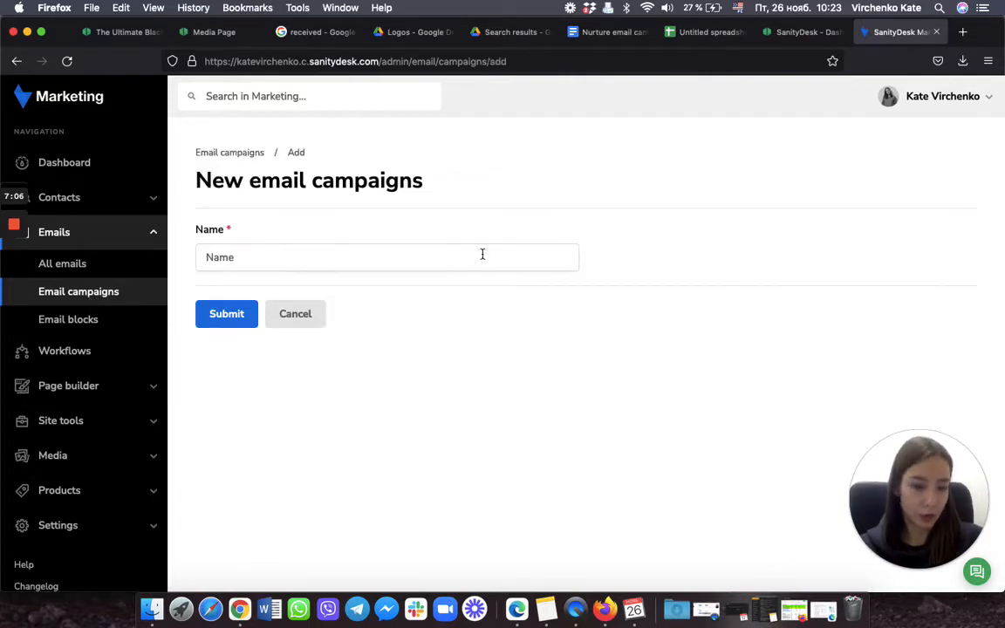
pyautogui.write('Nurture Campaign')
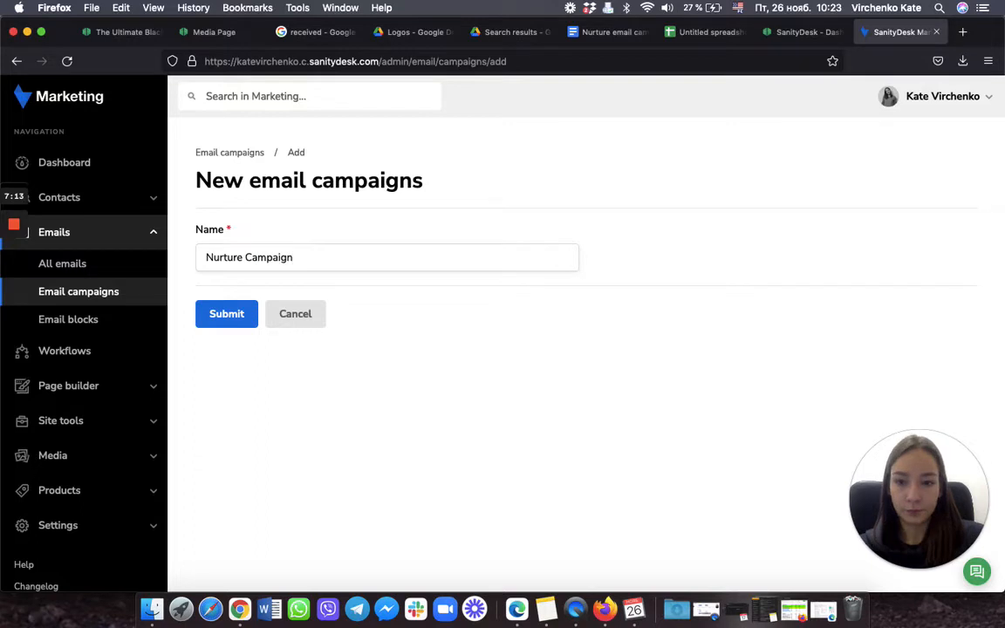
pyautogui.click(228, 316)
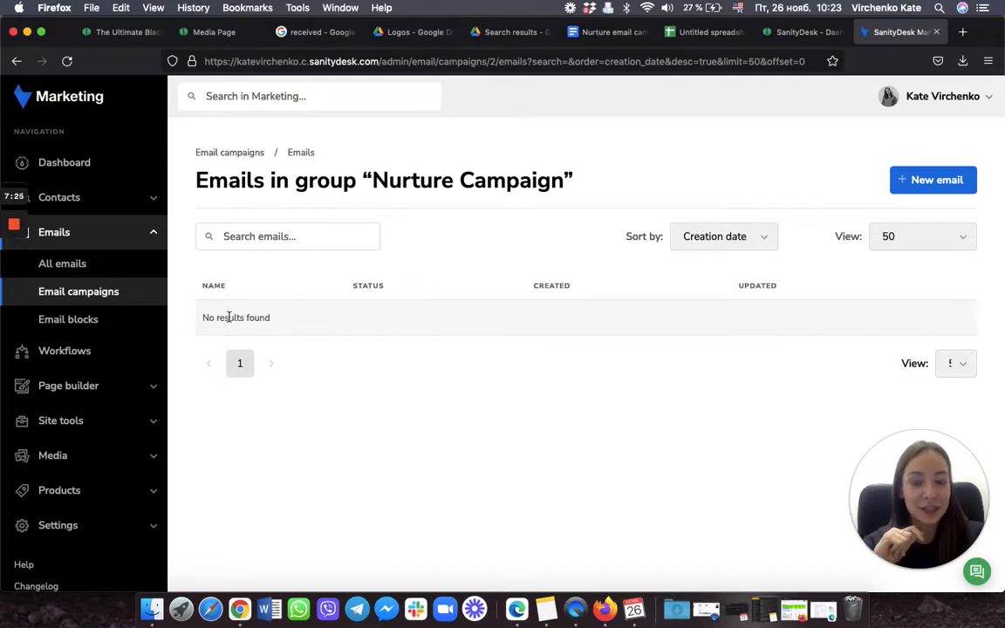
# Step: From All emails, start a new email named 'Email #1'
pyautogui.click(68, 263)
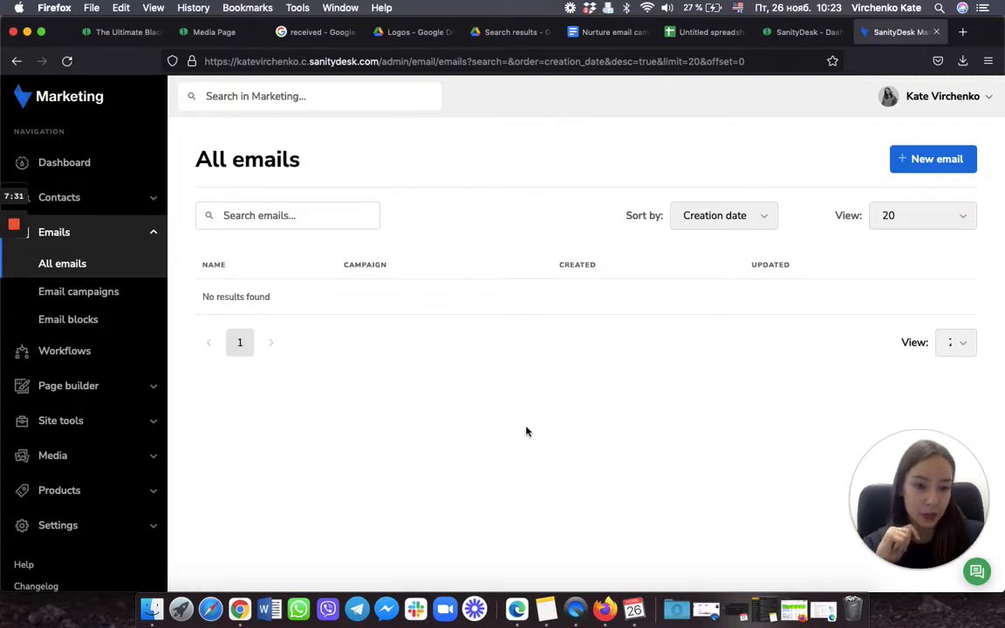
pyautogui.click(934, 159)
pyautogui.click(473, 277)
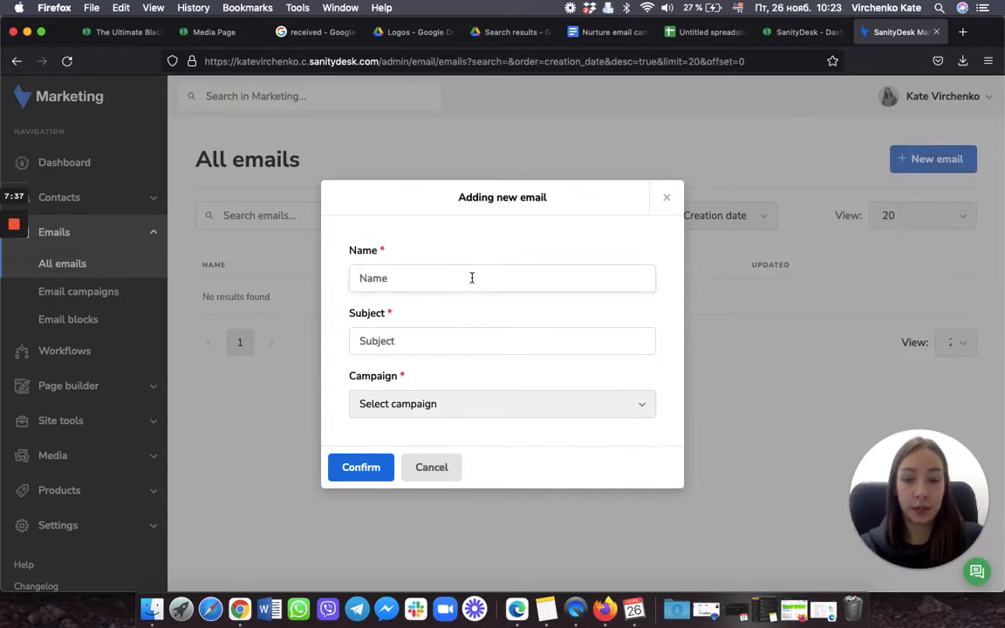
pyautogui.write('Email')
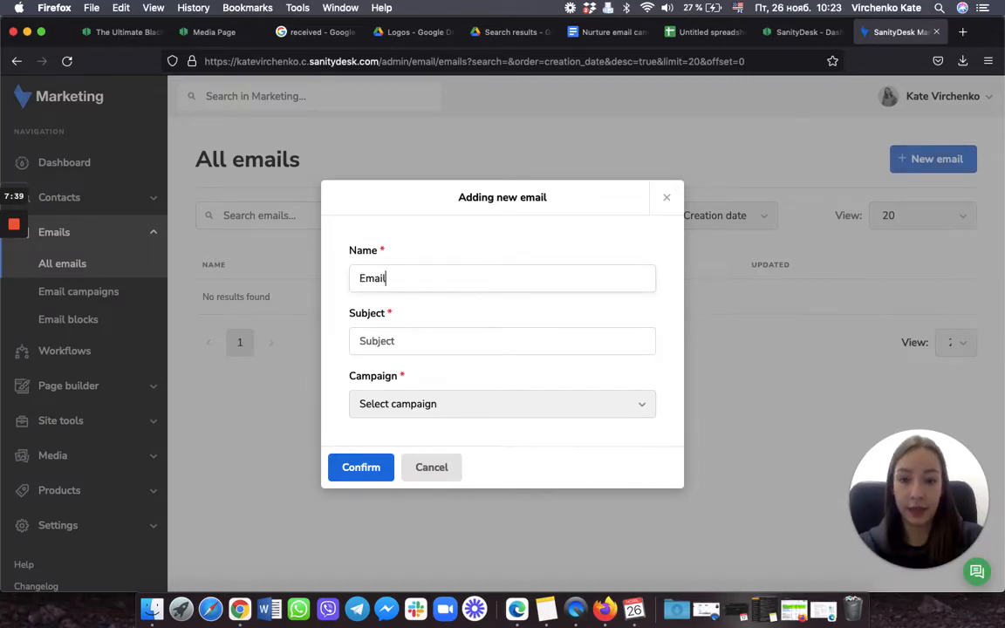
pyautogui.write(' #1')
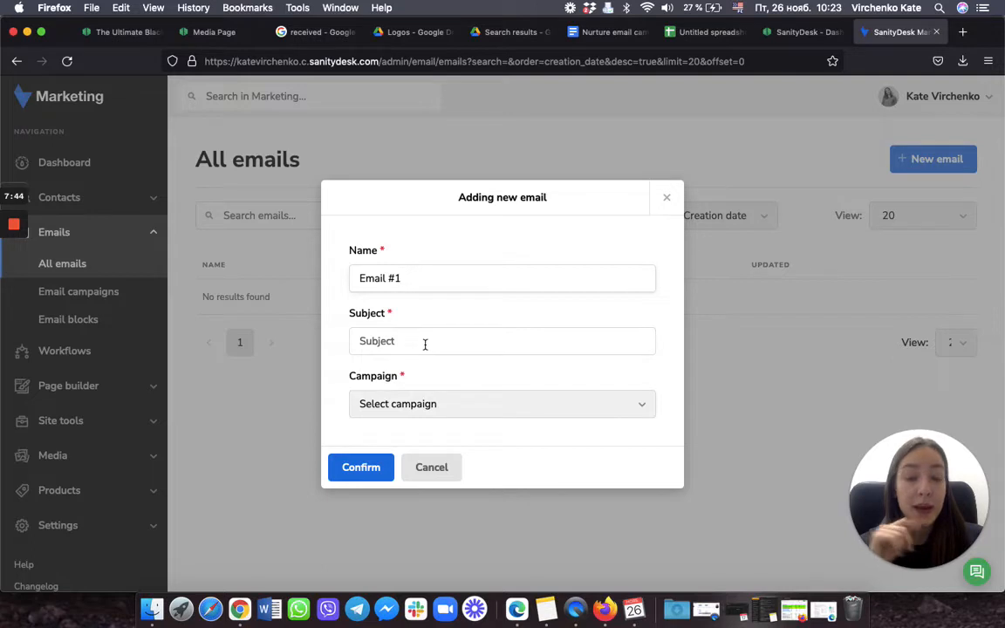
# Step: Copy the Email #1 subject line from the Nurture campaign document into the Subject field
pyautogui.click(591, 40)
pyautogui.scroll(5, 367, 282)
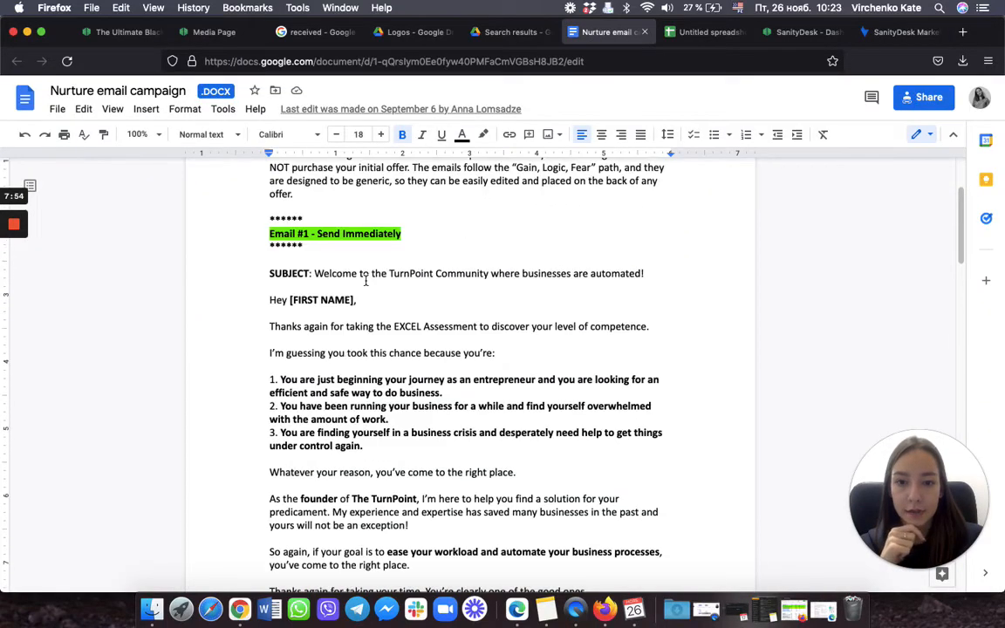
pyautogui.moveTo(315, 274); pyautogui.dragTo(650, 275)
pyautogui.press('super+c')
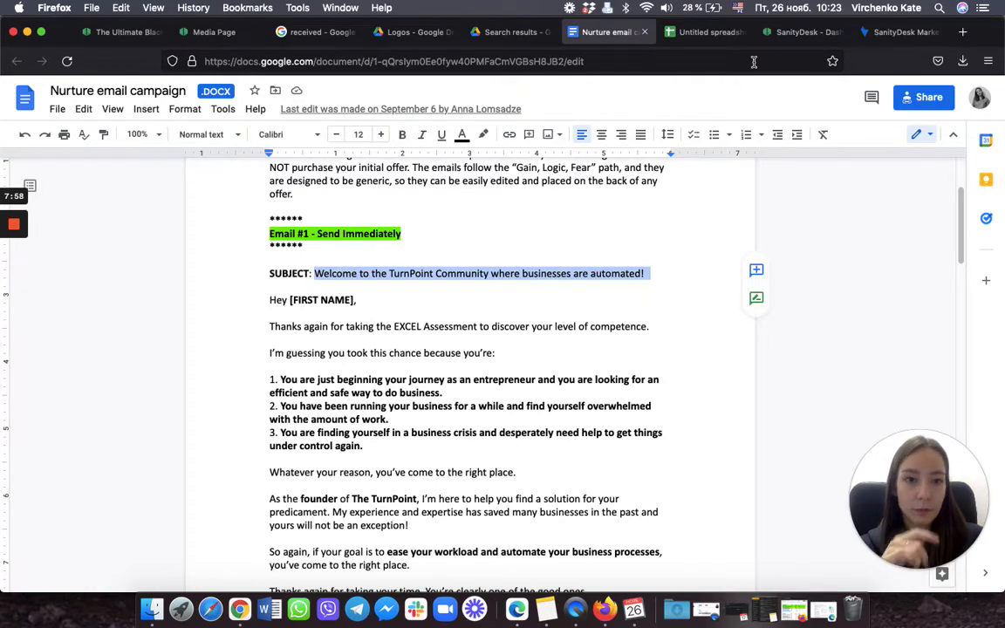
pyautogui.click(899, 31)
pyautogui.click(373, 341)
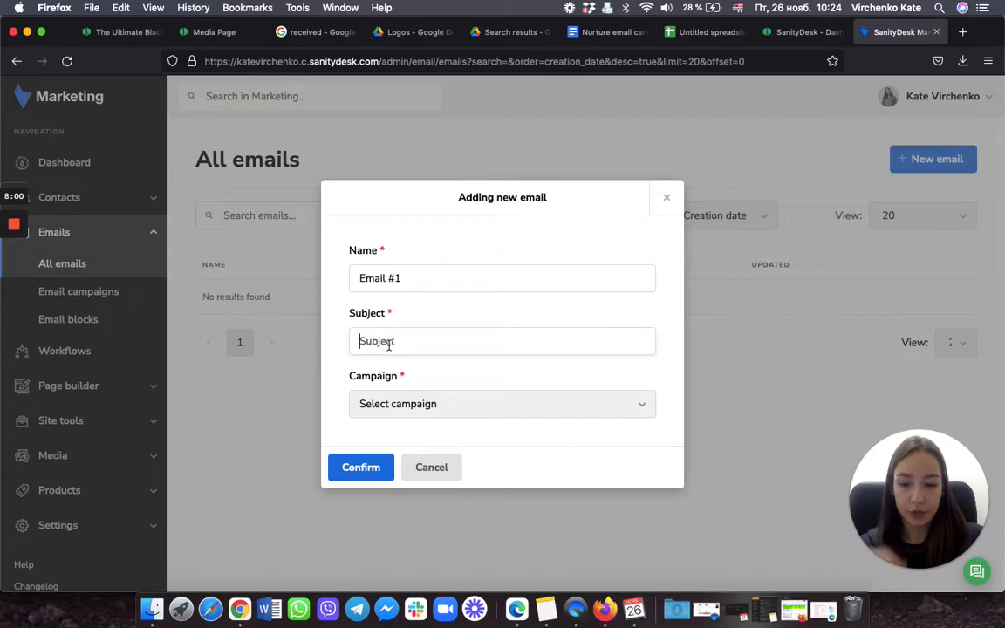
pyautogui.press('super+v')
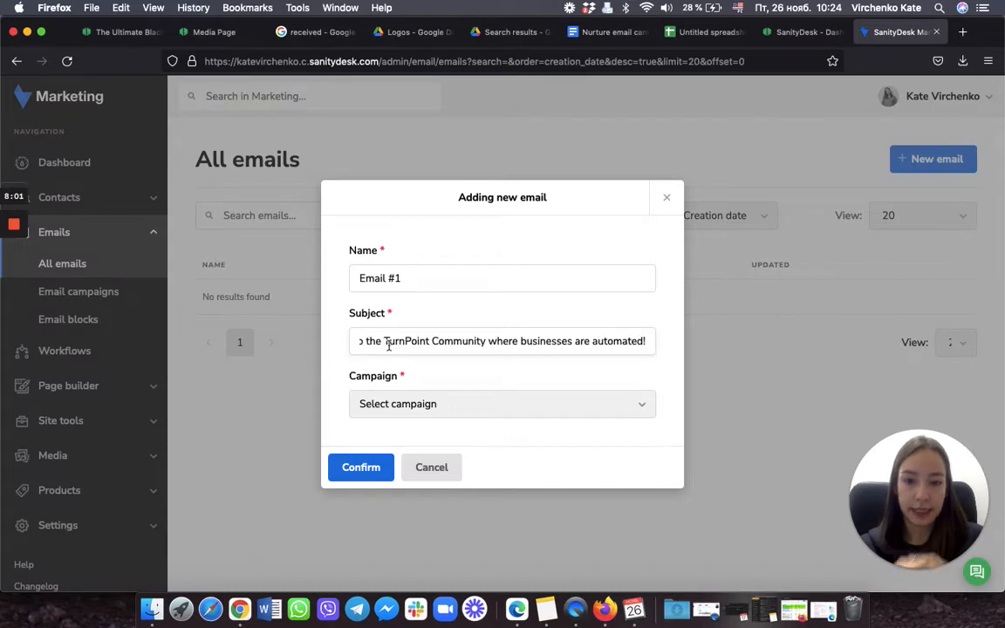
# Step: Assign the email to Nurture Campaign and confirm its creation
pyautogui.click(447, 406)
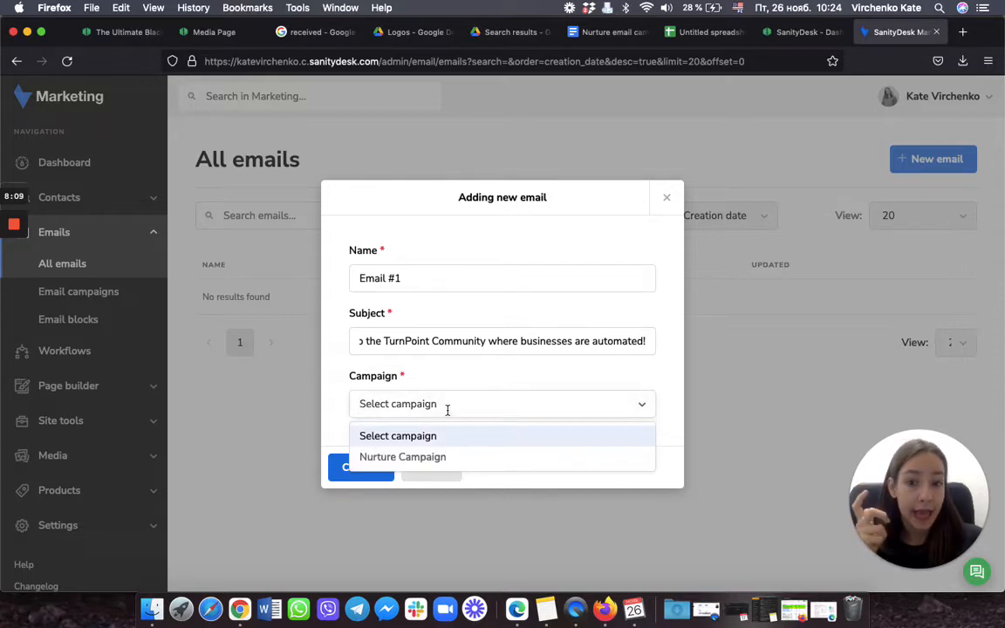
pyautogui.click(413, 459)
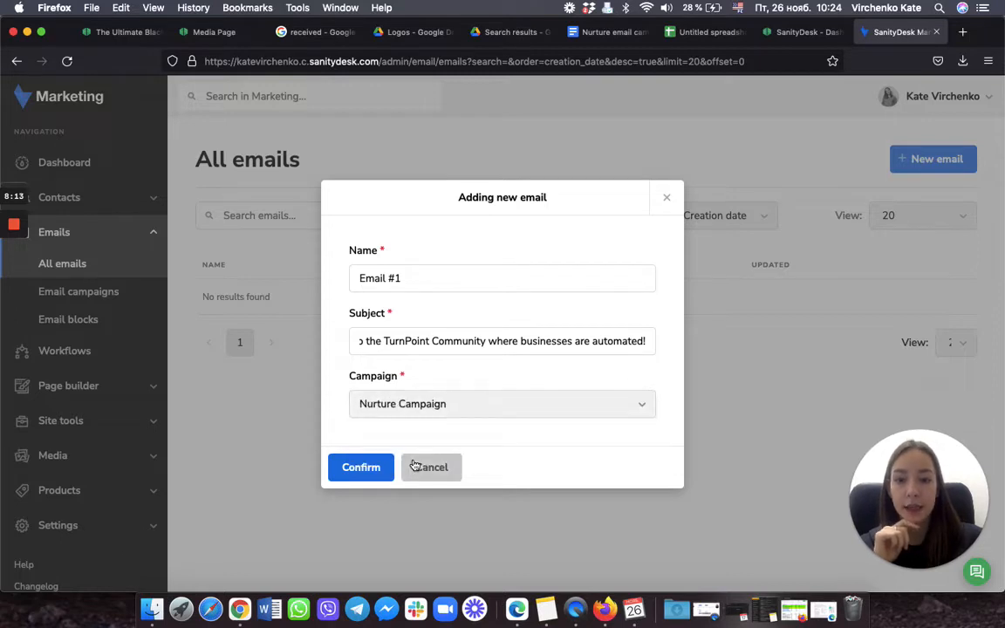
pyautogui.click(354, 468)
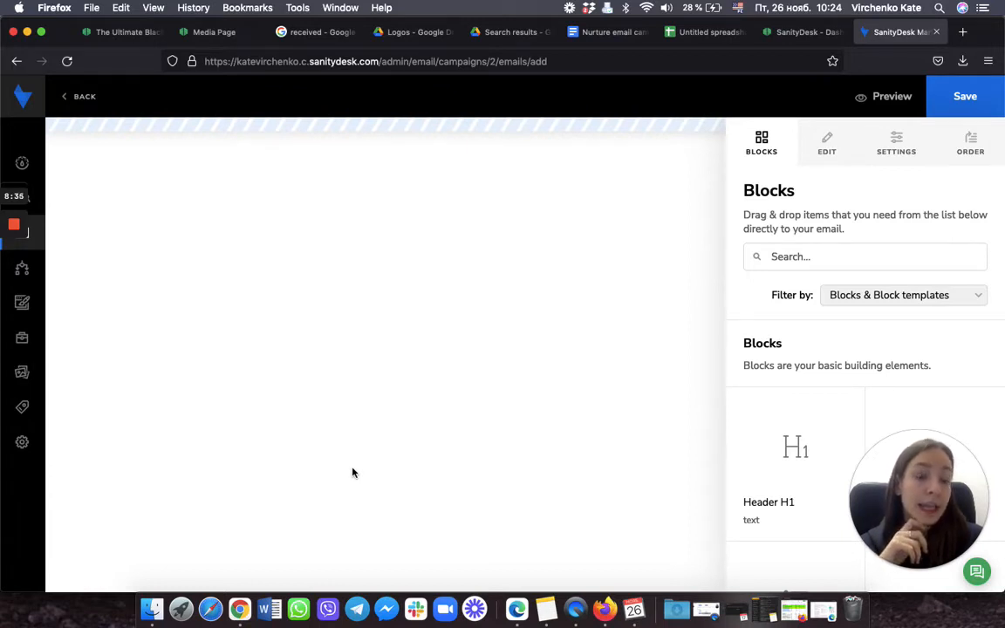
# Step: Place the Logo block, showing the Marketing logo, at the top of the email canvas
pyautogui.moveTo(901, 444); pyautogui.dragTo(52, 476)
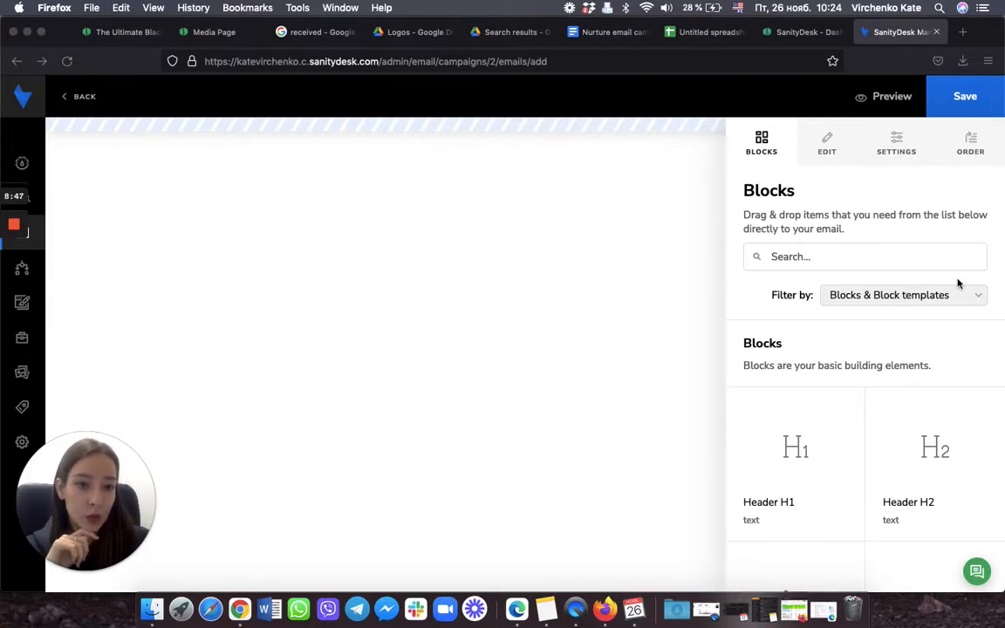
pyautogui.scroll(-3, 968, 370)
pyautogui.scroll(-10, 969, 367)
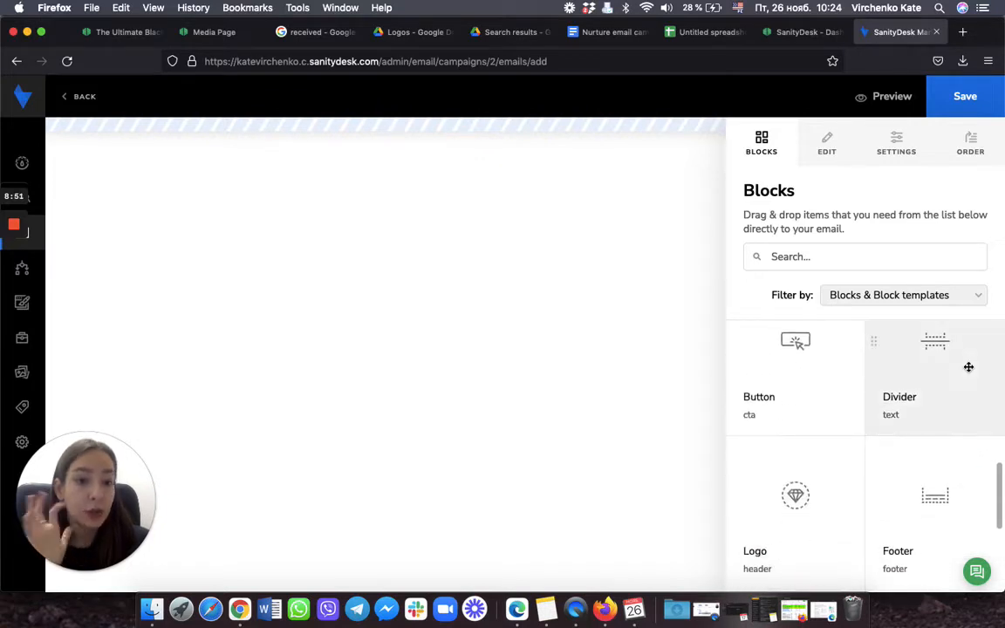
pyautogui.scroll(-3, 951, 384)
pyautogui.moveTo(747, 350); pyautogui.dragTo(540, 124)
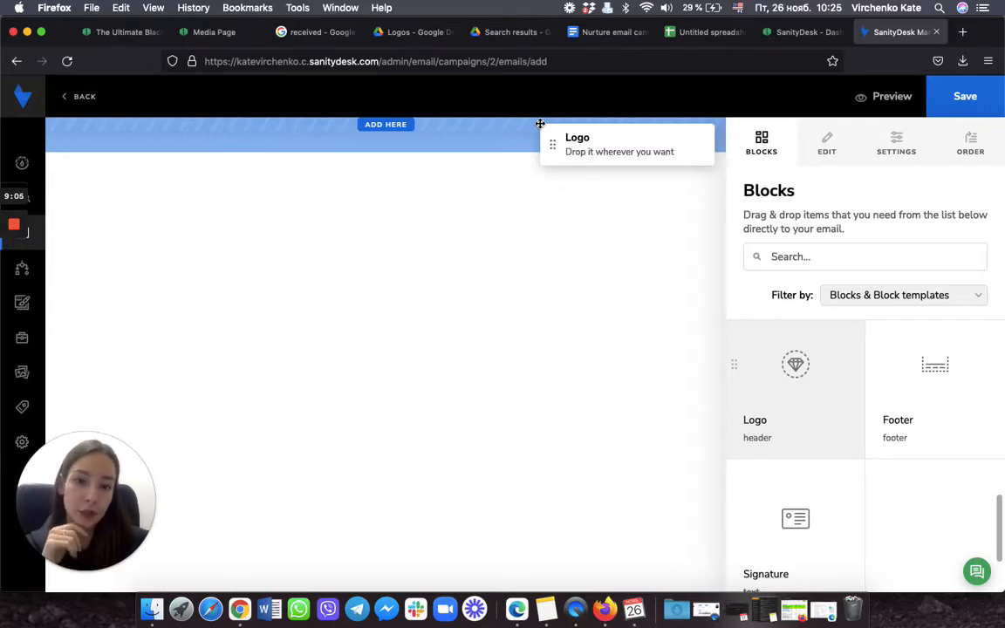
pyautogui.moveTo(540, 123); pyautogui.dragTo(514, 128)
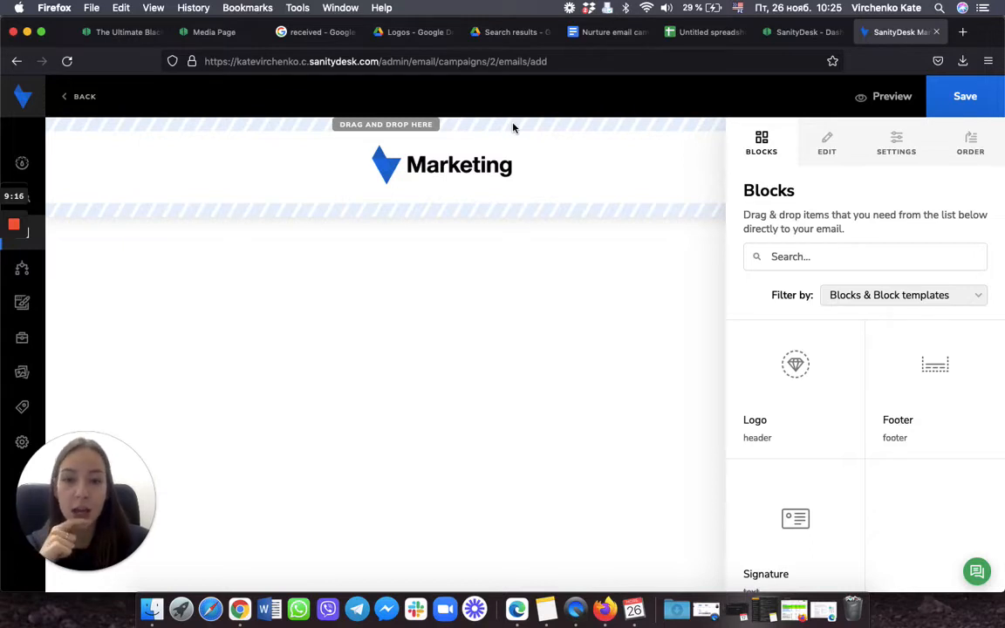
# Step: Drag a Header H2 block onto the email just below the logo
pyautogui.scroll(-3, 861, 437)
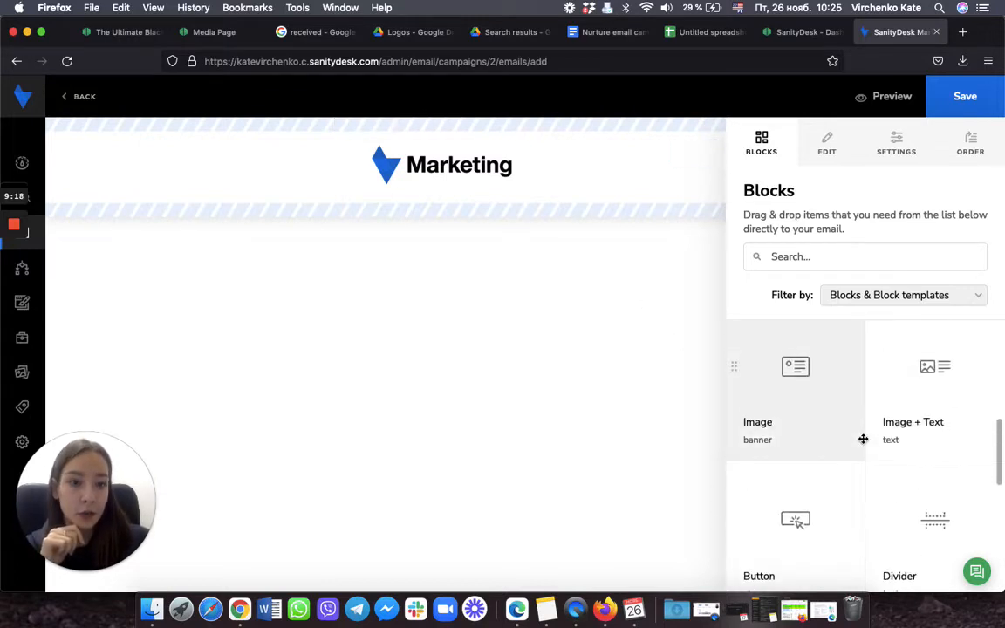
pyautogui.scroll(5, 863, 439)
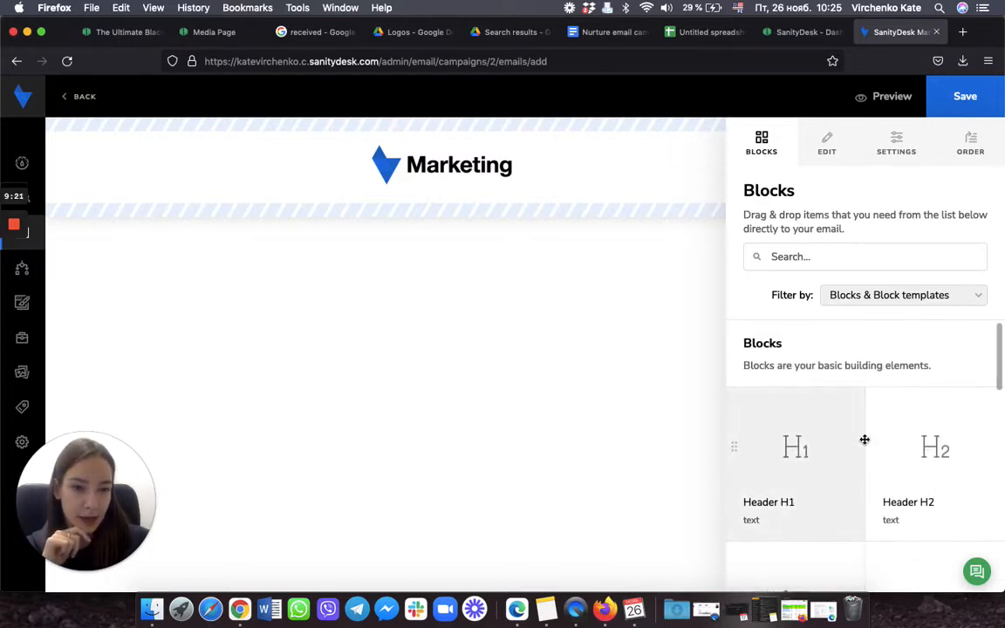
pyautogui.scroll(-1, 864, 438)
pyautogui.moveTo(950, 437); pyautogui.dragTo(477, 214)
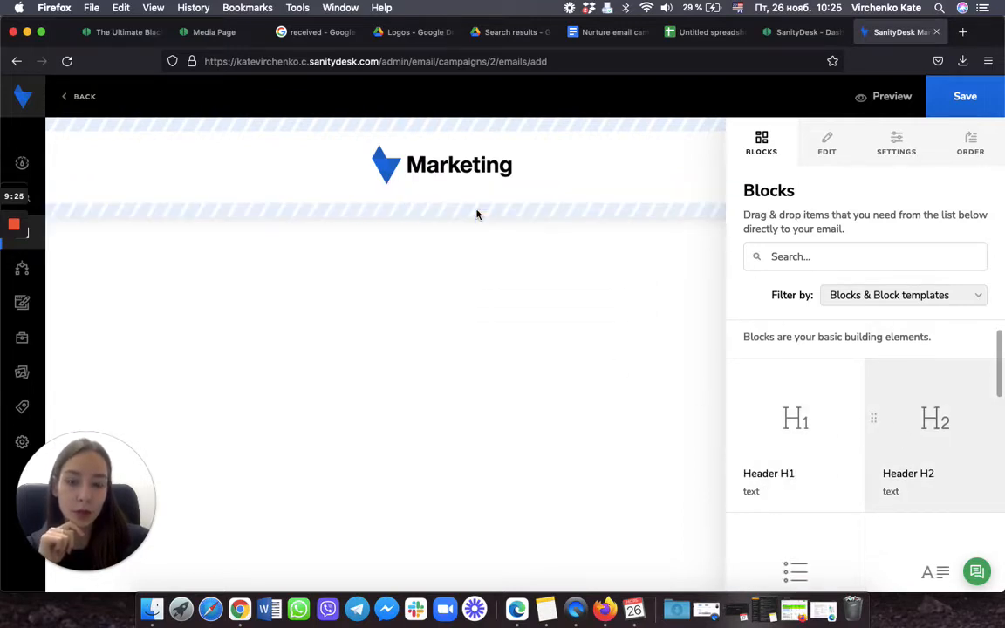
# Step: Add a Paragraph block beneath the new heading
pyautogui.scroll(-3, 810, 430)
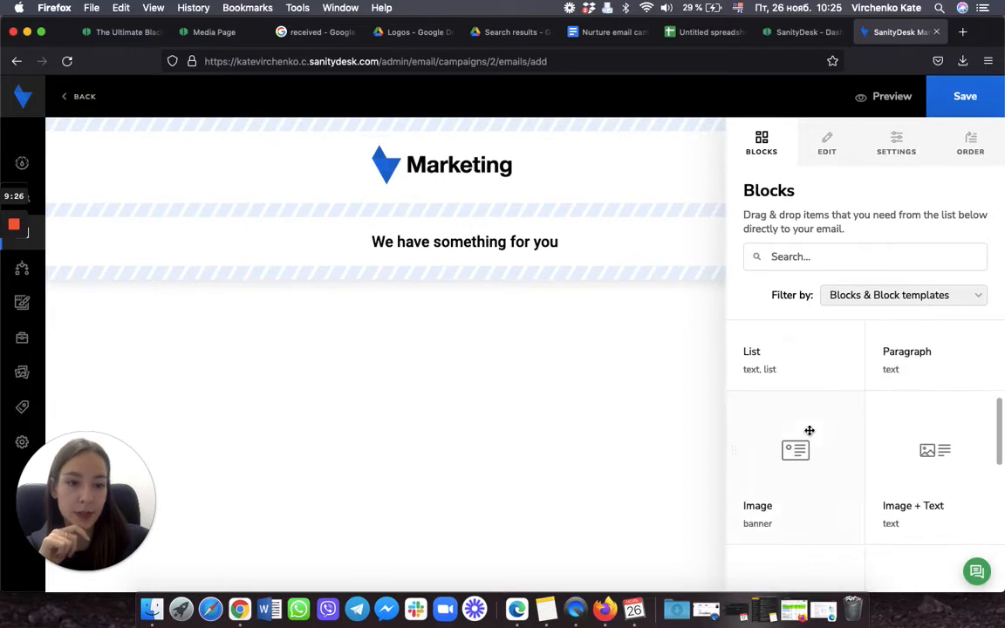
pyautogui.scroll(1, 810, 430)
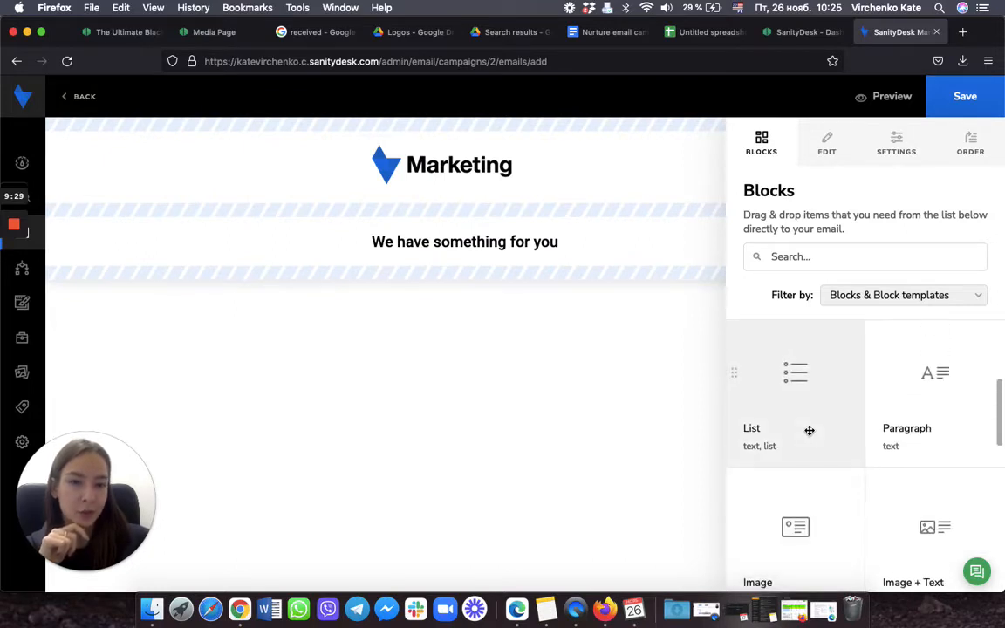
pyautogui.scroll(-1, 809, 430)
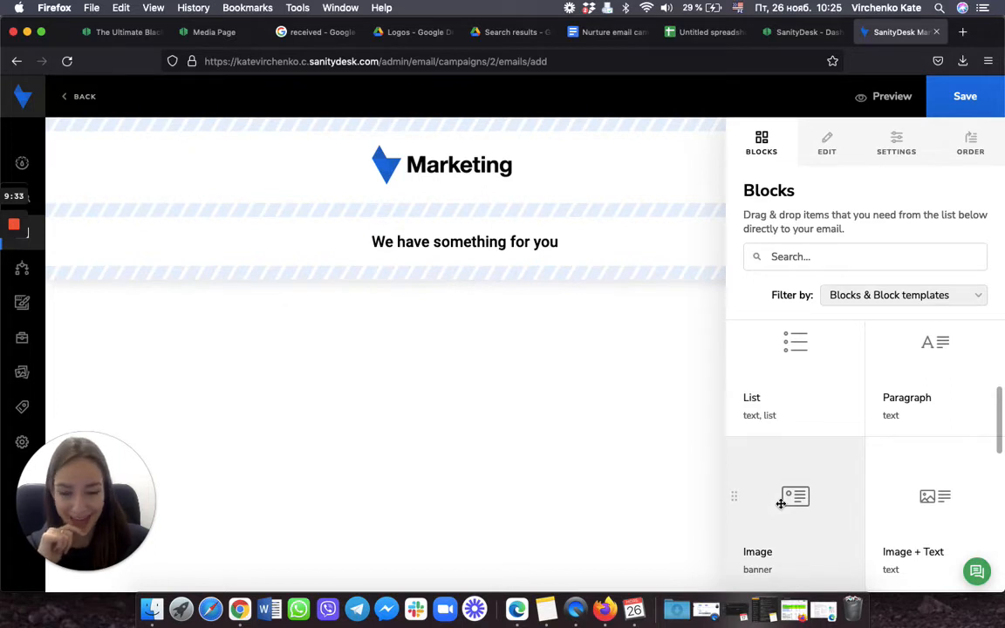
pyautogui.scroll(1, 886, 474)
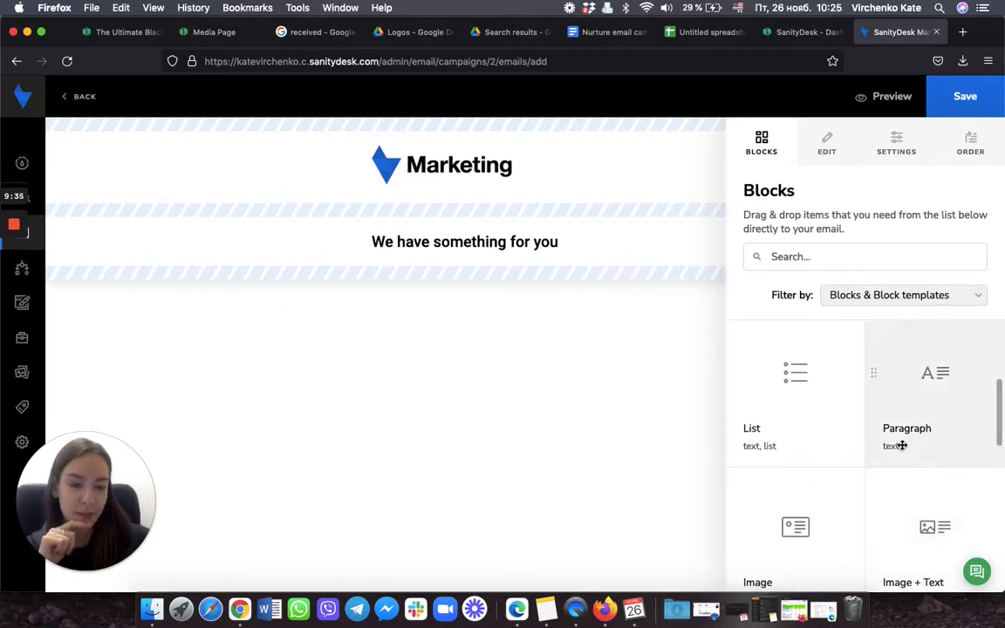
pyautogui.moveTo(902, 446); pyautogui.dragTo(552, 280)
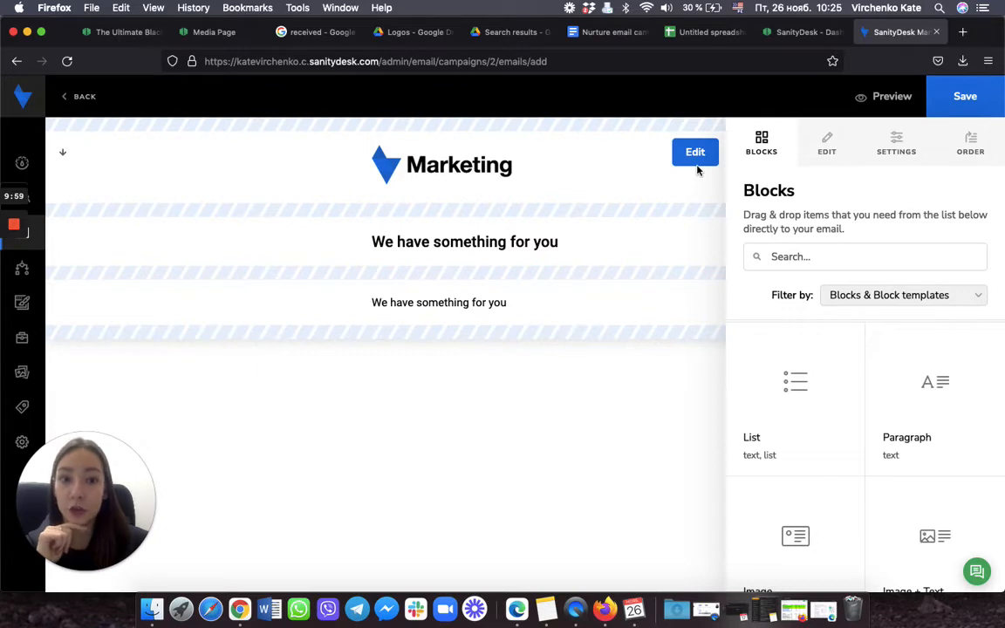
# Step: Override the default logo and upload the Sanity desk logo PNG file
pyautogui.click(694, 156)
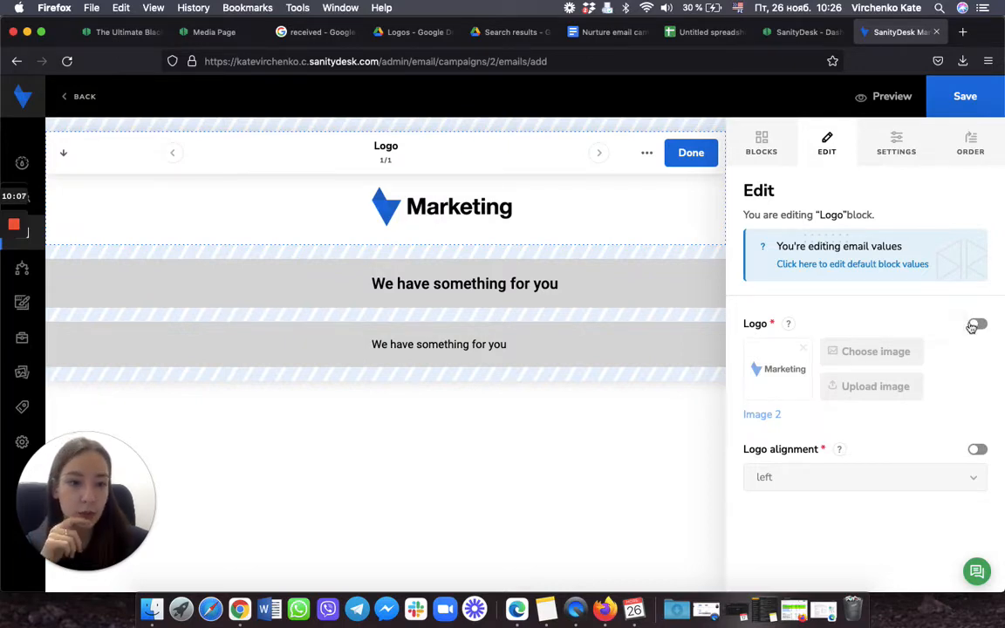
pyautogui.click(972, 327)
pyautogui.click(886, 394)
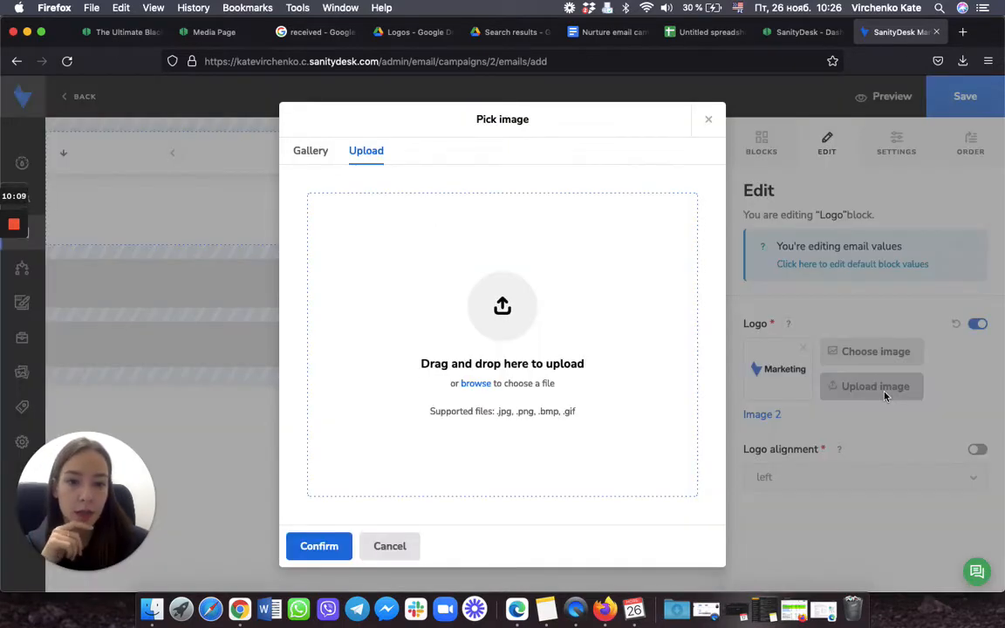
pyautogui.click(475, 384)
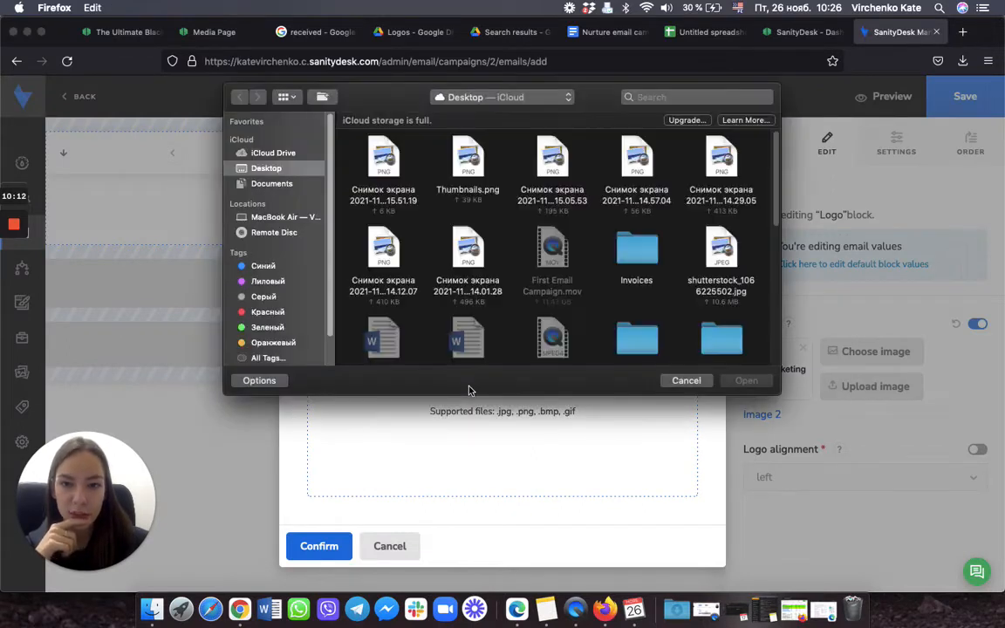
pyautogui.scroll(-1, 519, 299)
pyautogui.scroll(-6, 516, 298)
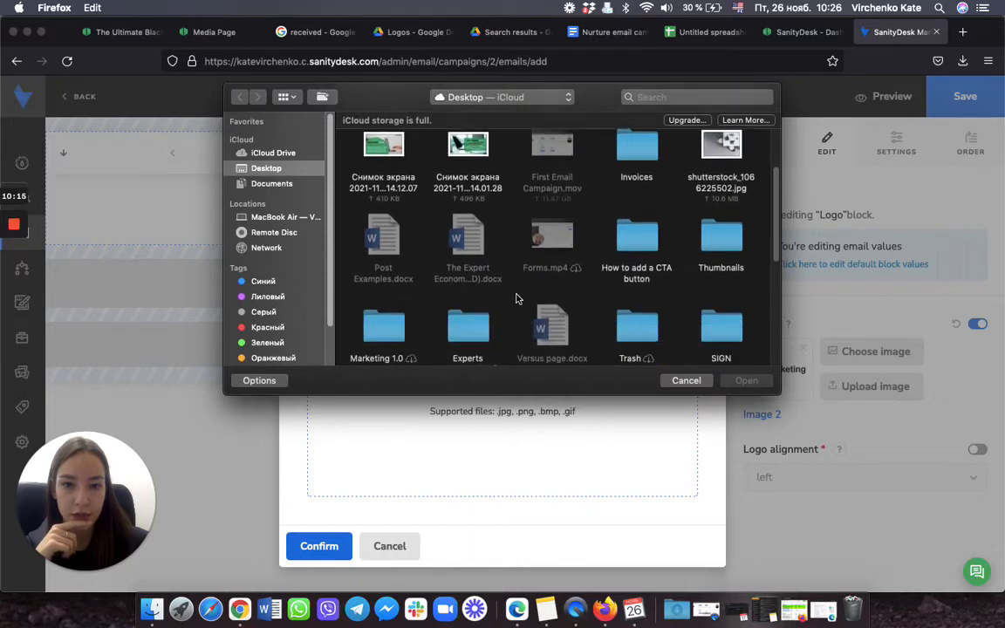
pyautogui.scroll(-2, 516, 299)
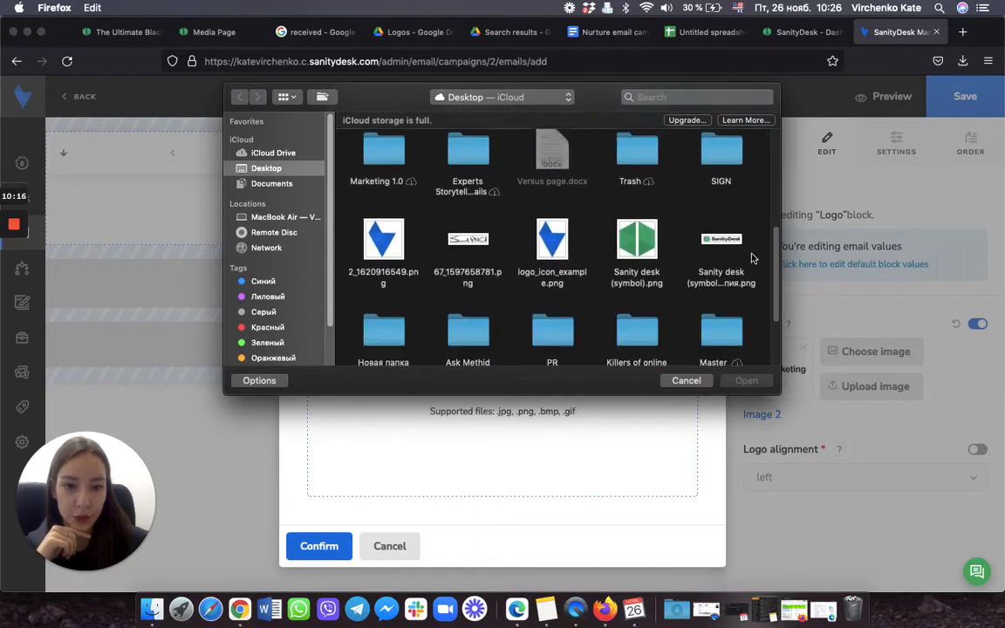
pyautogui.click(716, 239)
pyautogui.click(747, 381)
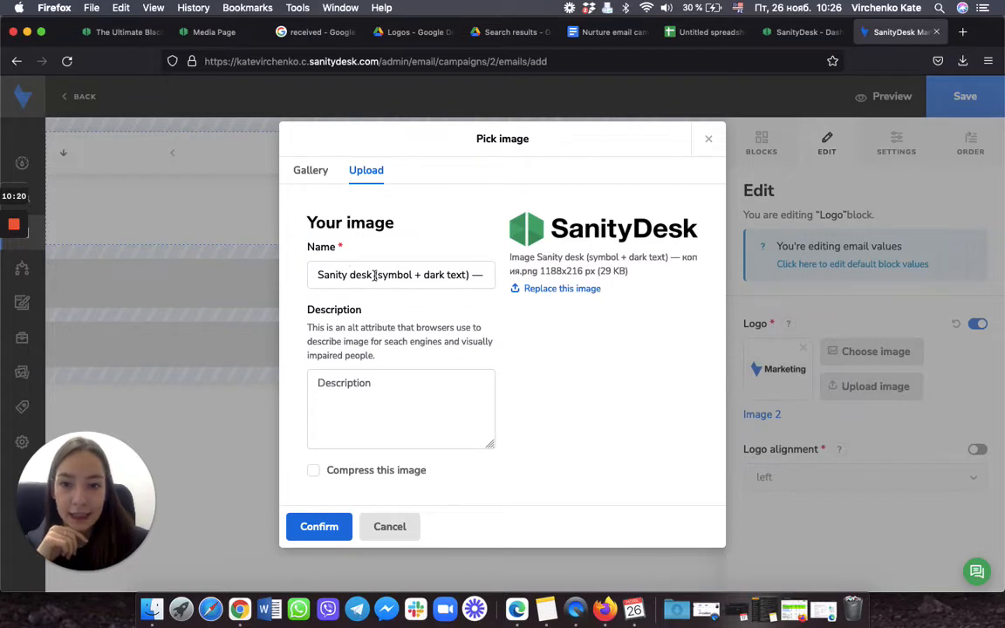
# Step: Rename the image to SanityDesk and use SanityDesk as its description
pyautogui.moveTo(376, 276); pyautogui.dragTo(517, 286)
pyautogui.press('BackSpace')
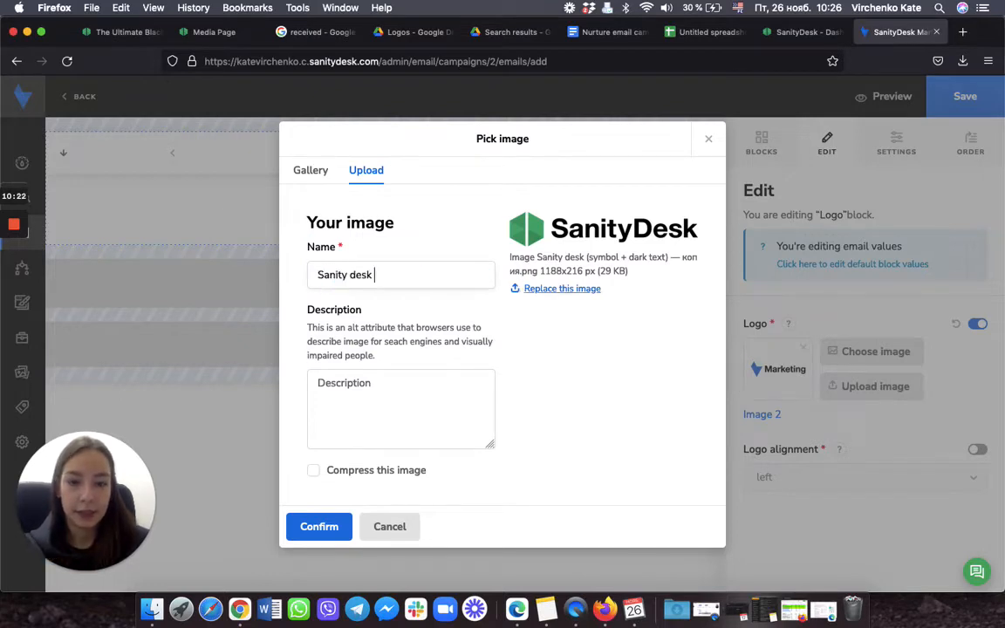
pyautogui.click(355, 275)
pyautogui.press('BackSpace')
pyautogui.press('BackSpace')
pyautogui.write('D')
pyautogui.moveTo(381, 274); pyautogui.dragTo(316, 261)
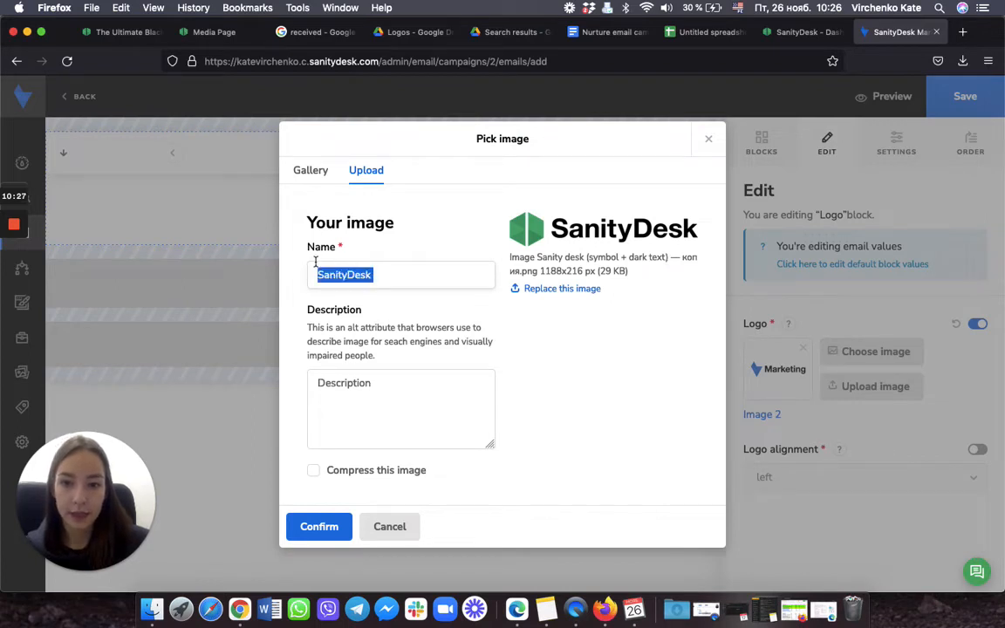
pyautogui.press('super+c')
pyautogui.click(320, 393)
pyautogui.press('super+v')
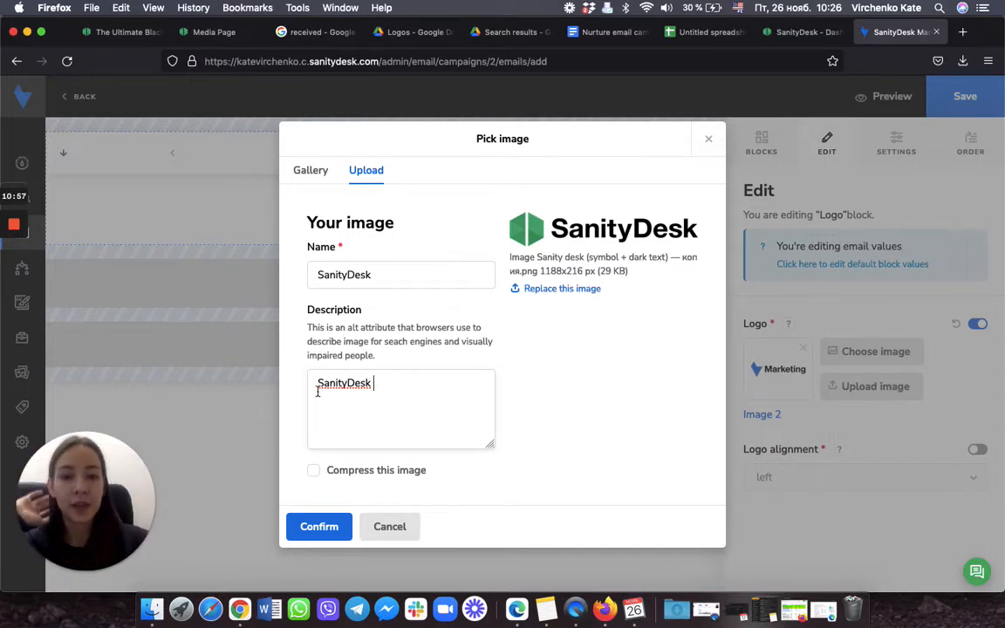
# Step: Compress the image, confirm it as the logo, and finish the logo block
pyautogui.click(313, 472)
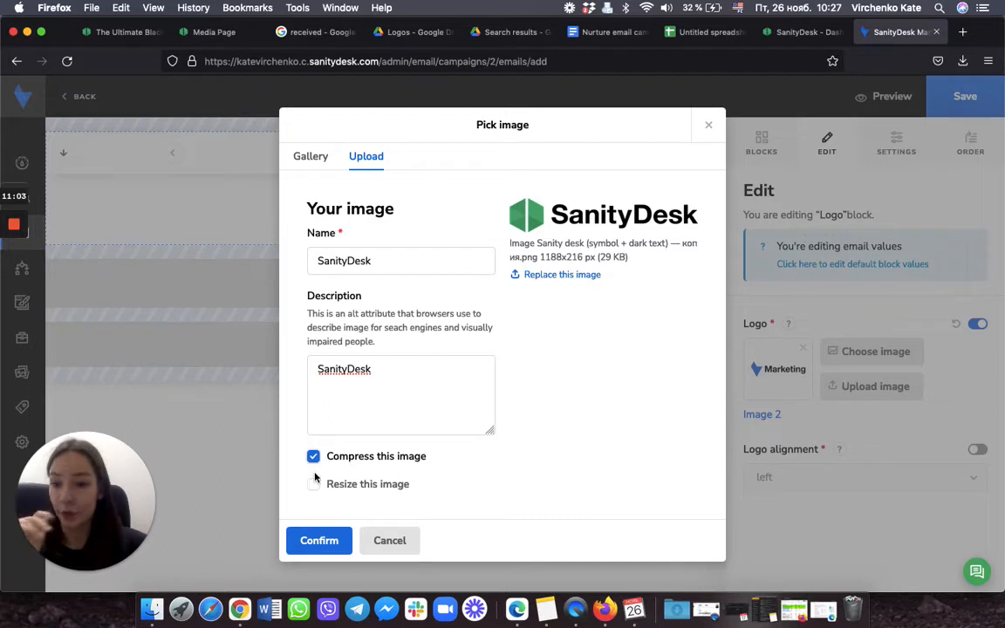
pyautogui.click(336, 545)
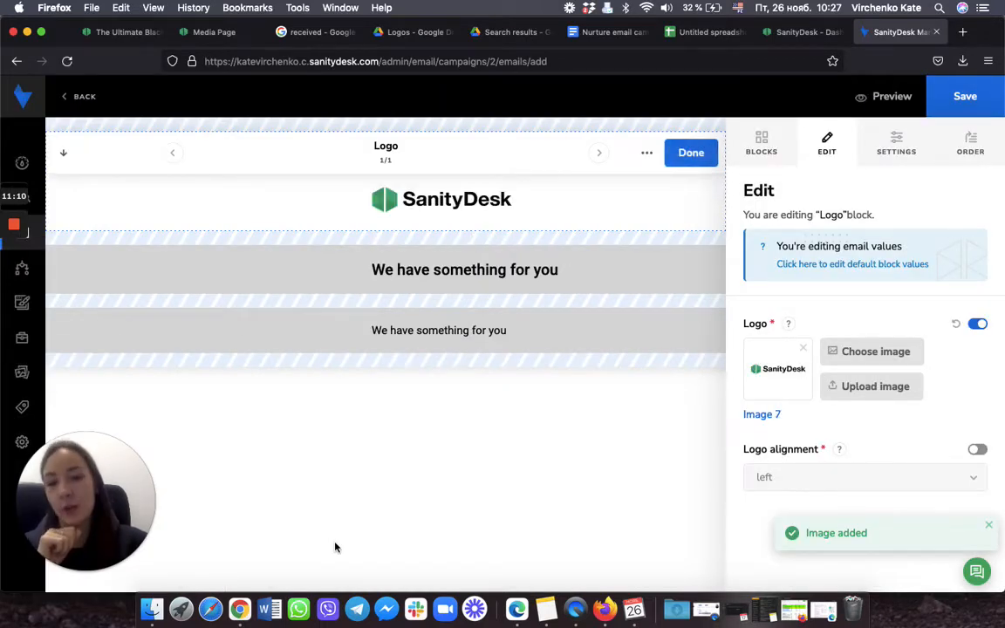
pyautogui.click(693, 155)
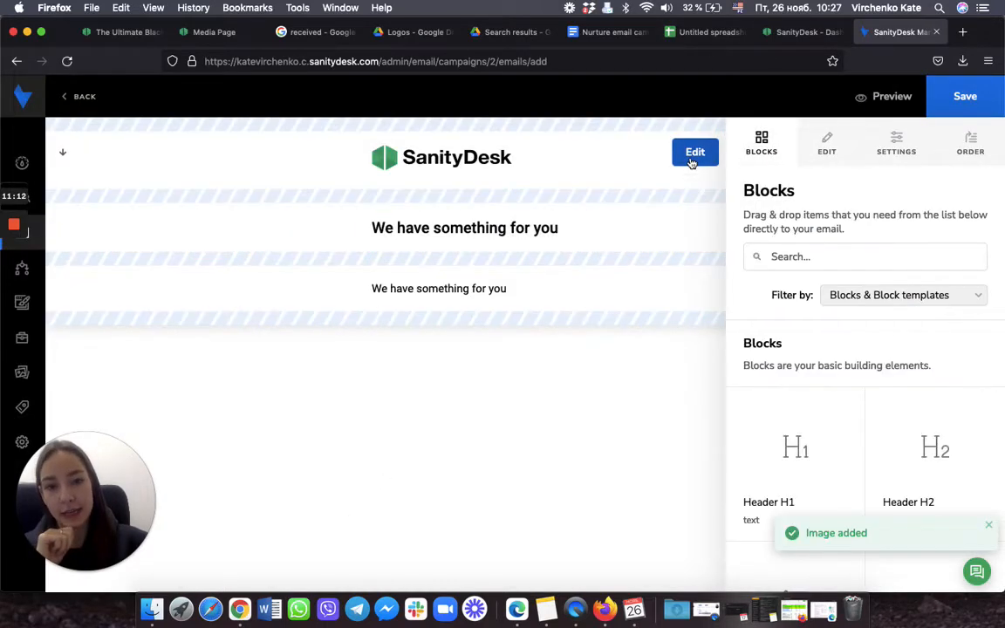
# Step: Replace the heading text with the 'Hey [FIRST NAME],' greeting copied from the Docs draft
pyautogui.click(707, 226)
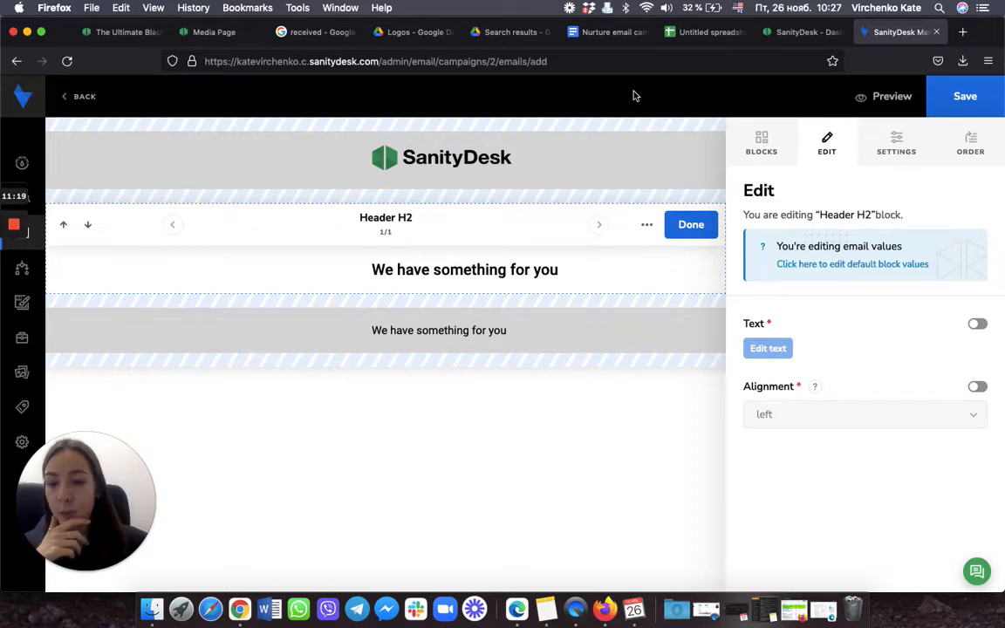
pyautogui.click(608, 35)
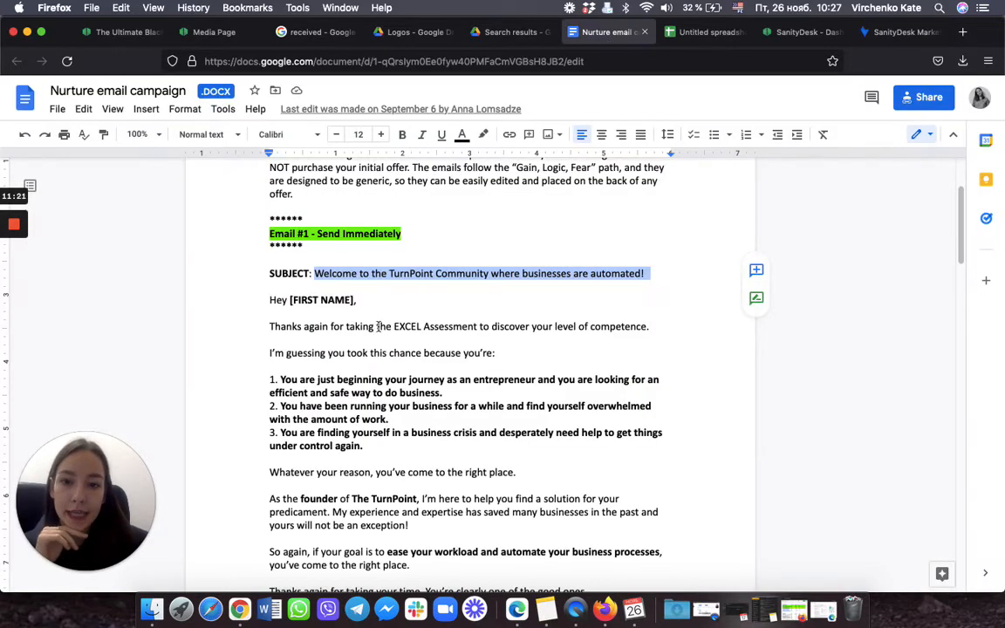
pyautogui.scroll(-1, 377, 327)
pyautogui.moveTo(268, 276); pyautogui.dragTo(394, 289)
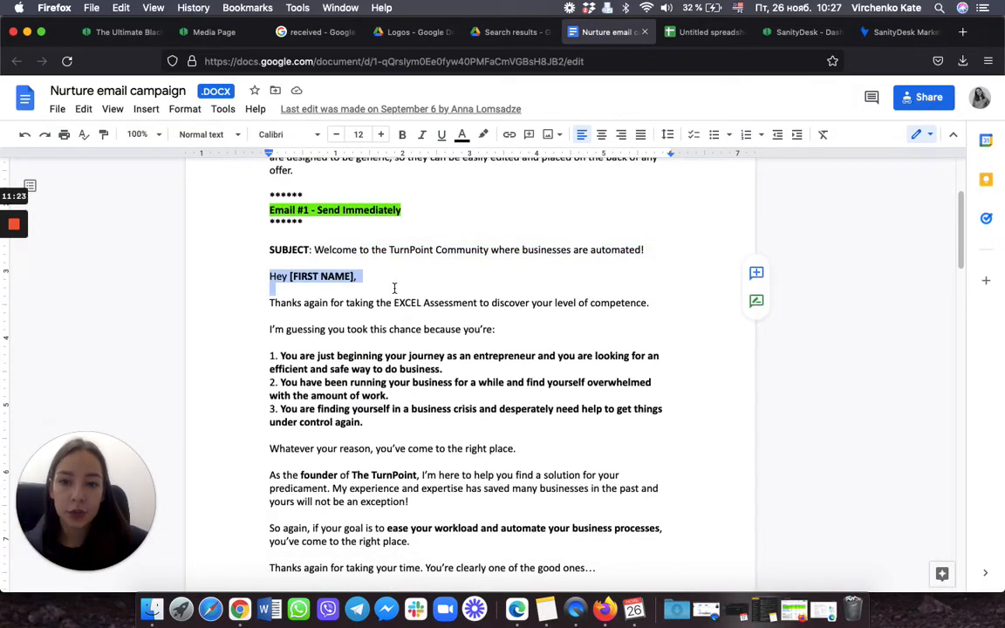
pyautogui.click(899, 32)
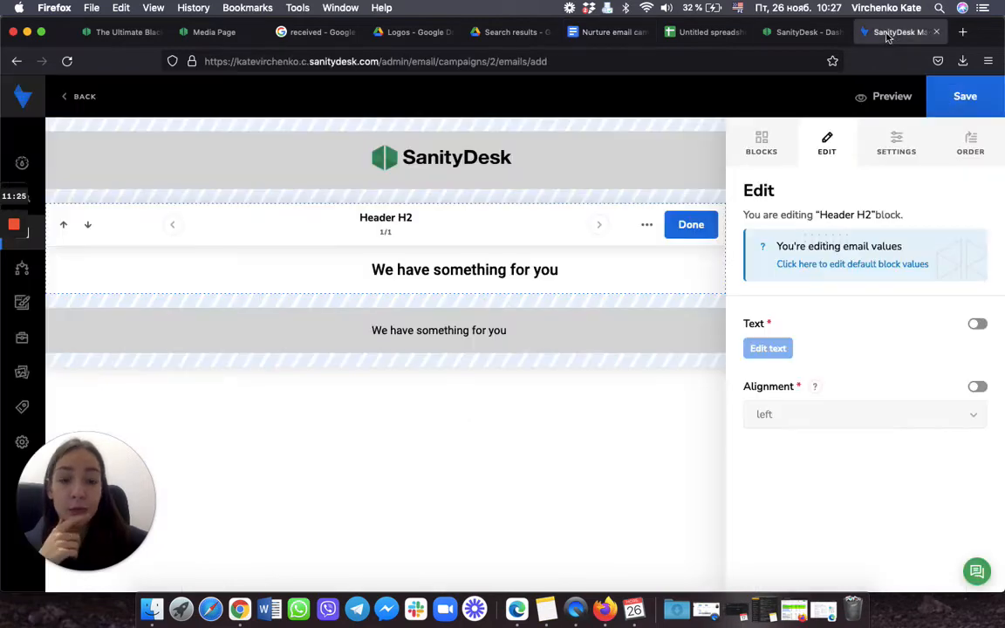
pyautogui.click(977, 324)
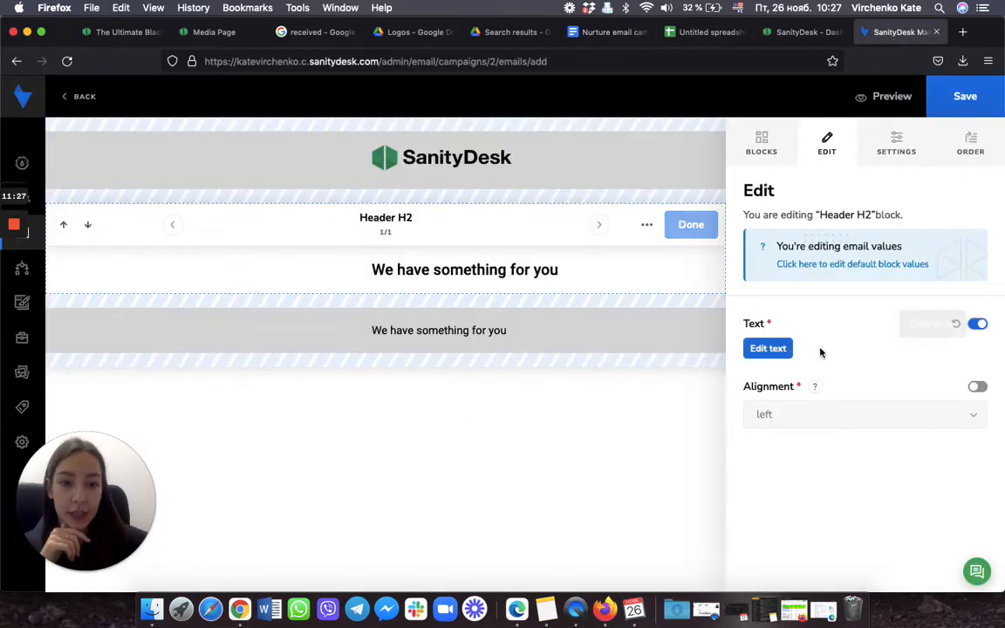
pyautogui.click(768, 350)
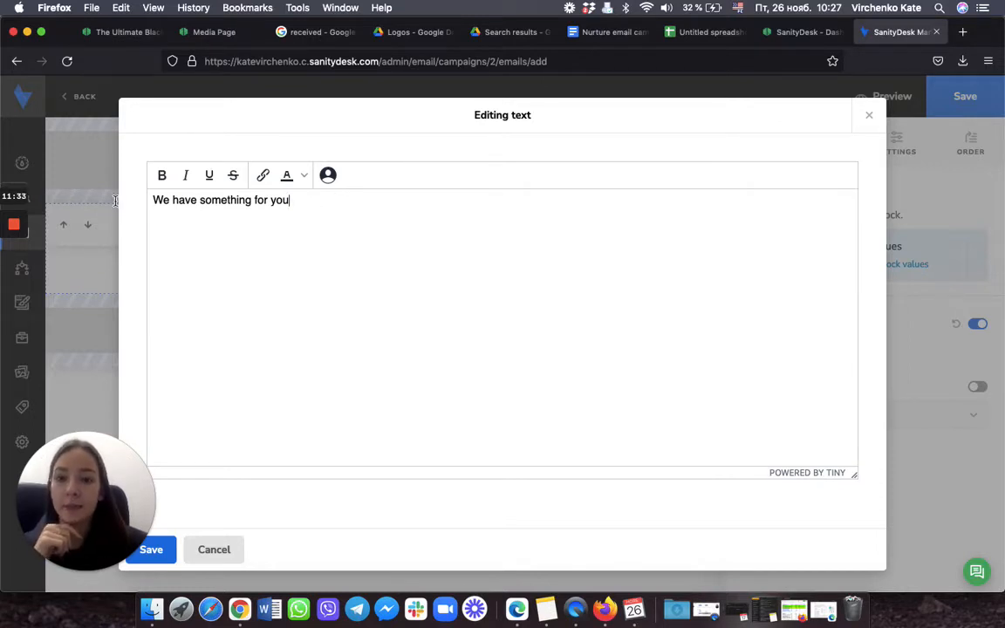
pyautogui.press('super+a')
pyautogui.press('BackSpace')
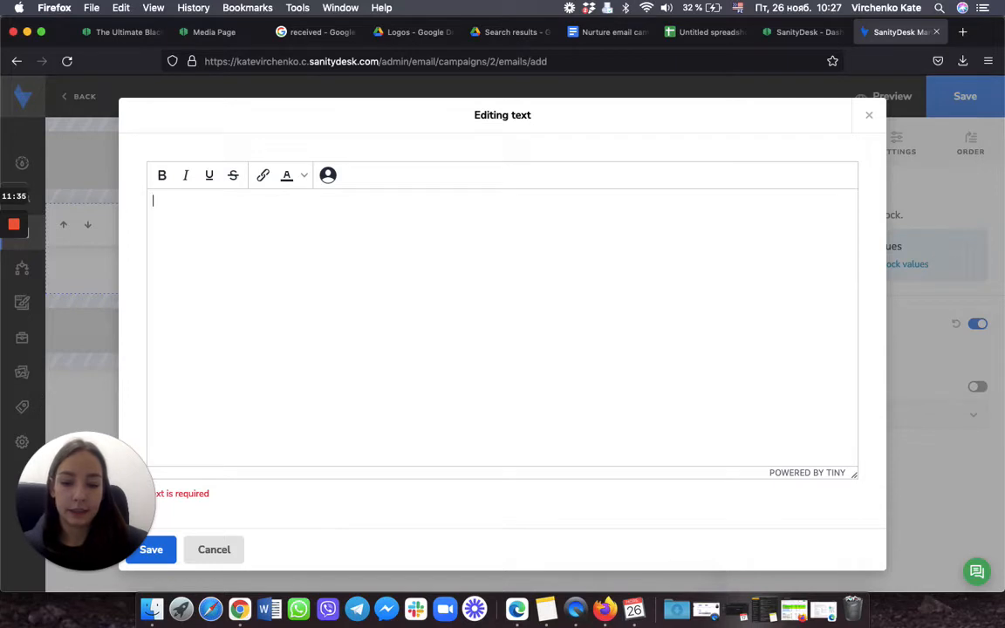
pyautogui.press('super+v')
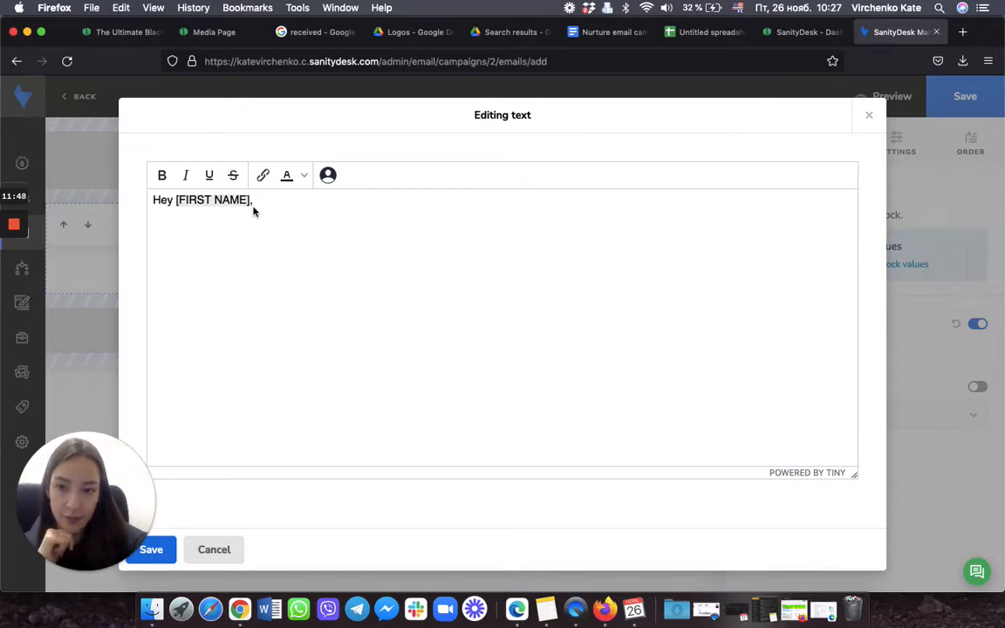
# Step: Swap [FIRST NAME] for the First name user value and save the heading
pyautogui.press('BackSpace')
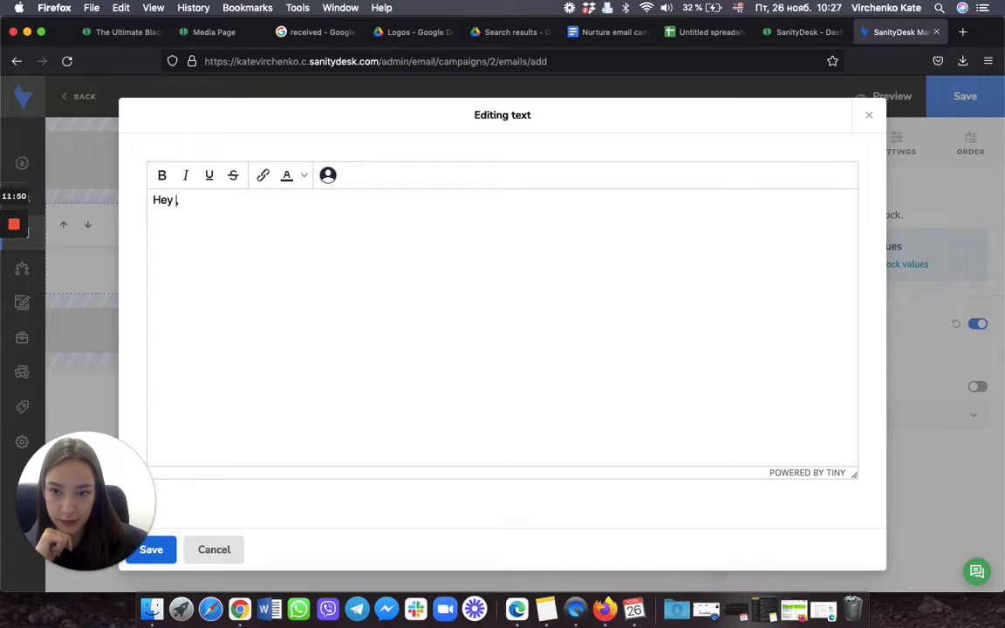
pyautogui.click(328, 175)
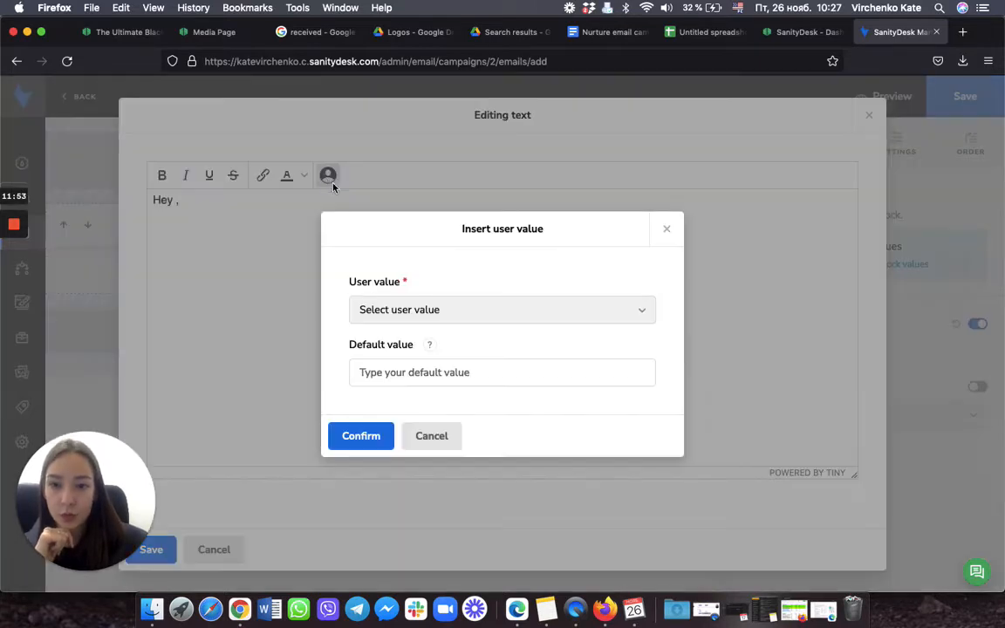
pyautogui.click(493, 311)
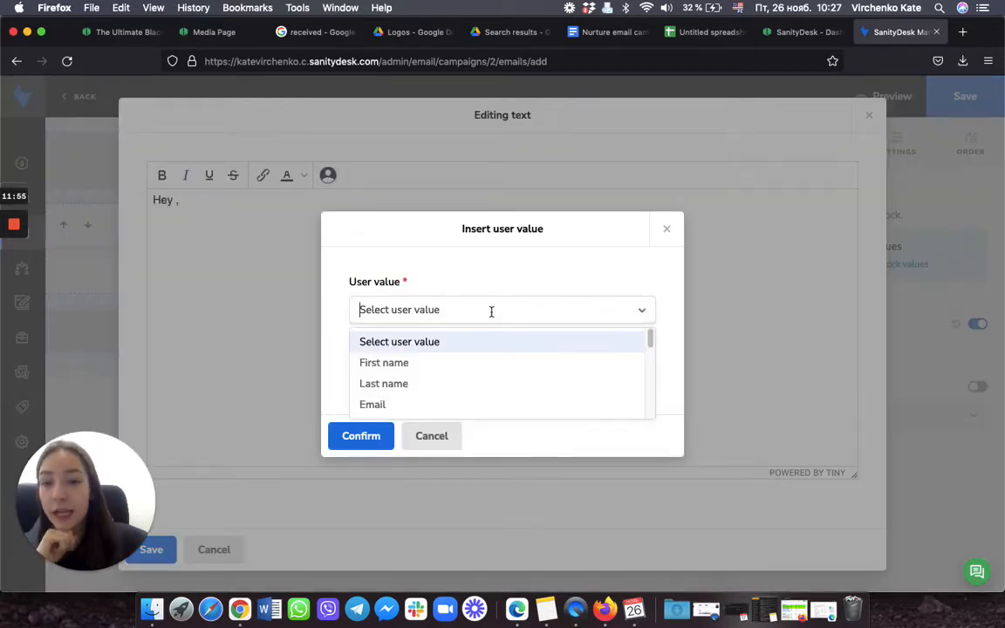
pyautogui.click(454, 369)
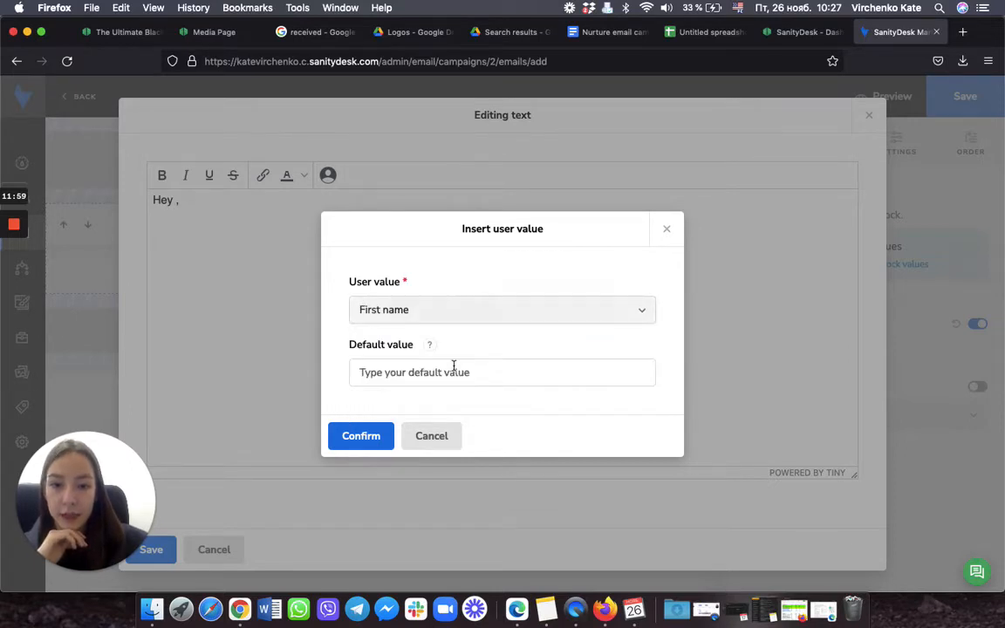
pyautogui.click(356, 440)
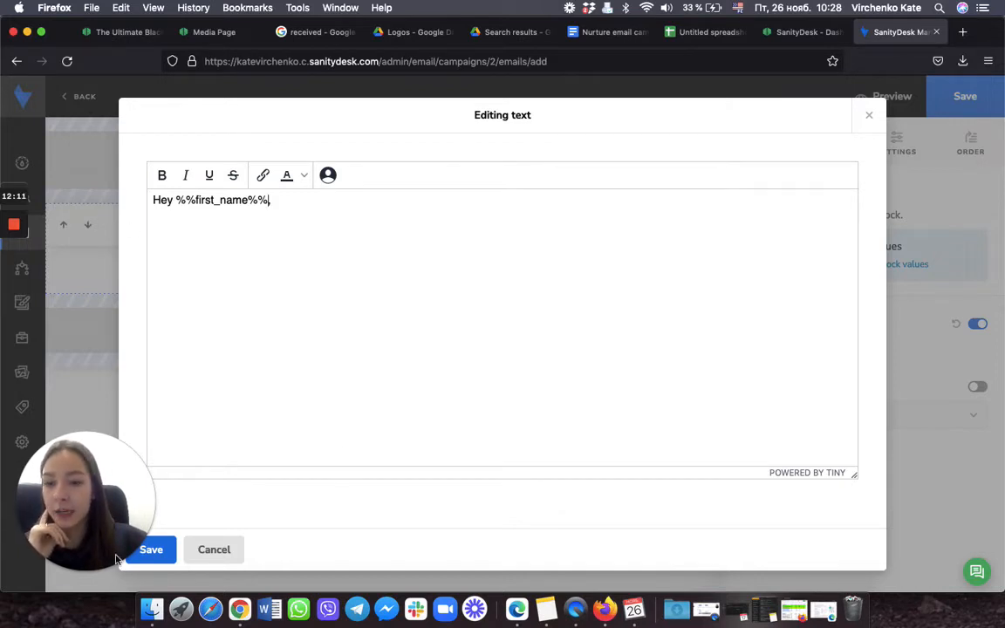
pyautogui.click(161, 553)
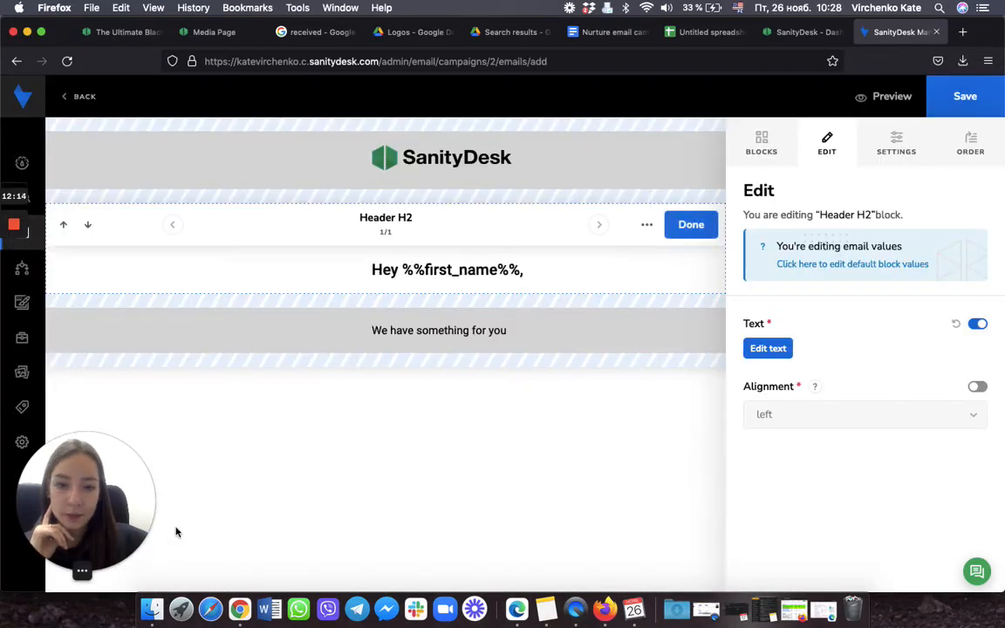
# Step: Finish the heading block and open the paragraph block's overridden text for editing
pyautogui.click(693, 224)
pyautogui.click(709, 289)
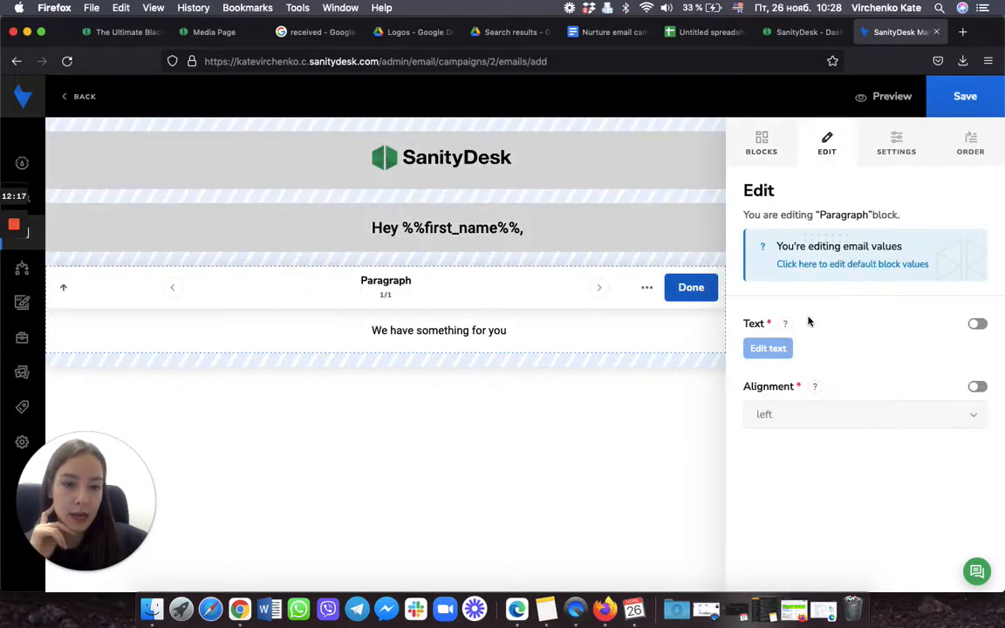
pyautogui.click(978, 326)
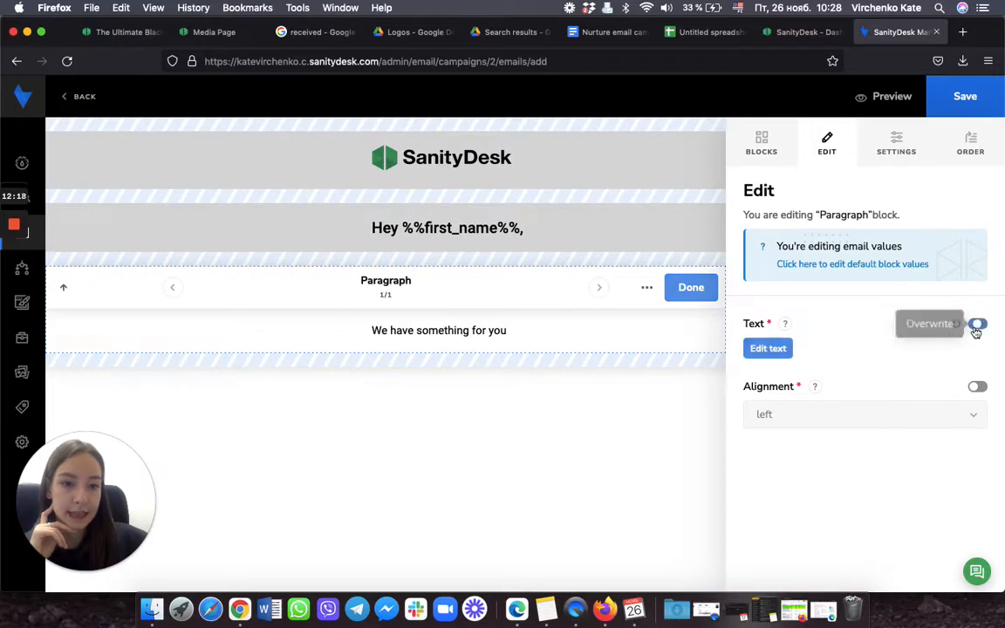
pyautogui.click(768, 349)
# Step: Copy the Email #1 body through the signature from Docs and clear the placeholder paragraph
pyautogui.click(606, 34)
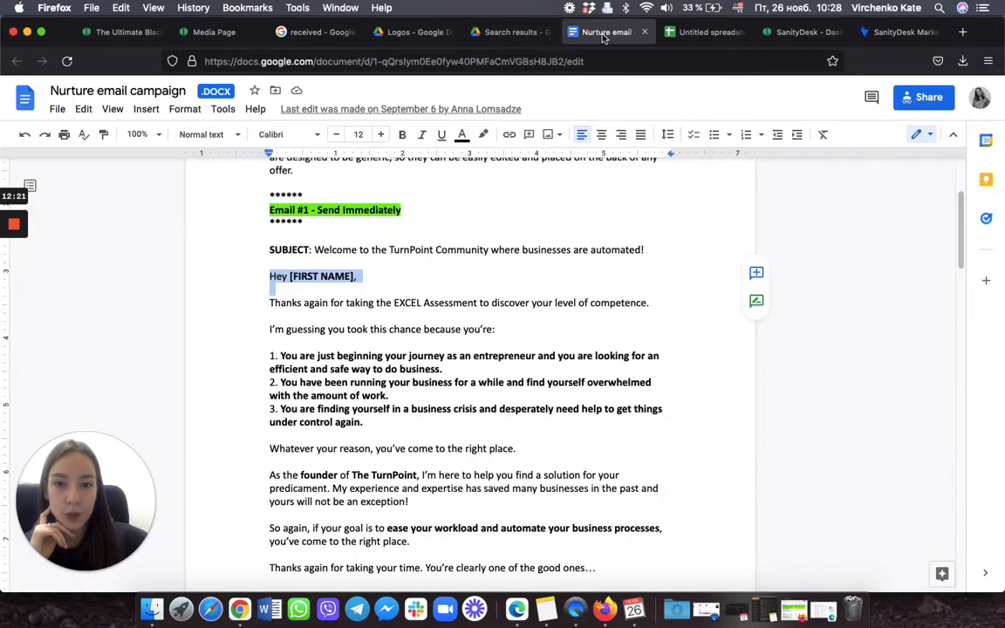
pyautogui.scroll(-2, 301, 349)
pyautogui.moveTo(270, 231)
pyautogui.mouseDown()
pyautogui.moveTo(337, 407)
pyautogui.moveTo(320, 567)
pyautogui.mouseUp()
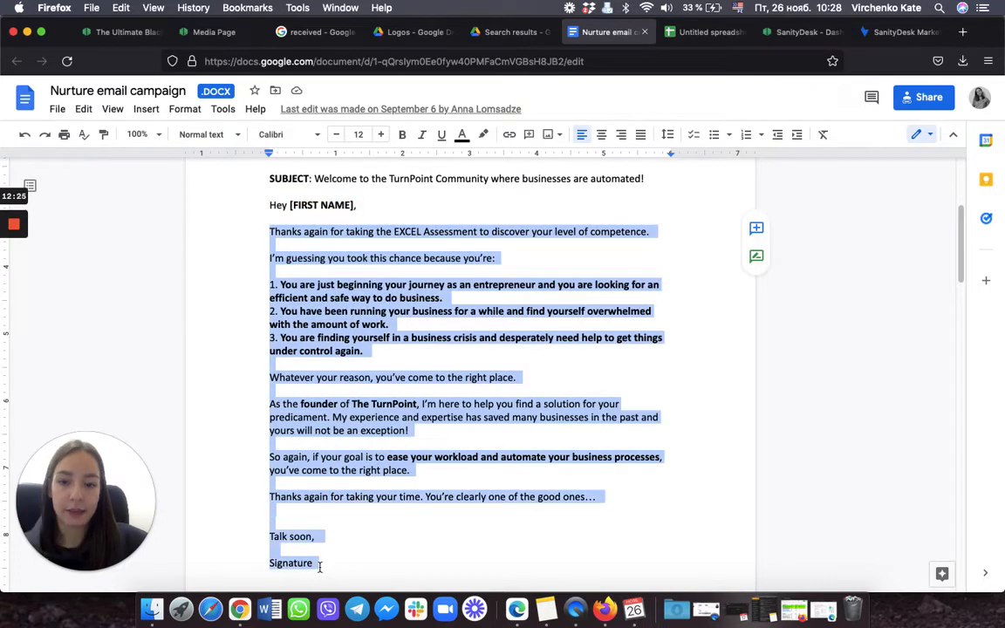
pyautogui.click(899, 32)
pyautogui.press('super+a')
pyautogui.press('BackSpace')
# Step: Paste the copied email body and remove its blank lines
pyautogui.press('super+v')
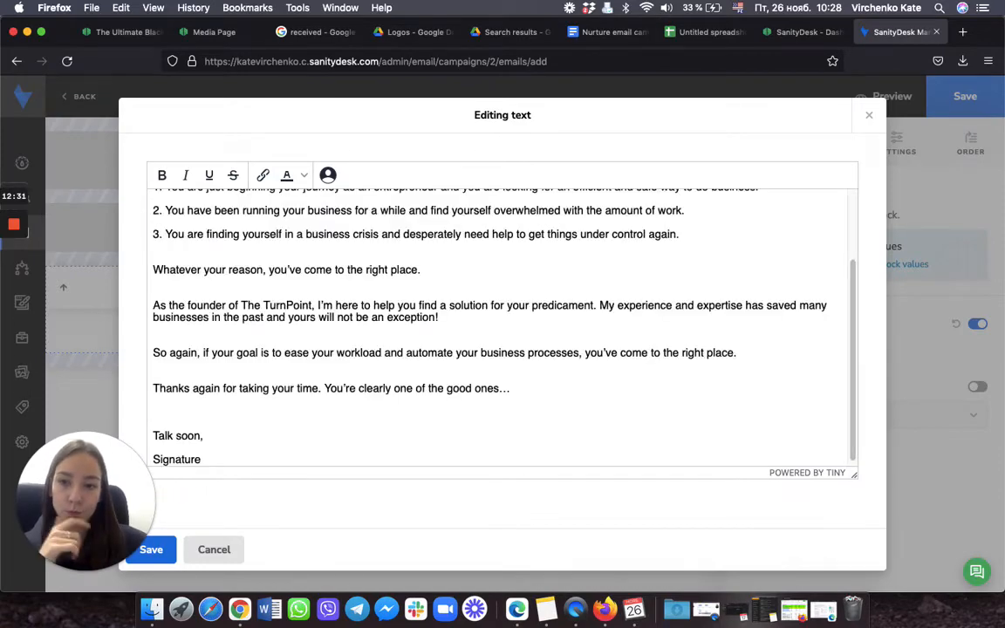
pyautogui.scroll(3, 197, 303)
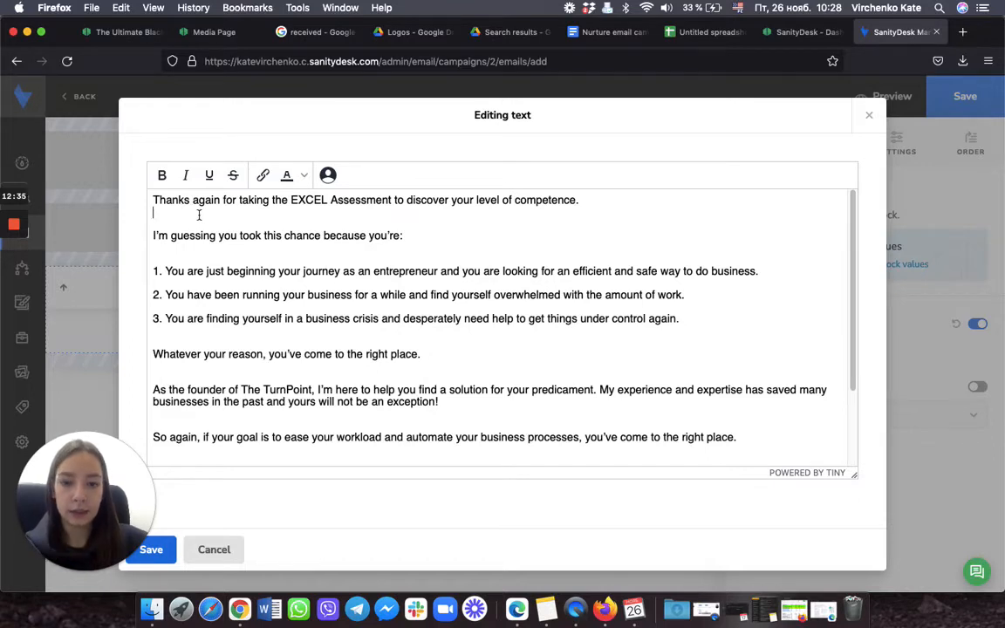
pyautogui.press('BackSpace')
pyautogui.click(157, 238)
pyautogui.press('BackSpace')
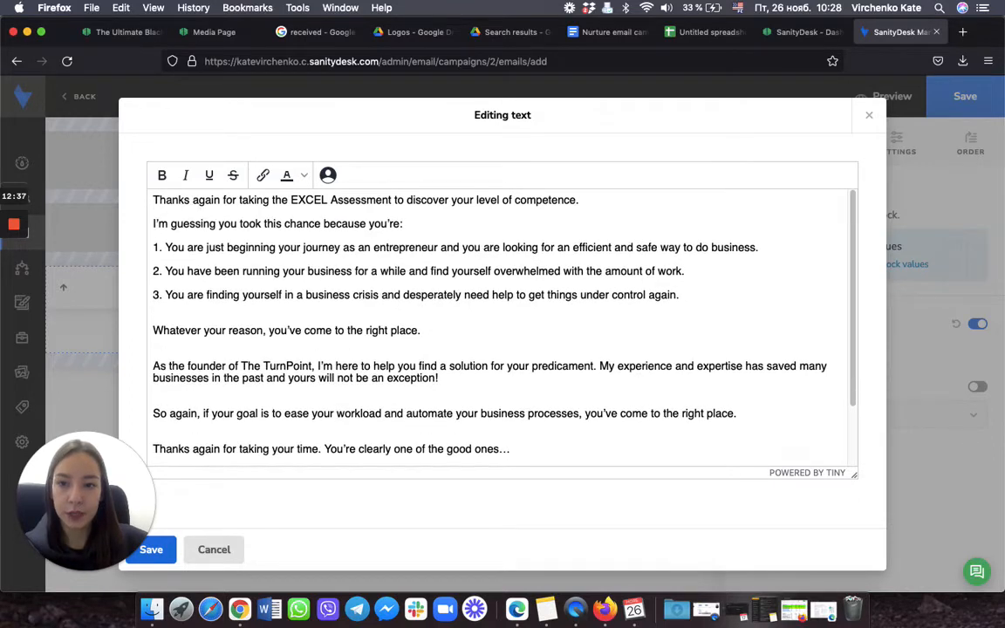
pyautogui.click(166, 307)
pyautogui.press('BackSpace')
pyautogui.click(161, 334)
pyautogui.press('BackSpace')
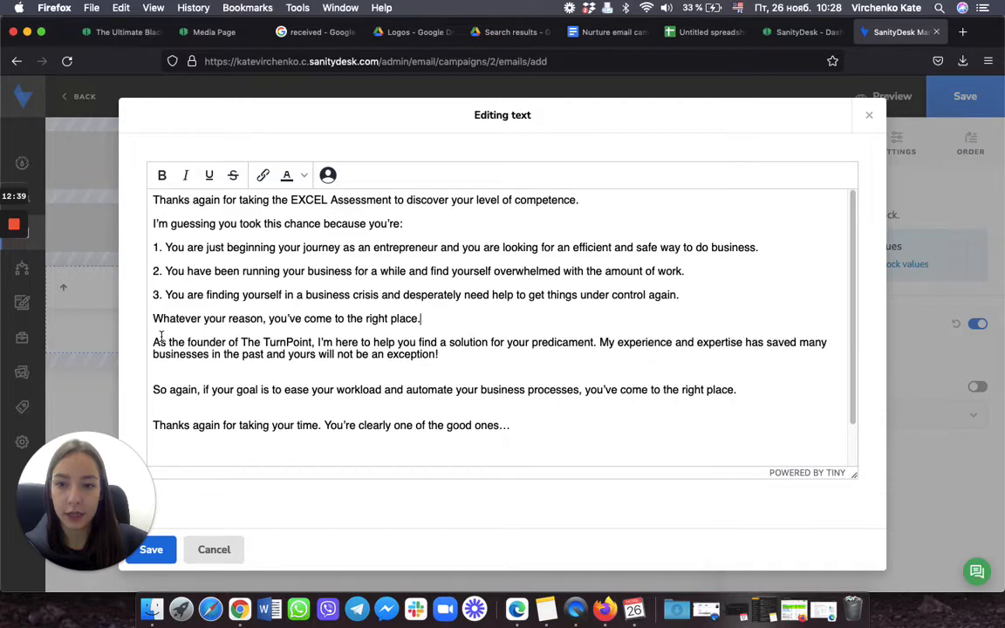
pyautogui.scroll(-2, 160, 344)
pyautogui.click(154, 331)
pyautogui.press('BackSpace')
pyautogui.click(155, 366)
pyautogui.press('BackSpace')
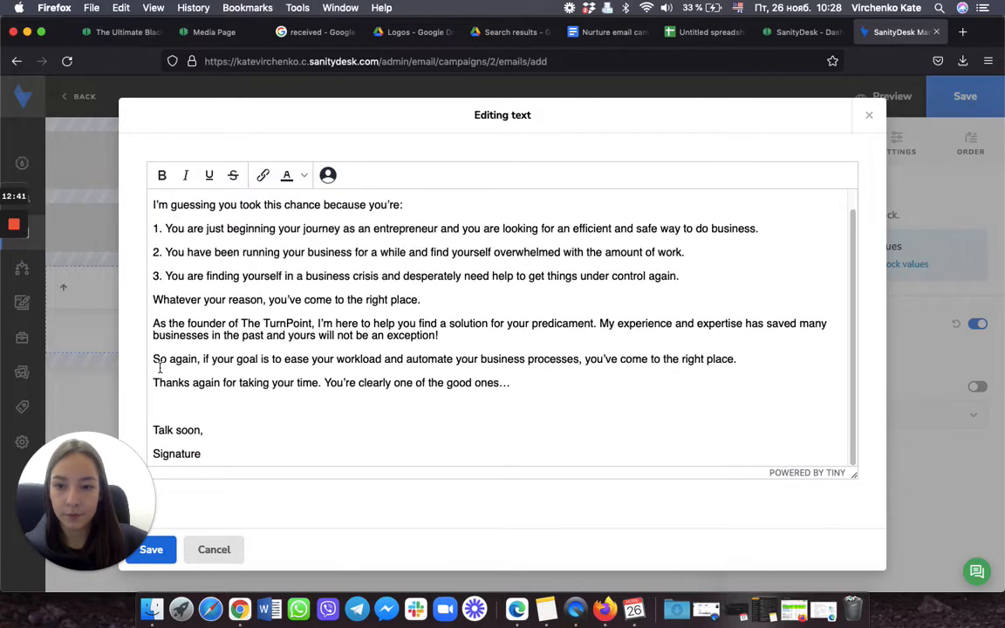
pyautogui.click(164, 404)
pyautogui.scroll(2, 166, 392)
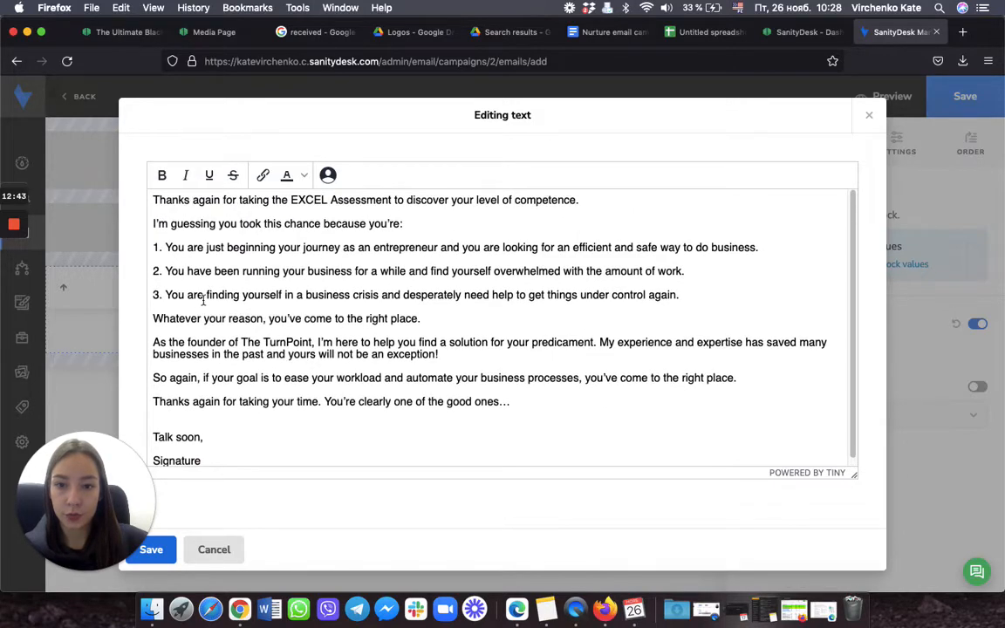
# Step: Make the lead-in line before the numbered list bold, italic and underlined
pyautogui.moveTo(405, 224); pyautogui.dragTo(151, 219)
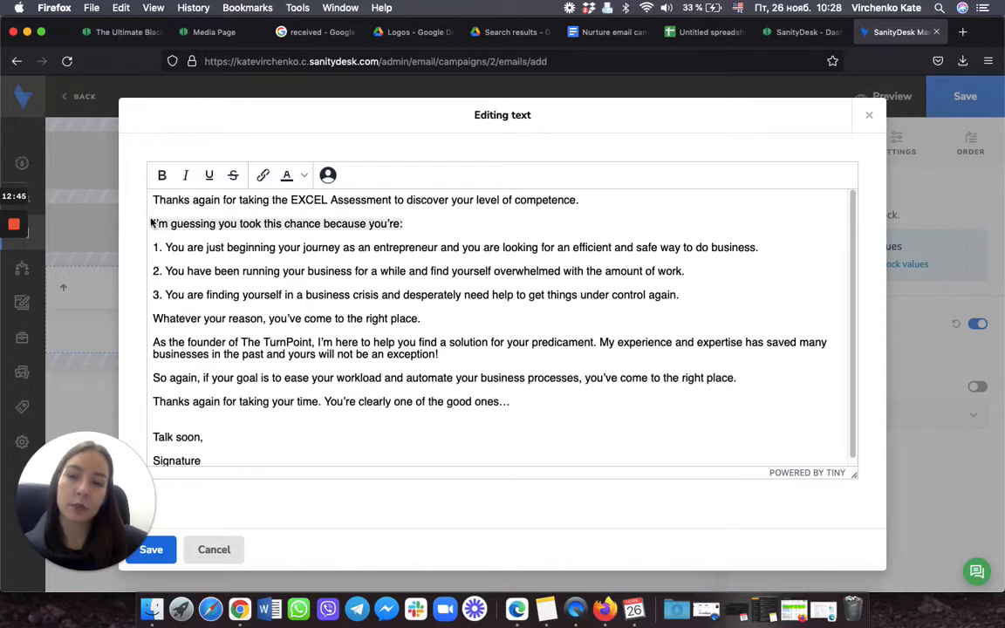
pyautogui.click(162, 175)
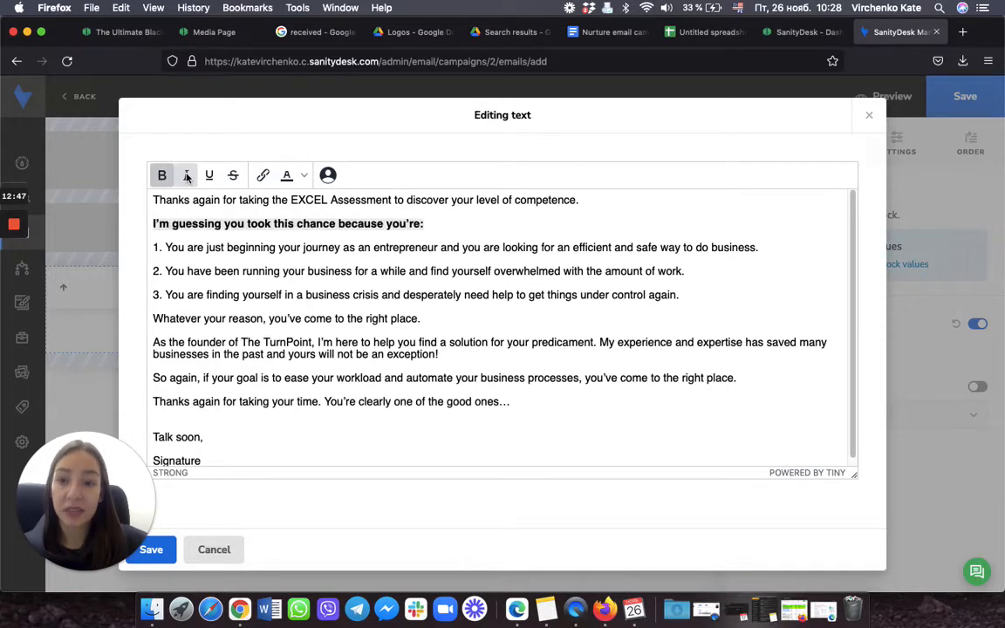
pyautogui.click(186, 175)
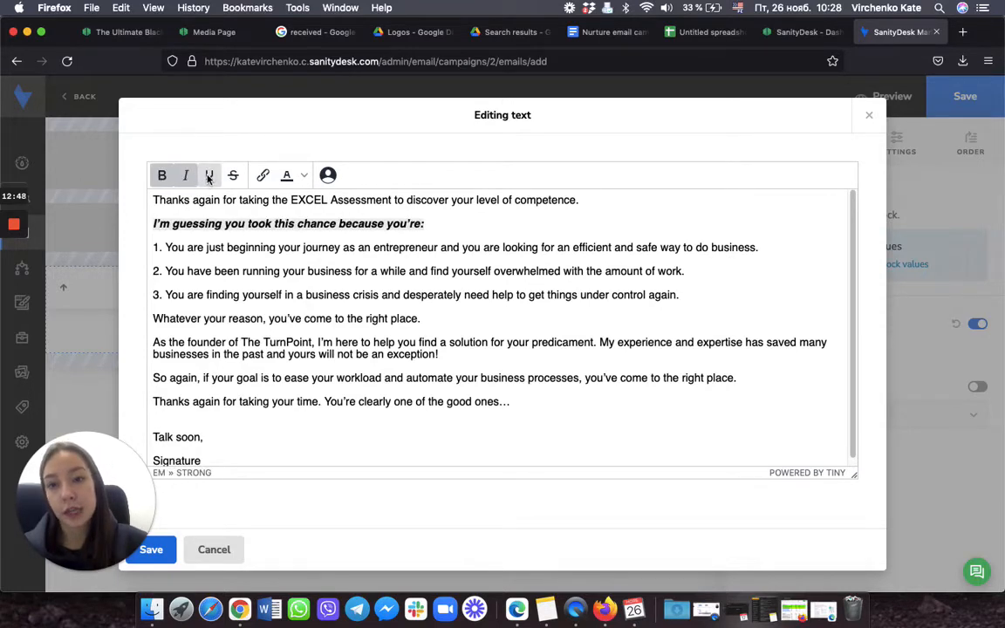
pyautogui.click(208, 176)
# Step: Make the 'Talk soon,' sign-off blue and bold
pyautogui.scroll(-1, 288, 262)
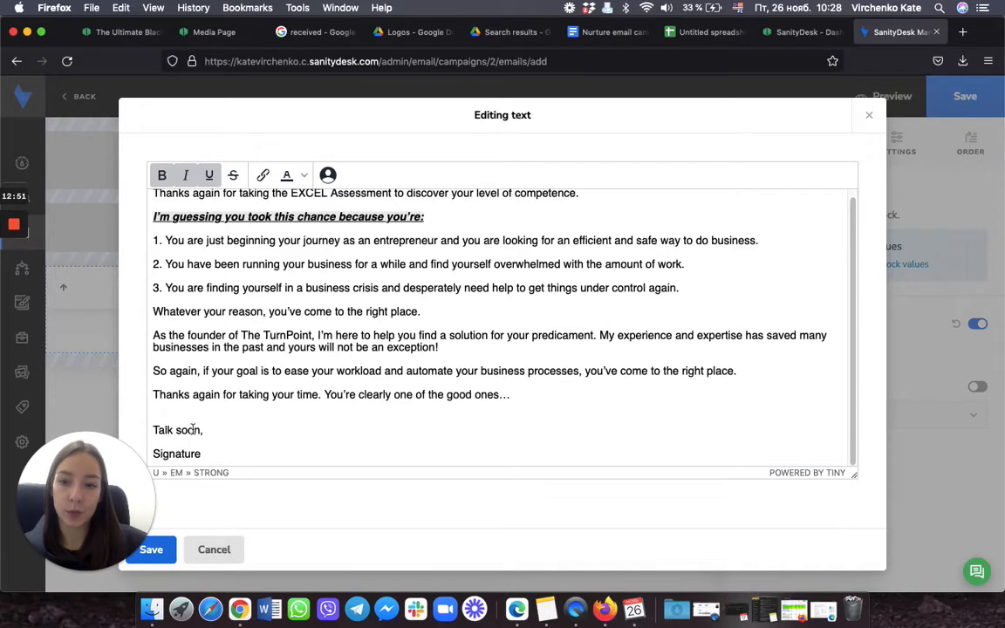
pyautogui.moveTo(204, 430); pyautogui.dragTo(141, 427)
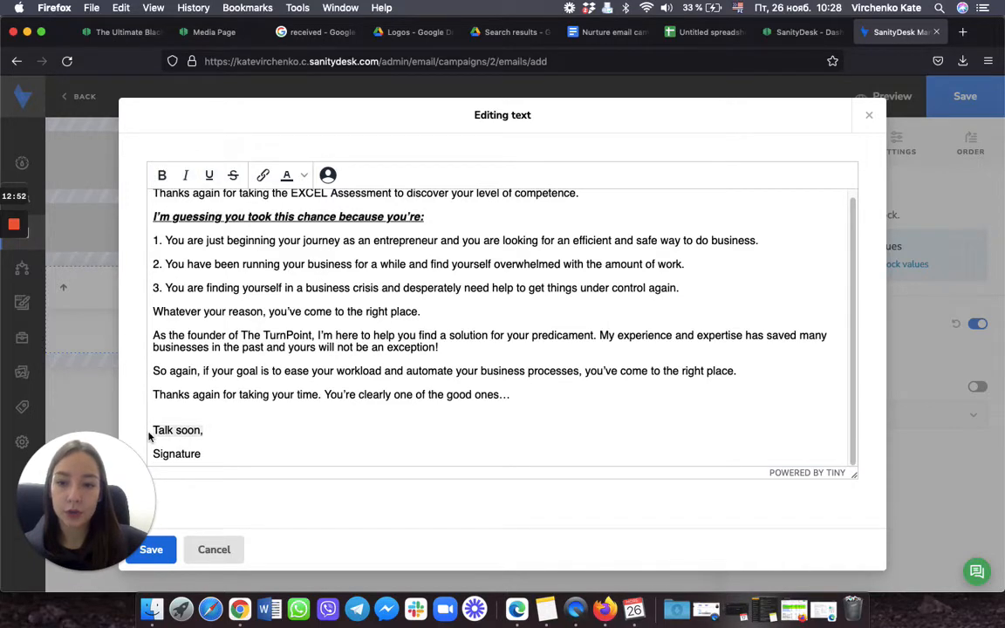
pyautogui.click(305, 175)
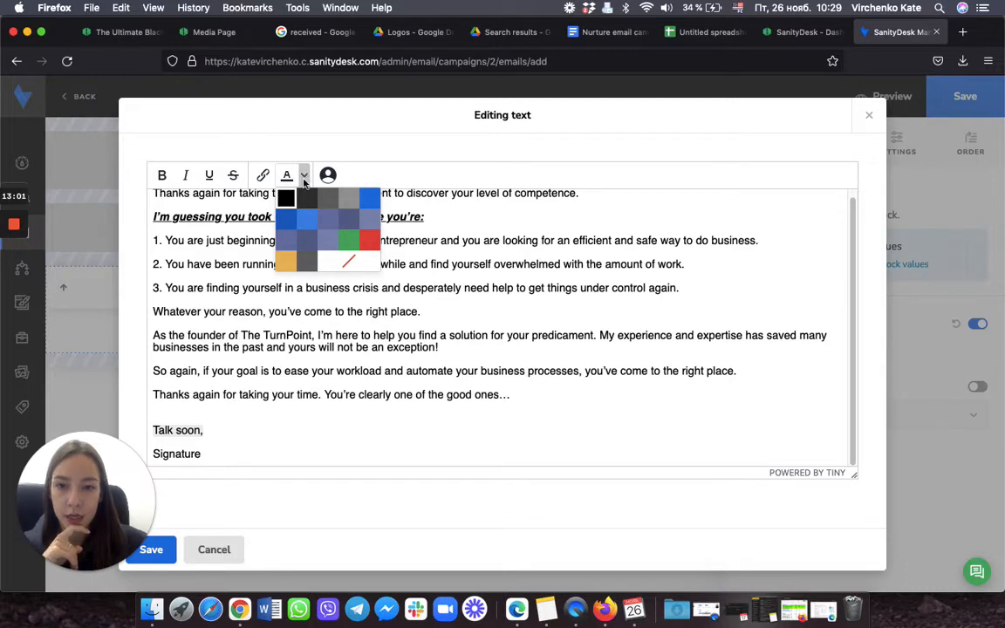
pyautogui.click(289, 217)
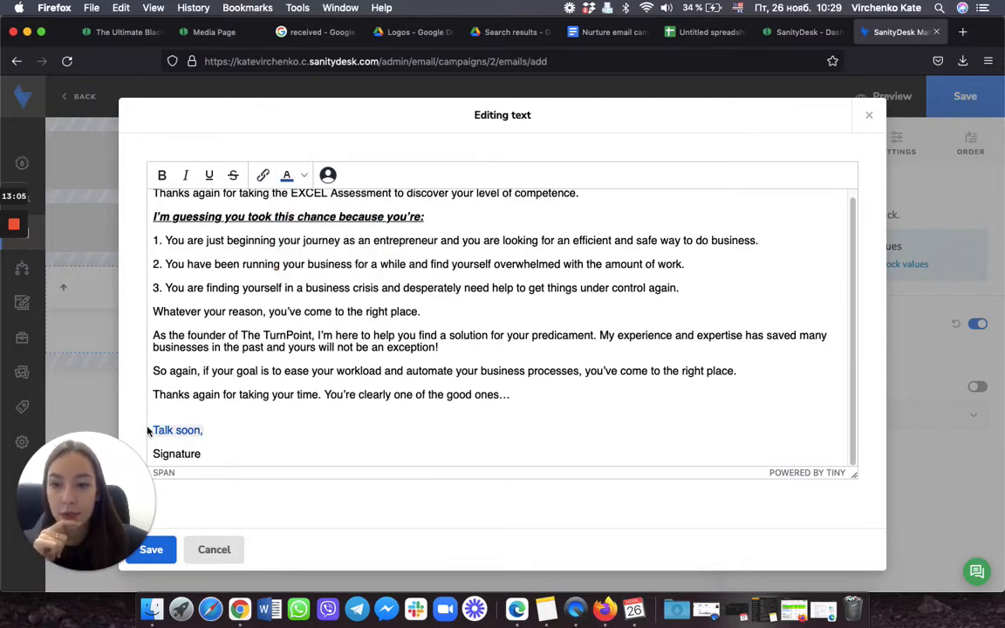
pyautogui.click(161, 175)
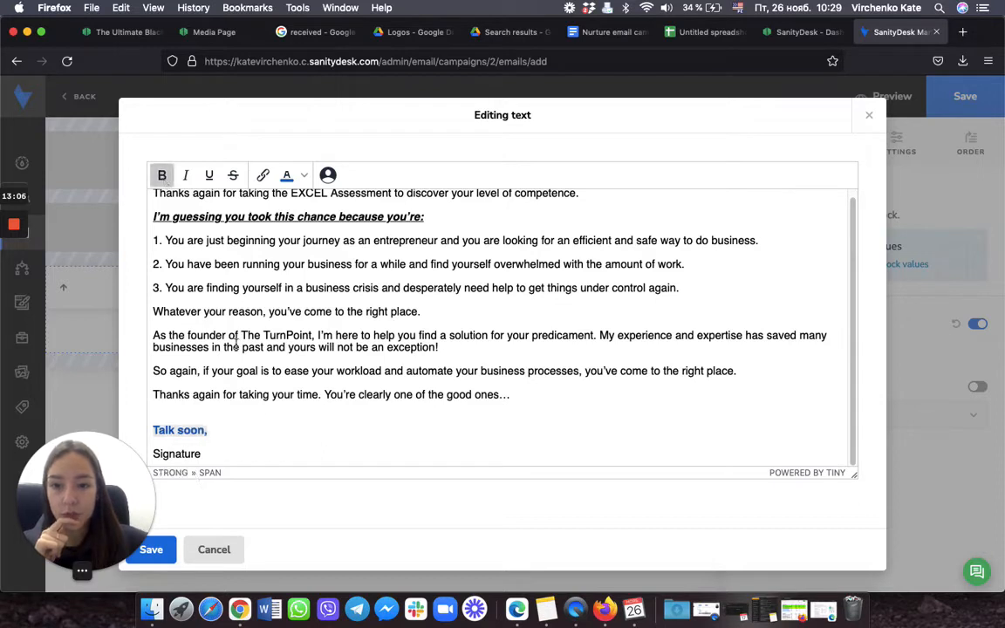
# Step: Replace the Signature placeholder with the sender's first name and save the text
pyautogui.click(231, 456)
pyautogui.press('BackSpace')
pyautogui.press('BackSpace')
pyautogui.press('BackSpace')
pyautogui.press('BackSpace')
pyautogui.press('BackSpace')
pyautogui.press('BackSpace')
pyautogui.press('BackSpace')
pyautogui.press('BackSpace')
pyautogui.press('BackSpace')
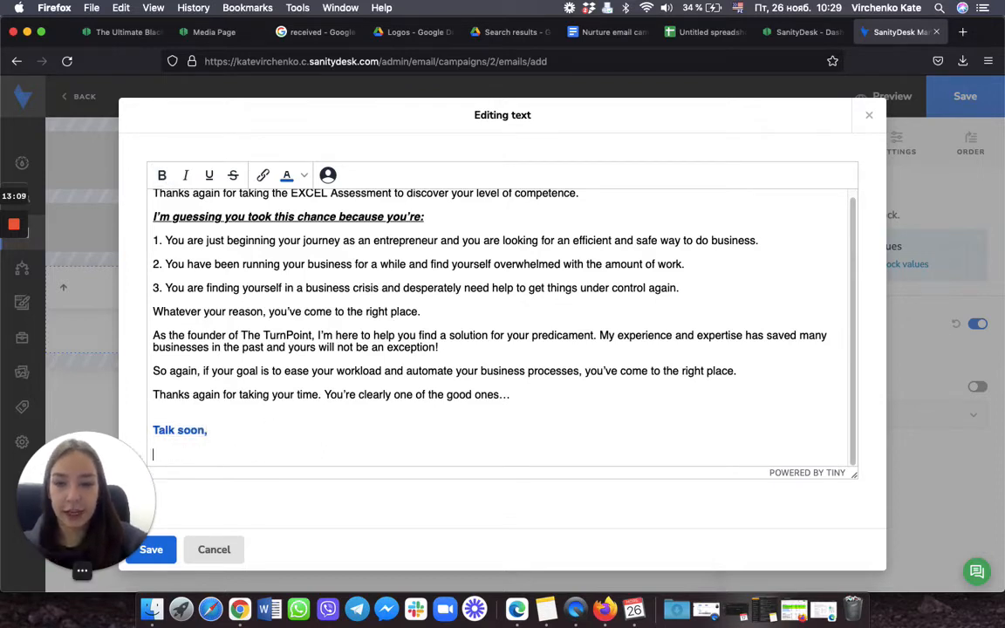
pyautogui.write('Kate')
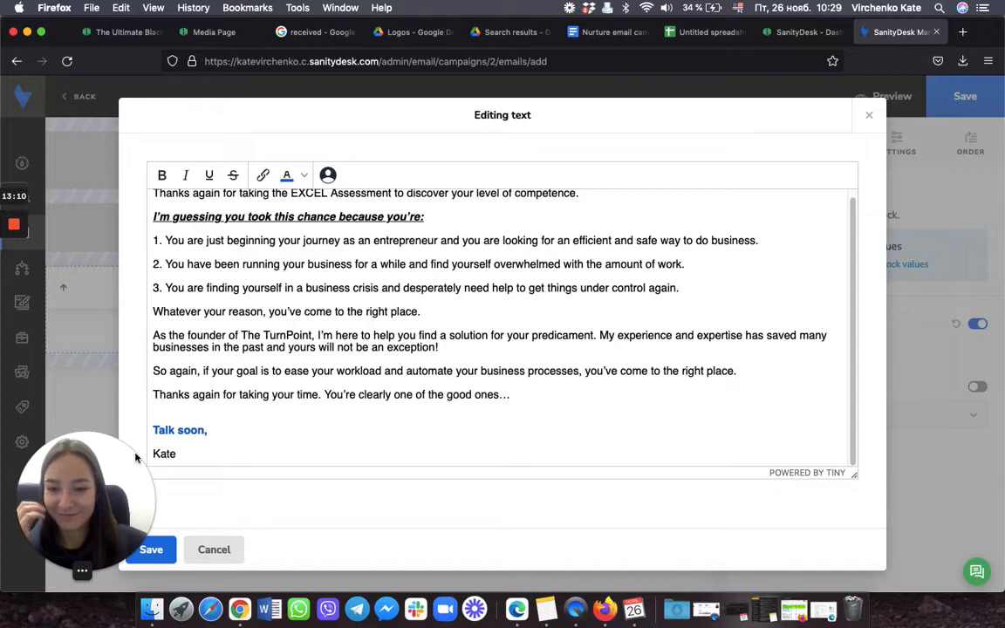
pyautogui.click(166, 563)
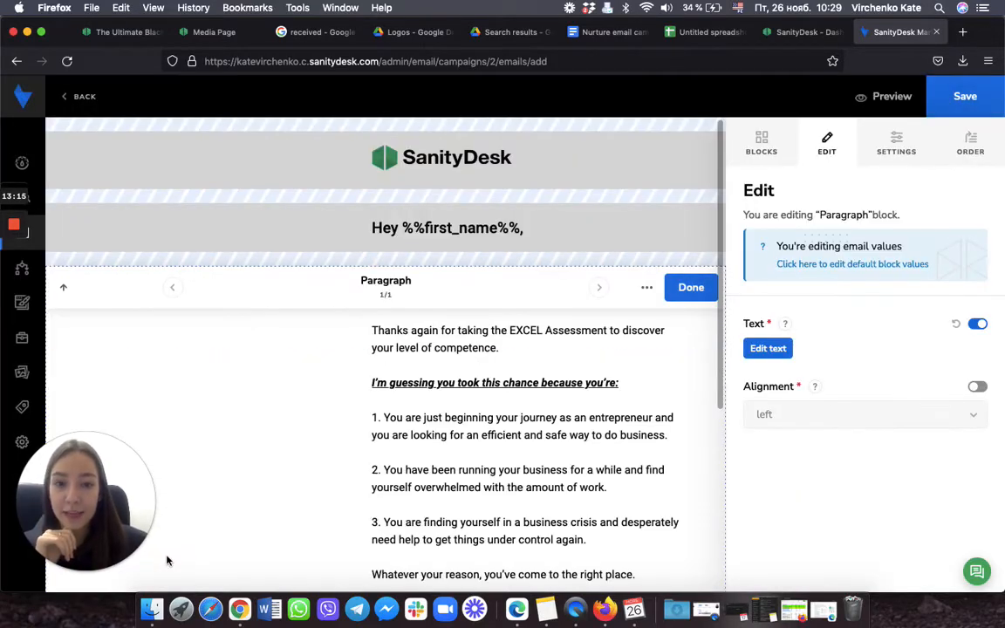
# Step: Close the paragraph block and drag a Signature block to the end of the email
pyautogui.scroll(-3, 633, 380)
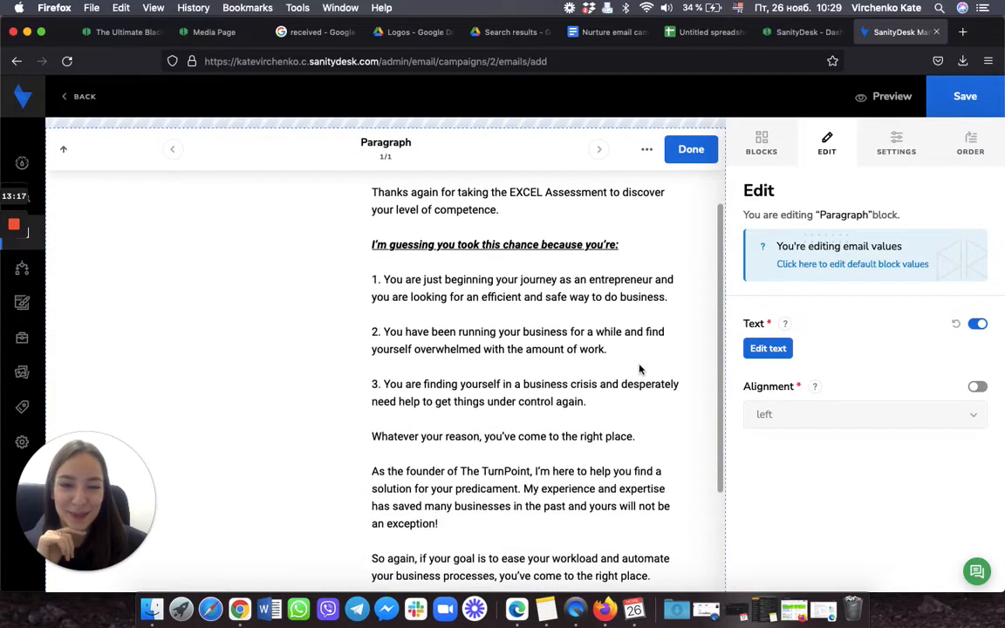
pyautogui.click(691, 151)
pyautogui.scroll(-2, 583, 288)
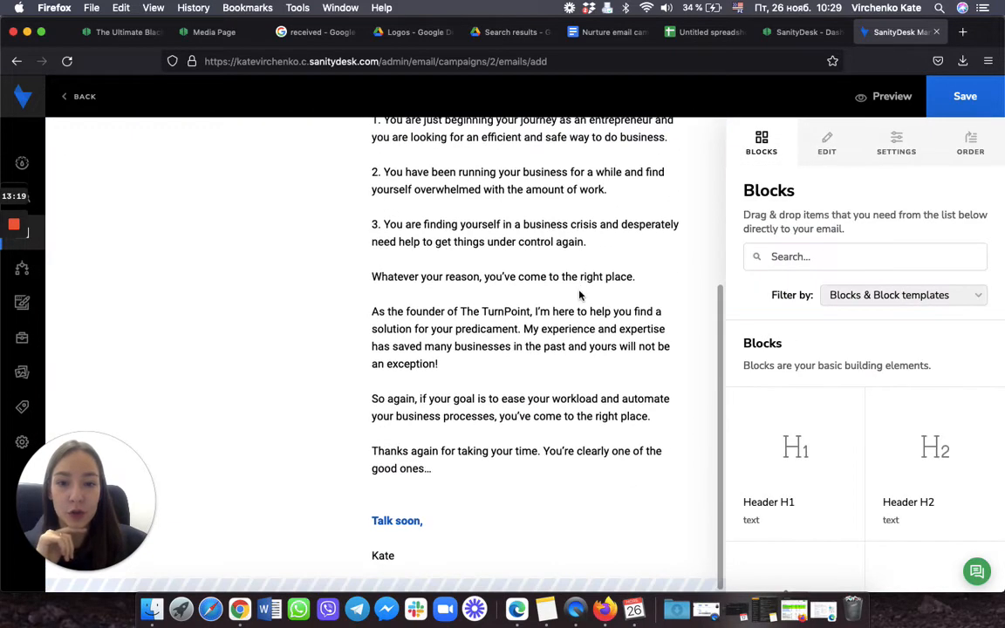
pyautogui.scroll(-10, 844, 412)
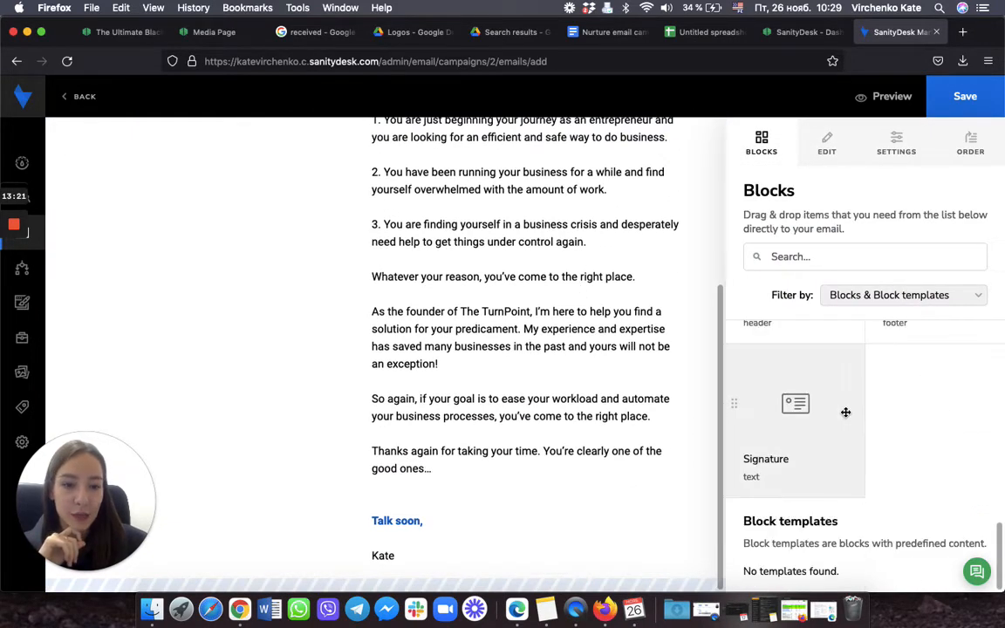
pyautogui.moveTo(768, 466)
pyautogui.mouseDown()
pyautogui.moveTo(644, 574)
pyautogui.moveTo(636, 578)
pyautogui.moveTo(631, 561)
pyautogui.mouseUp()
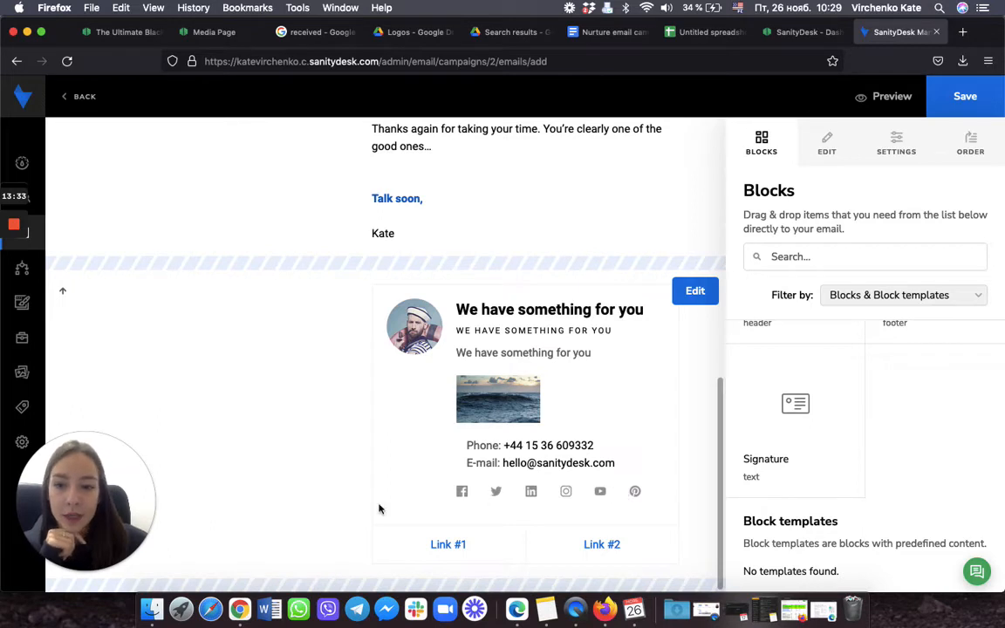
pyautogui.moveTo(87, 476); pyautogui.dragTo(137, 140)
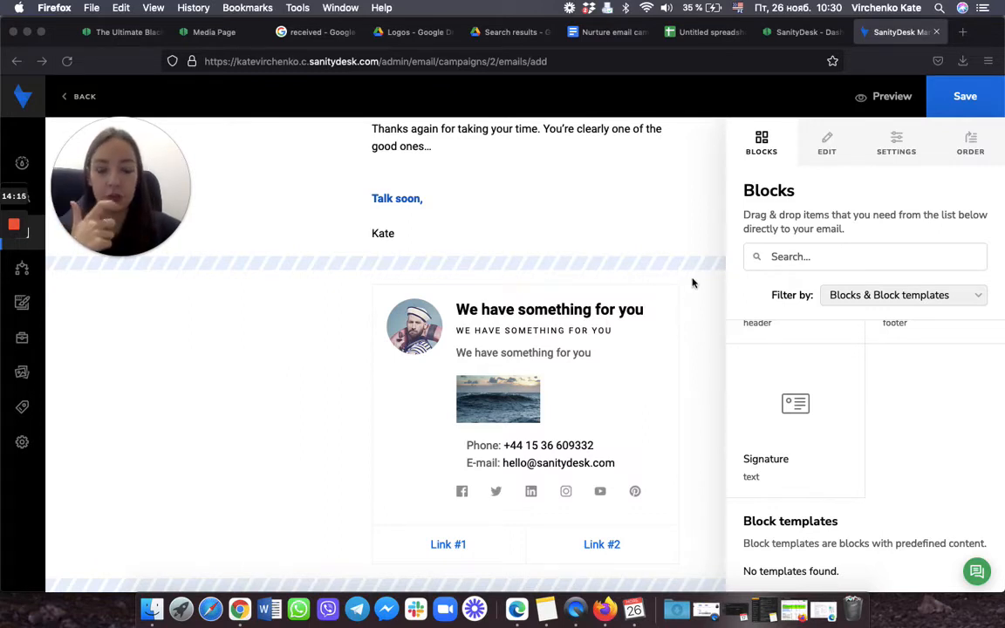
pyautogui.moveTo(696, 288)
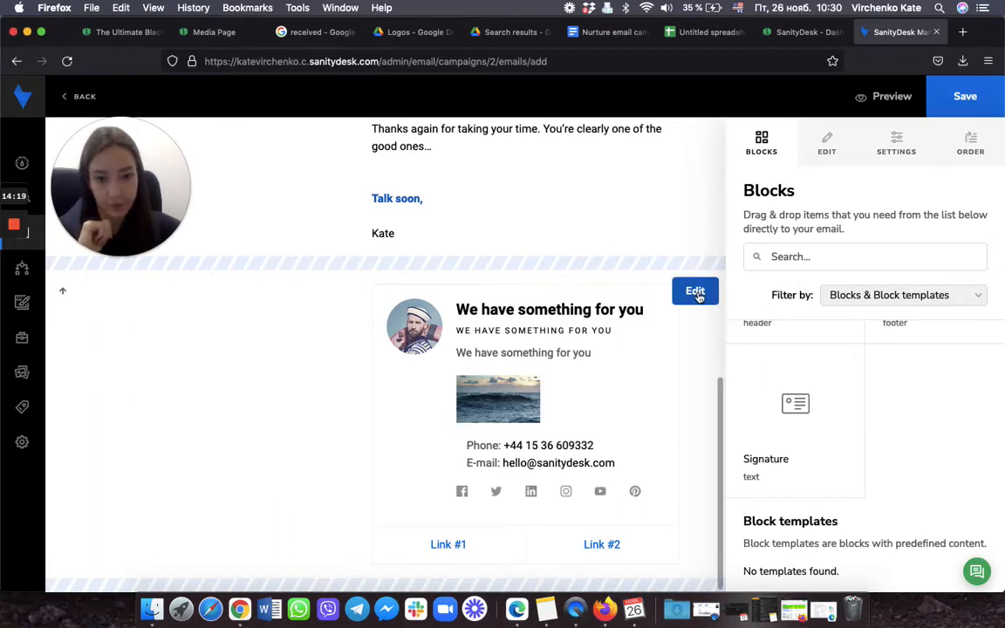
# Step: Remove the Signature block through its '...' menu with Delete block, confirming the deletion
pyautogui.click(696, 291)
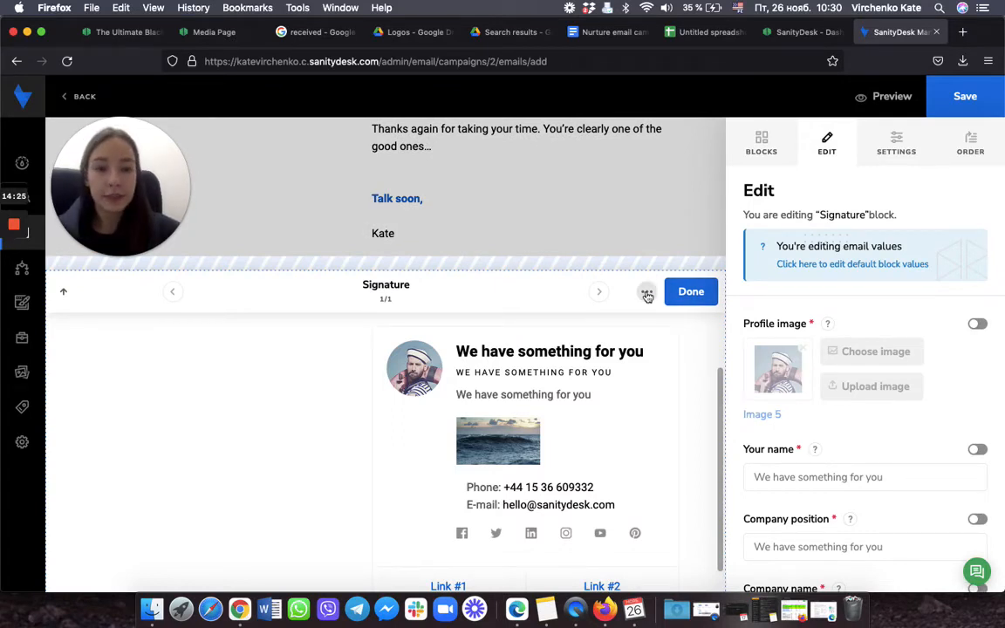
pyautogui.click(647, 294)
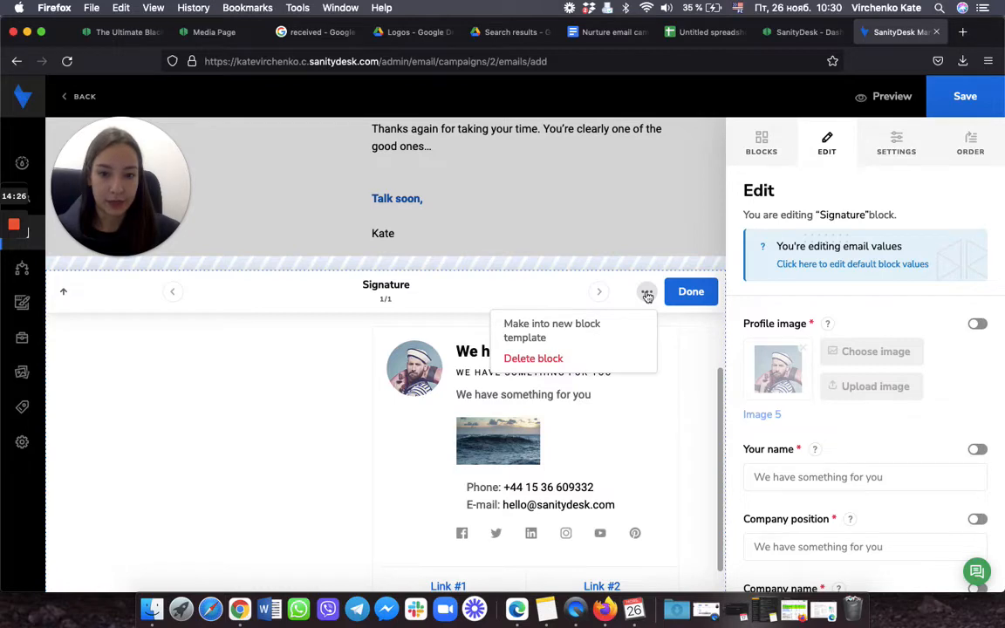
pyautogui.click(550, 360)
pyautogui.click(357, 388)
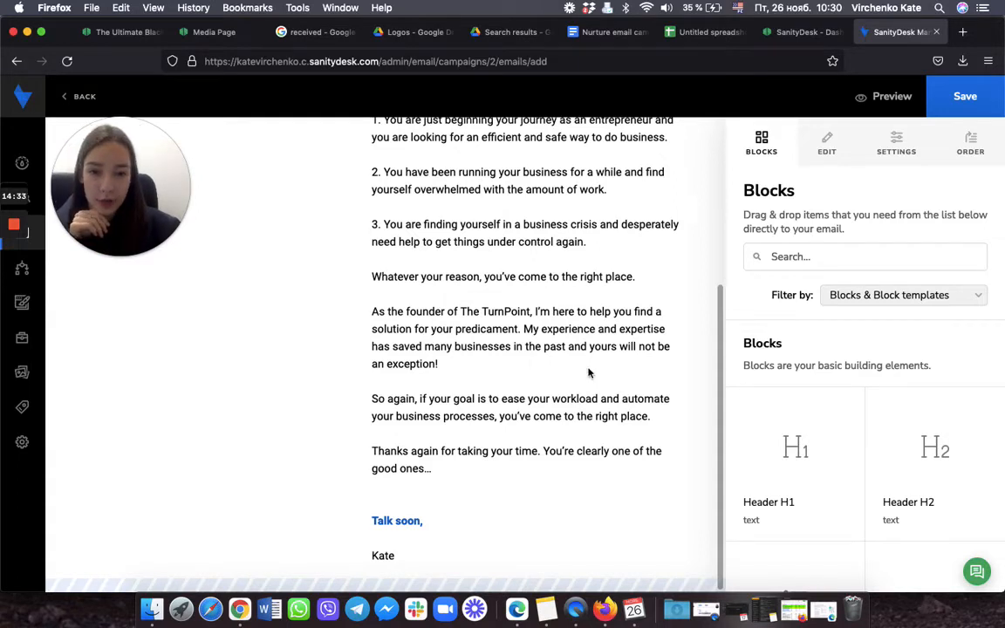
pyautogui.scroll(-5, 869, 441)
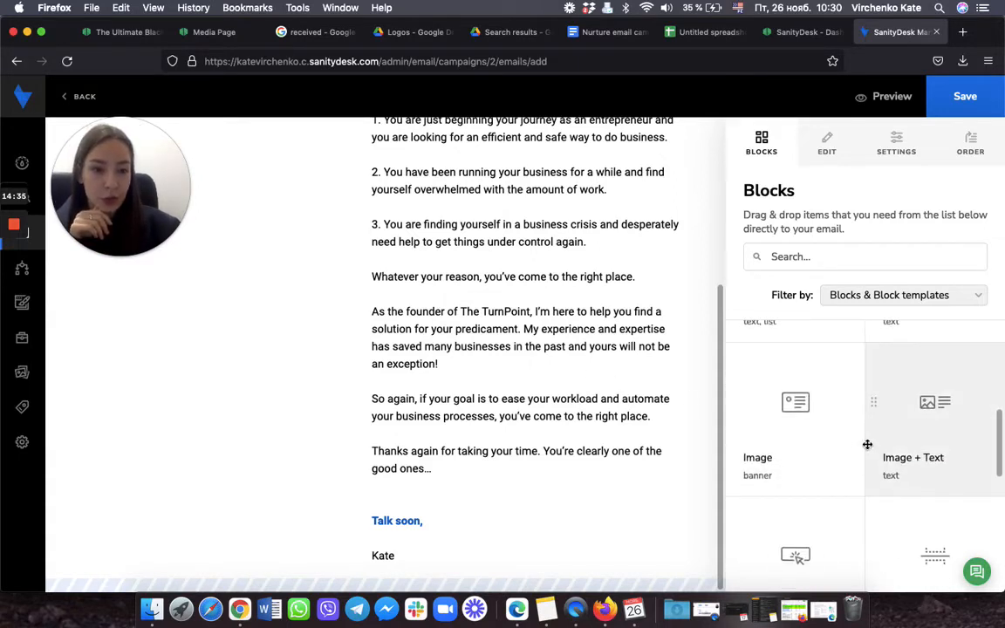
pyautogui.scroll(-3, 896, 456)
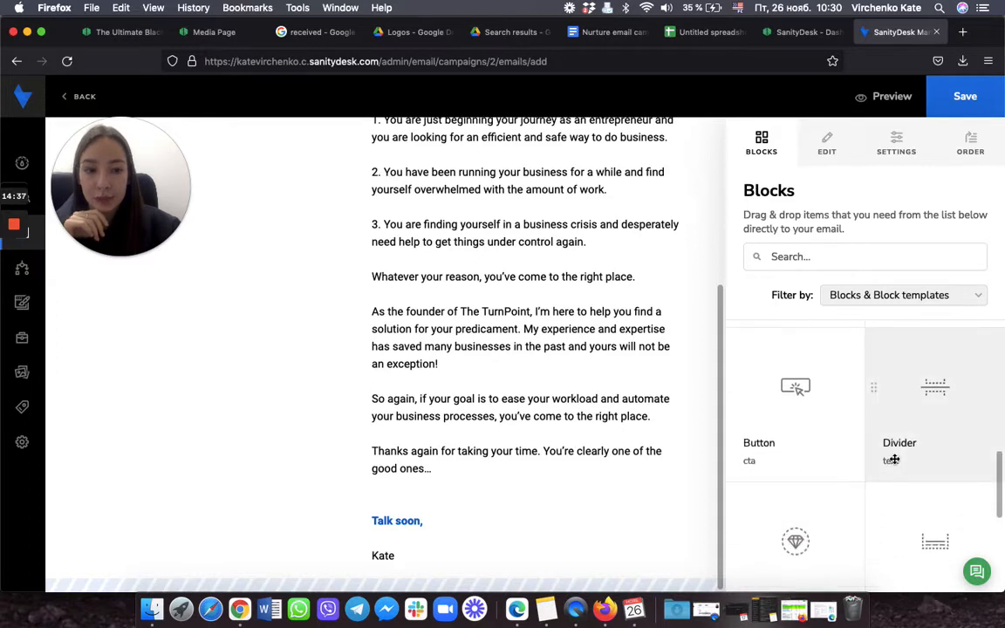
pyautogui.scroll(3, 894, 453)
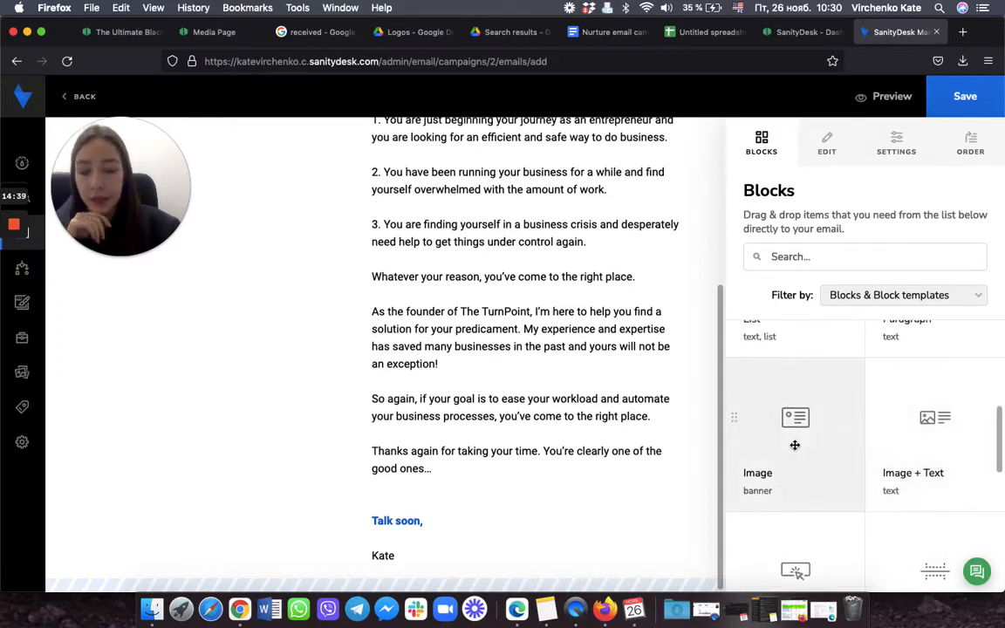
# Step: Drag a Button block below the 'Talk soon,' sign-off at the email's bottom
pyautogui.scroll(-3, 912, 453)
pyautogui.scroll(-2, 911, 453)
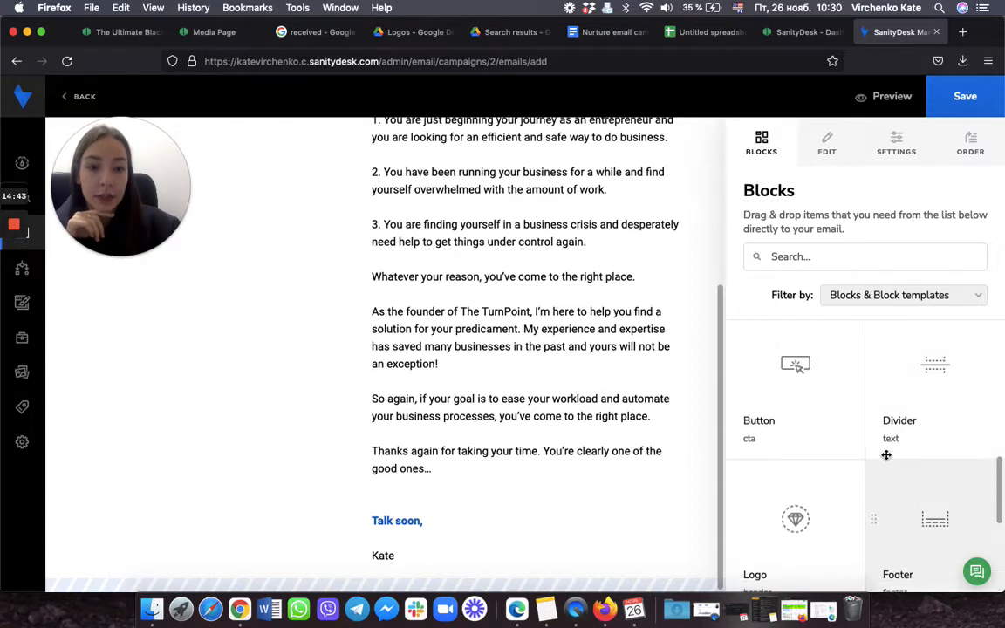
pyautogui.moveTo(790, 384); pyautogui.dragTo(597, 551)
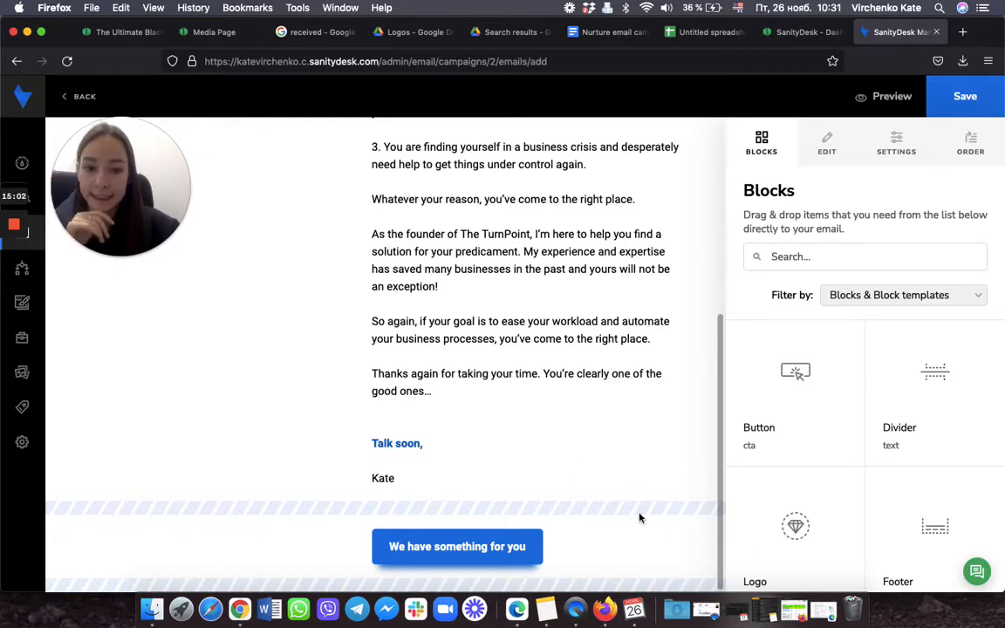
pyautogui.moveTo(695, 538)
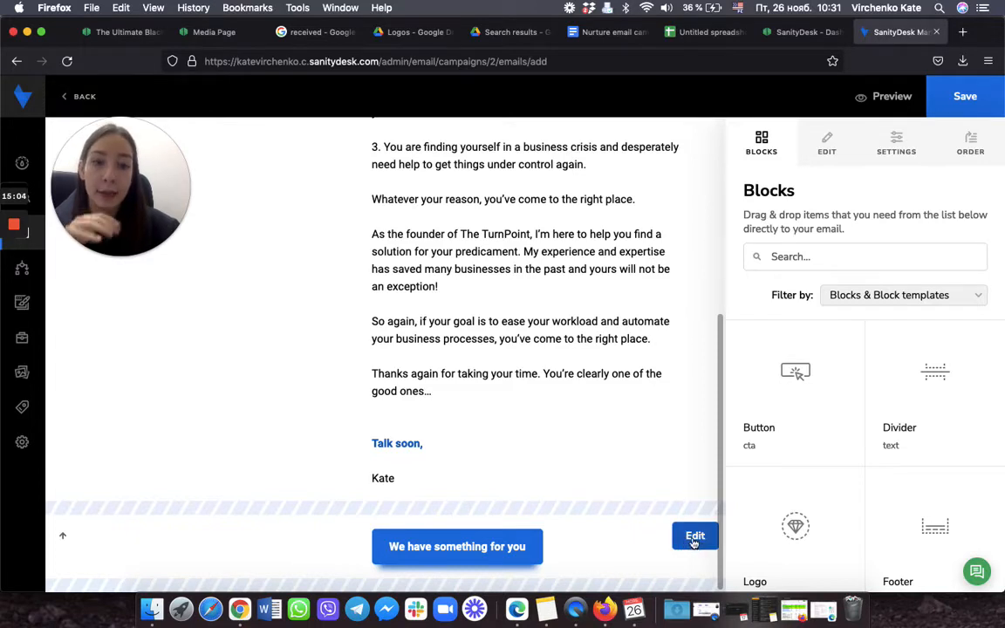
pyautogui.moveTo(591, 546)
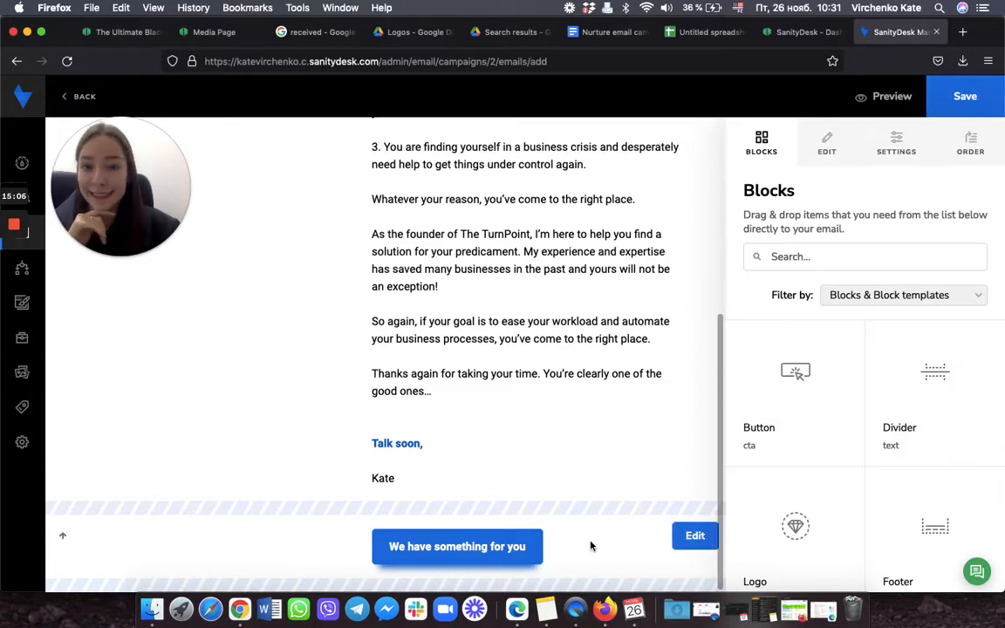
# Step: Set the button to secondary style, centred, linking to the / page
pyautogui.click(696, 536)
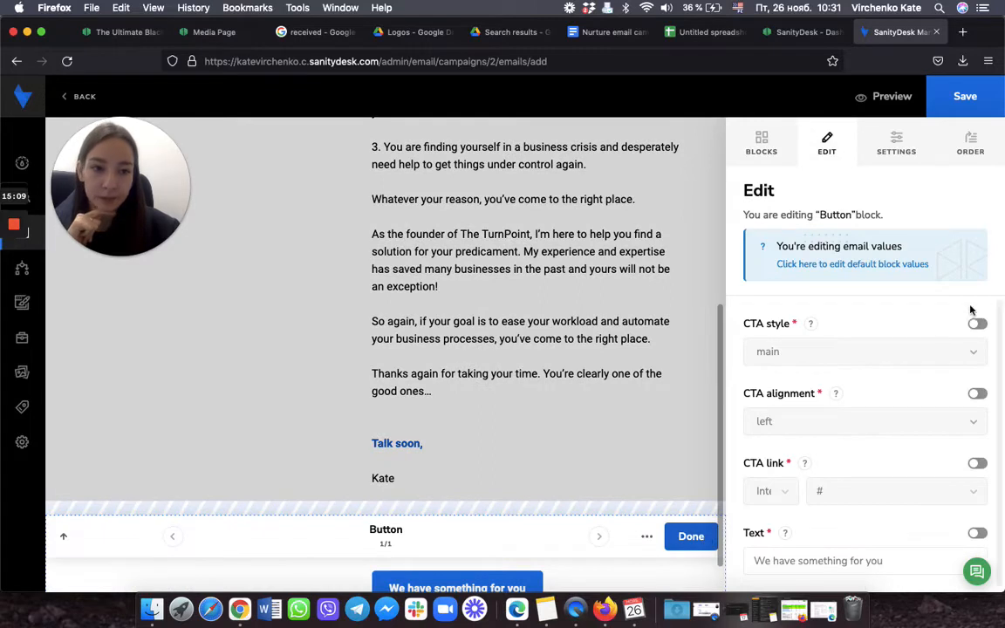
pyautogui.scroll(-2, 636, 363)
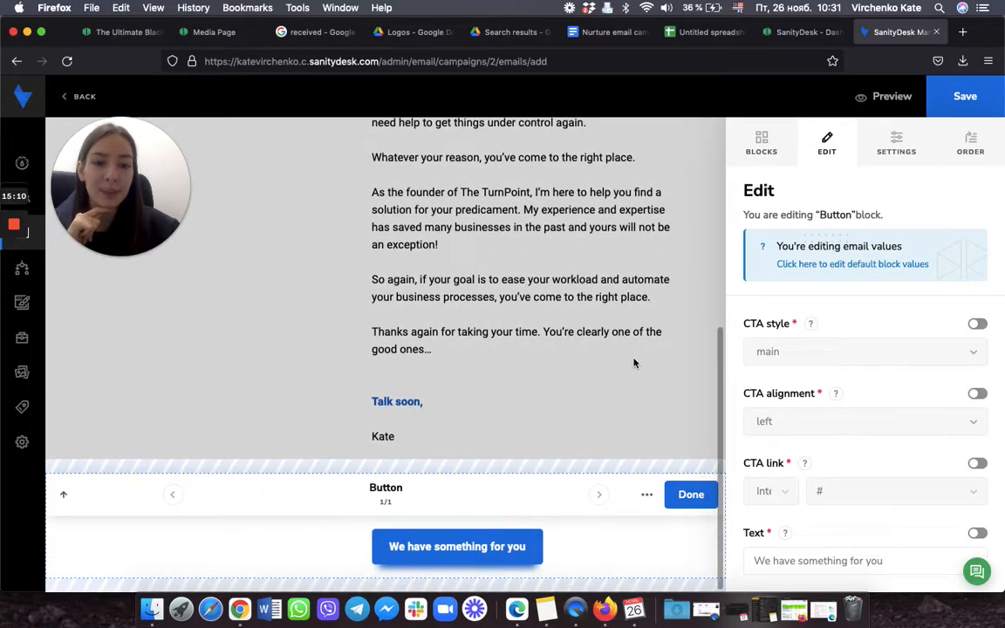
pyautogui.click(977, 325)
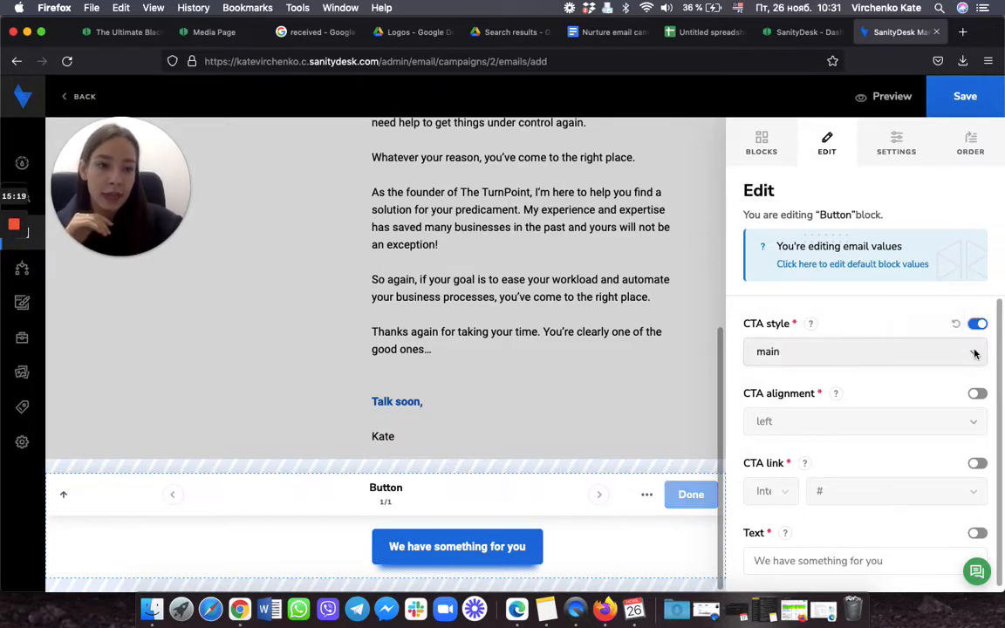
pyautogui.click(971, 352)
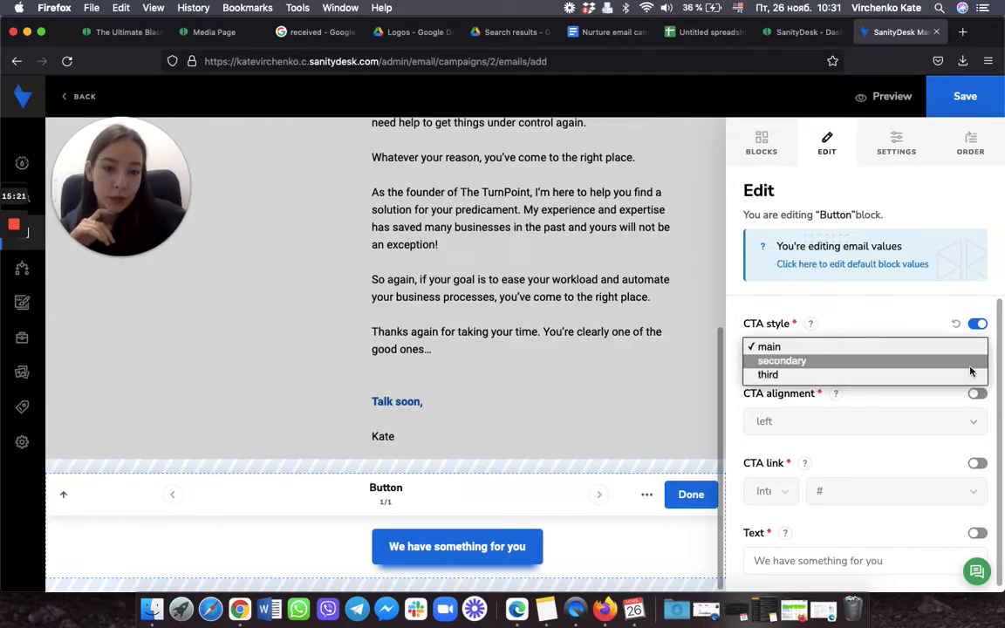
pyautogui.click(971, 367)
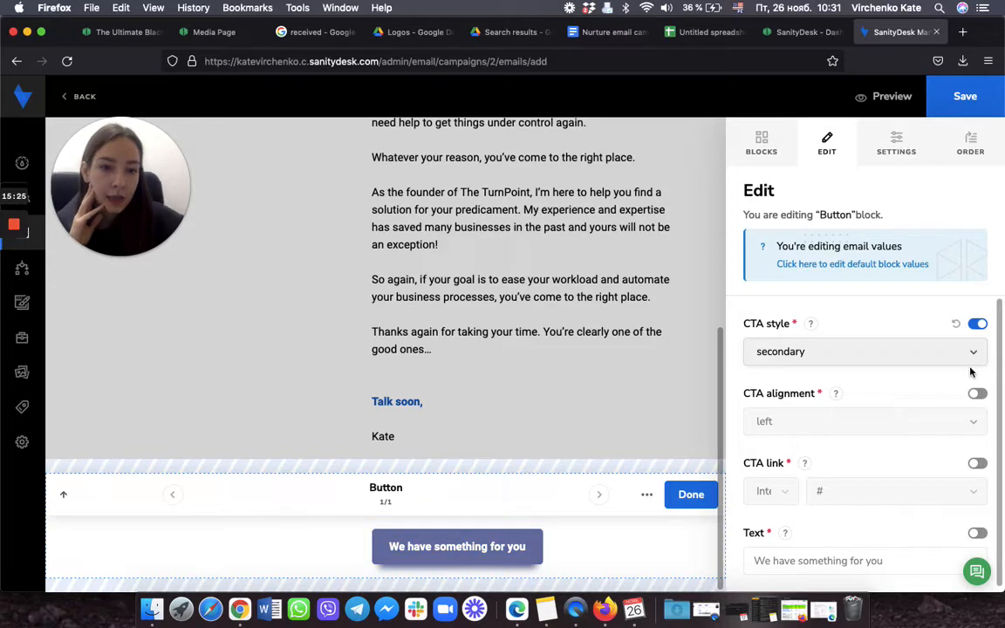
pyautogui.click(977, 395)
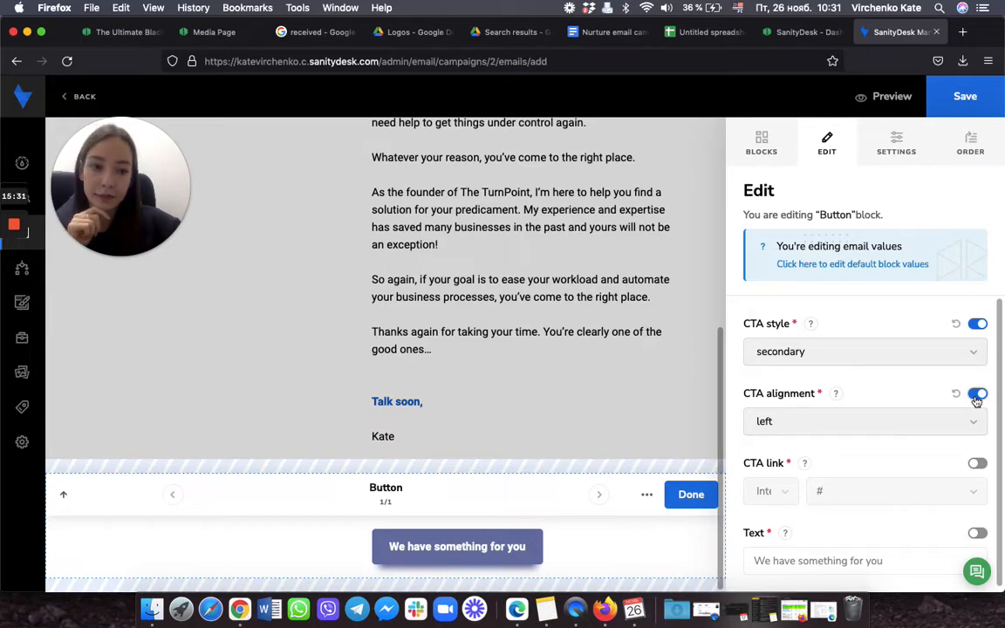
pyautogui.click(974, 422)
pyautogui.click(977, 428)
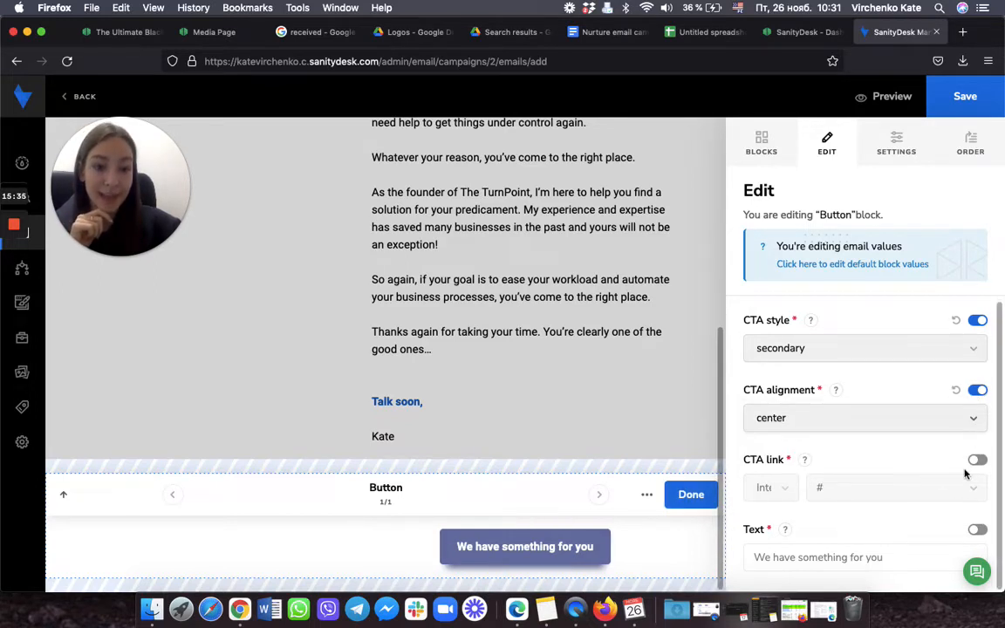
pyautogui.click(978, 461)
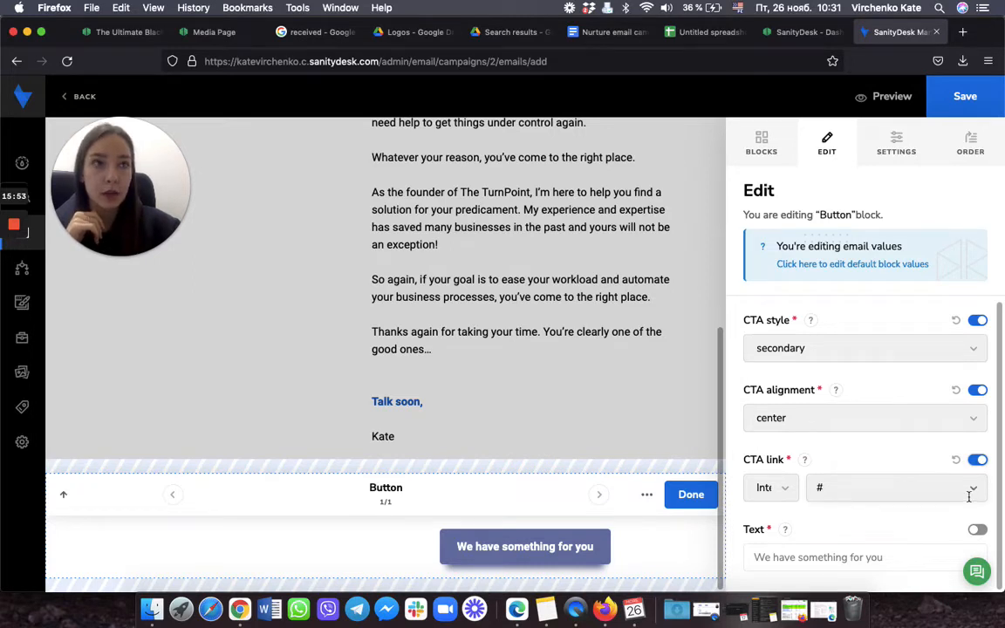
pyautogui.click(974, 488)
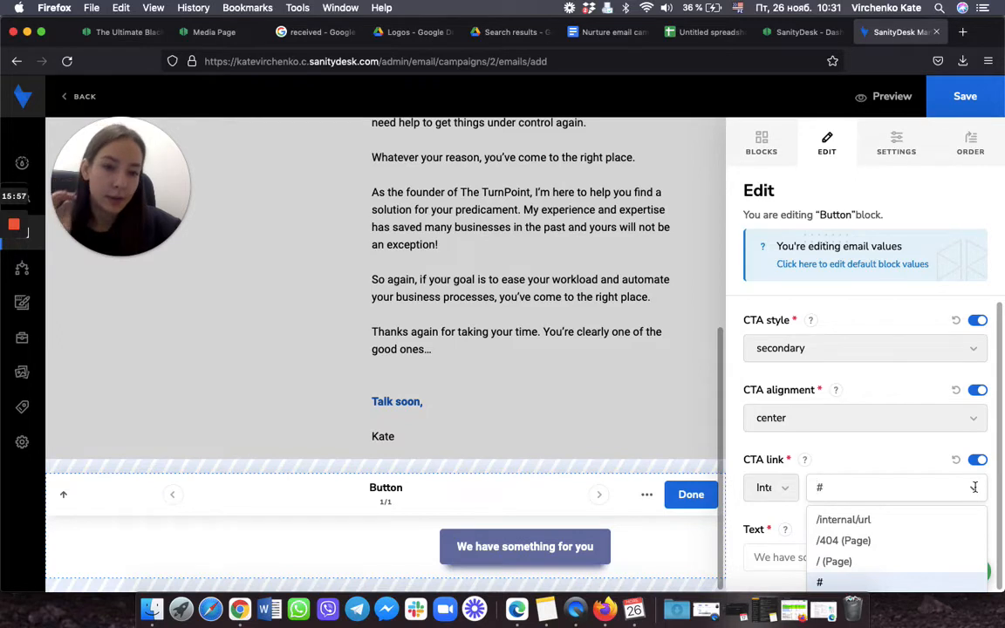
pyautogui.click(909, 567)
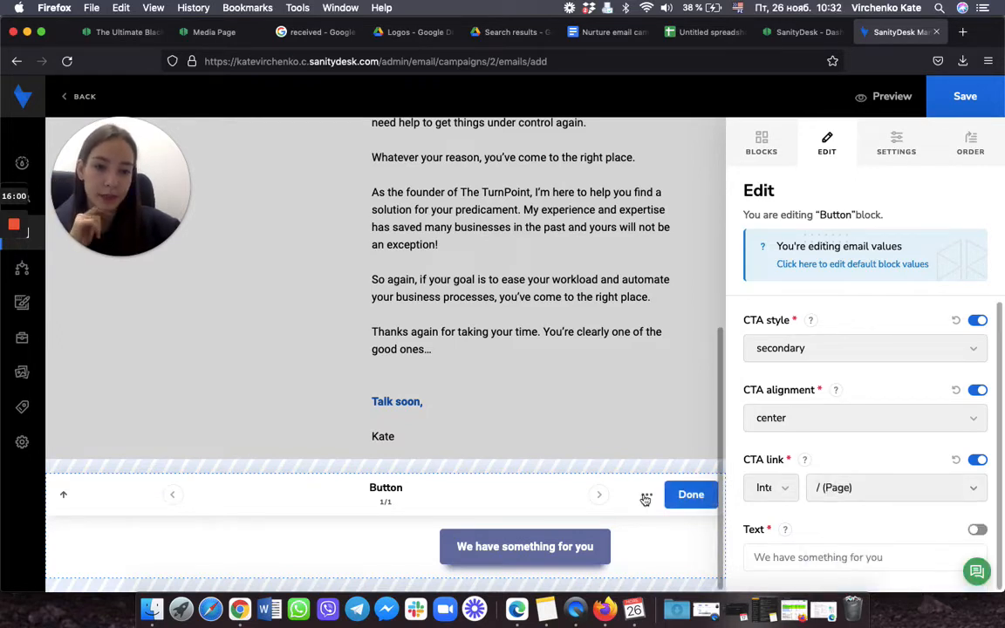
pyautogui.click(682, 495)
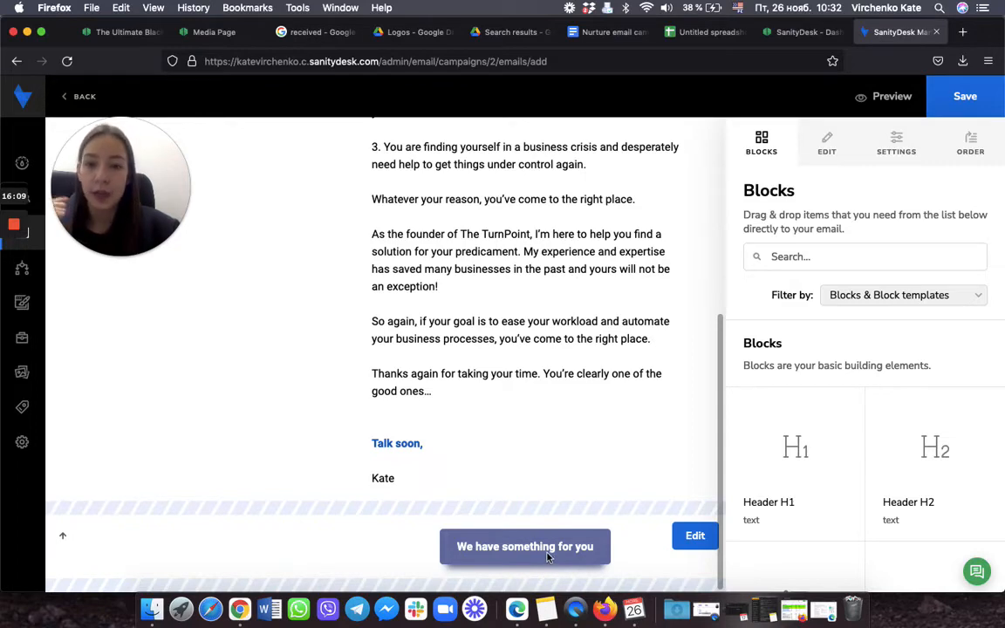
# Step: Delete the Button block via its '...' menu and confirm the removal
pyautogui.scroll(5, 533, 515)
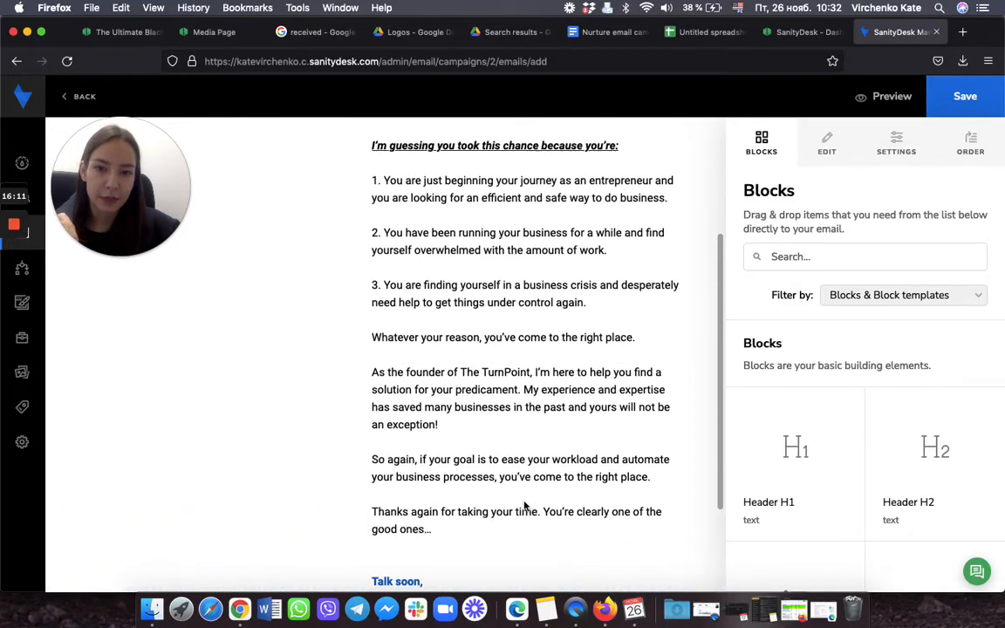
pyautogui.scroll(-5, 532, 349)
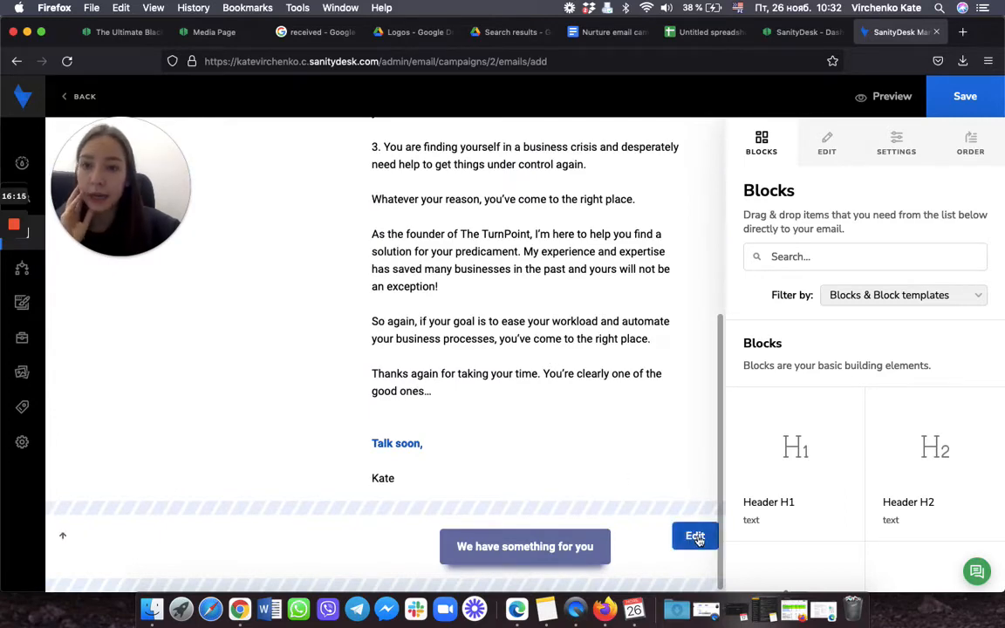
pyautogui.click(696, 537)
pyautogui.click(646, 537)
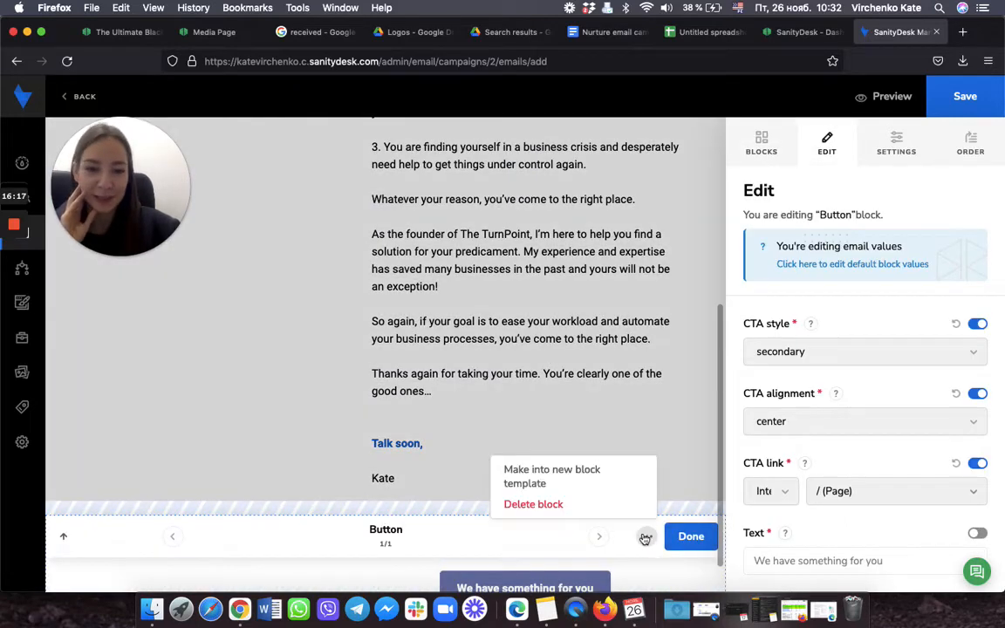
pyautogui.click(543, 504)
pyautogui.click(358, 386)
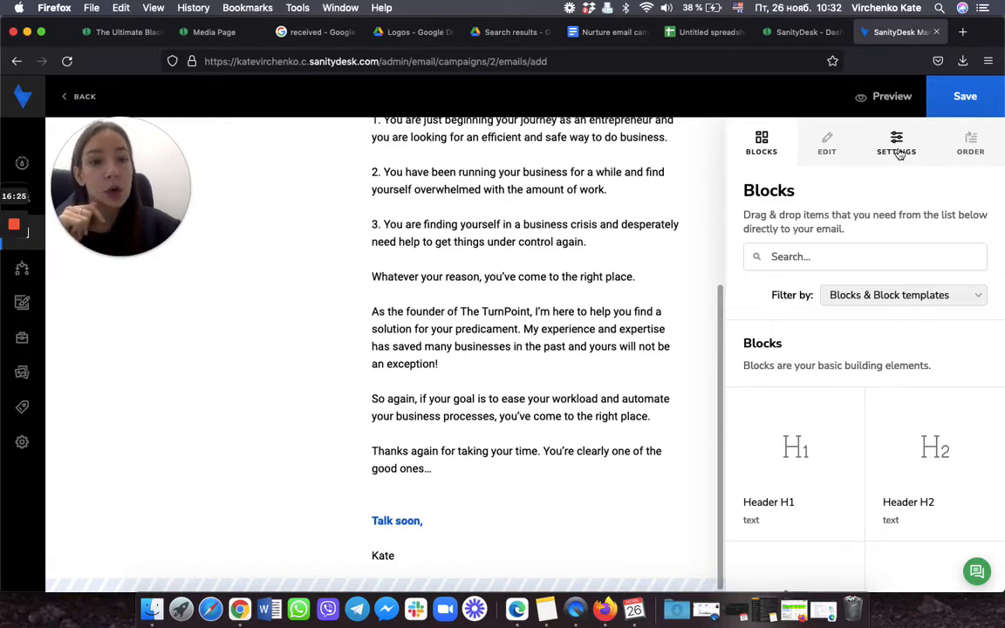
# Step: Open the email's Settings and keep 'Use primary identity' as the sender
pyautogui.click(899, 154)
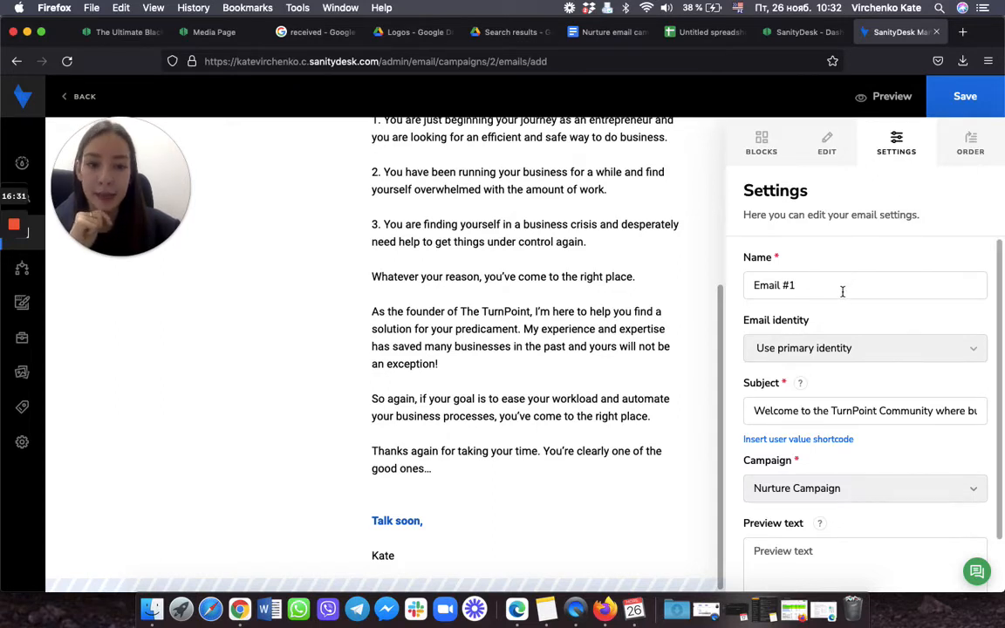
pyautogui.scroll(-1, 812, 288)
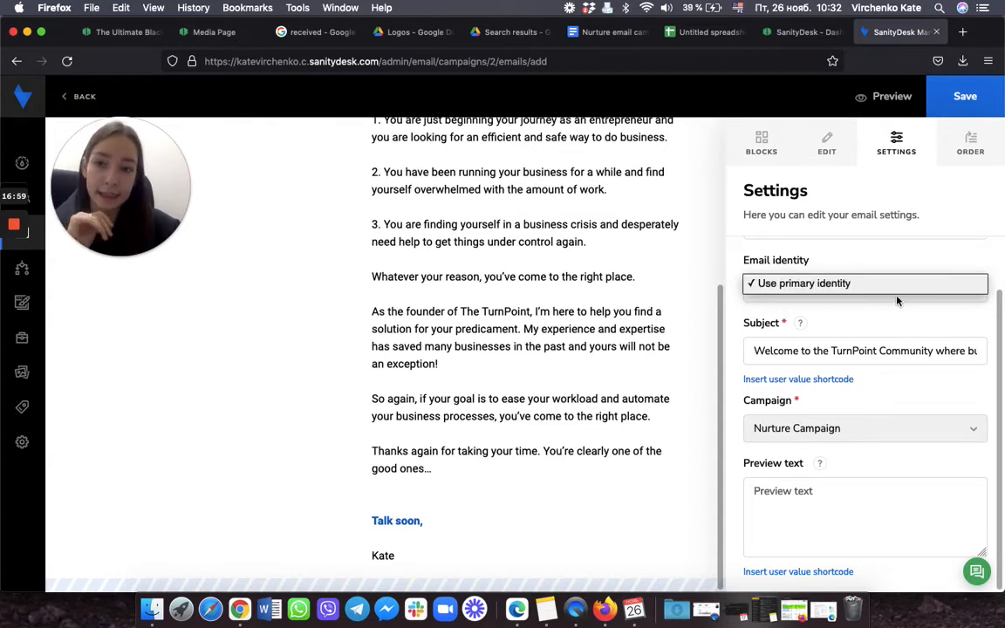
pyautogui.click(899, 311)
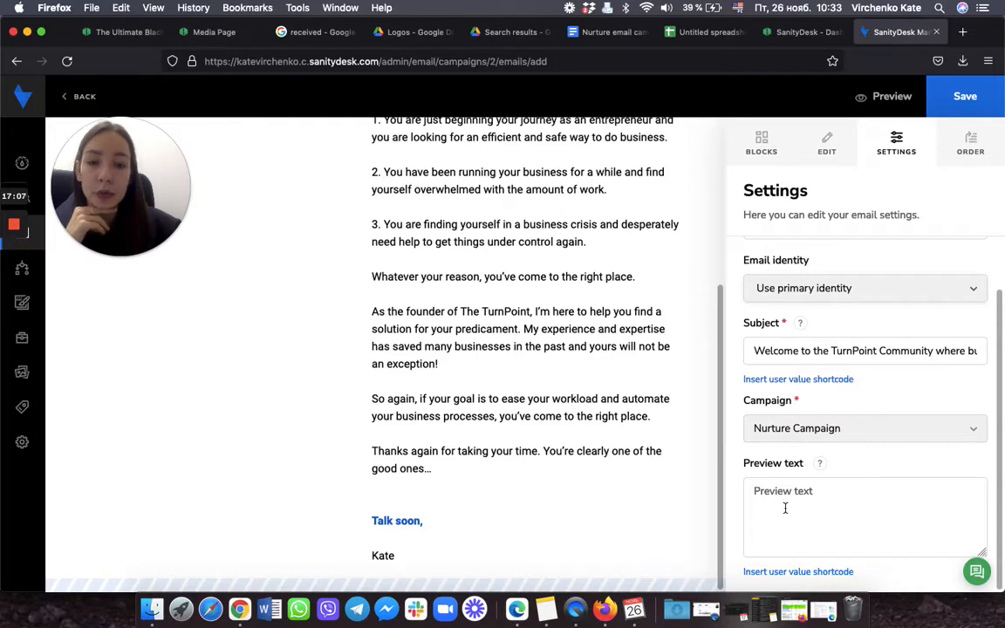
pyautogui.scroll(5, 517, 471)
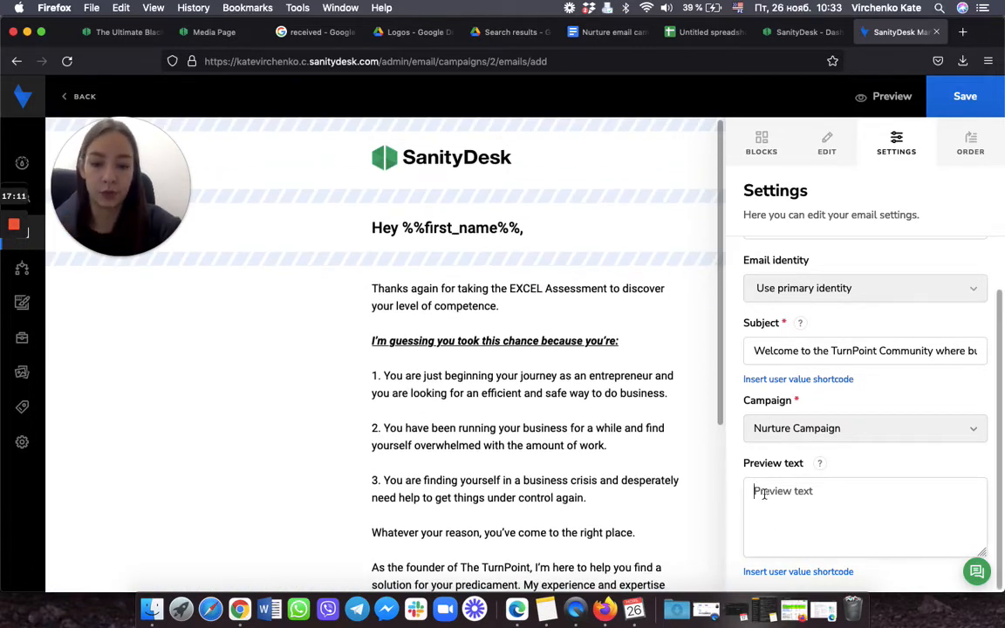
# Step: Make the preview text read 'Hey %%first_name%%!' using the First name user value shortcode
pyautogui.write('Hey')
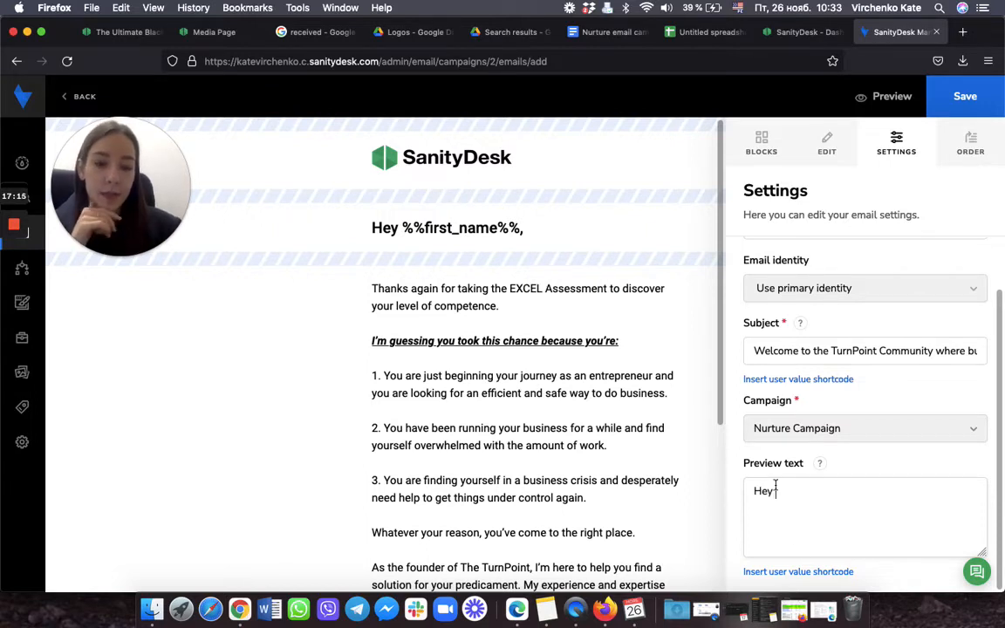
pyautogui.click(815, 573)
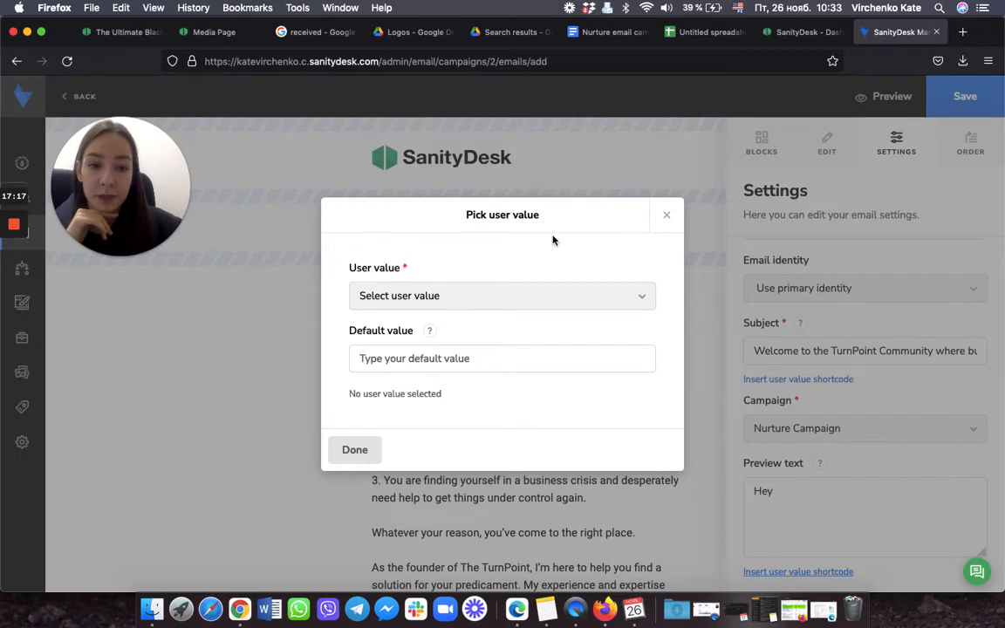
pyautogui.click(666, 215)
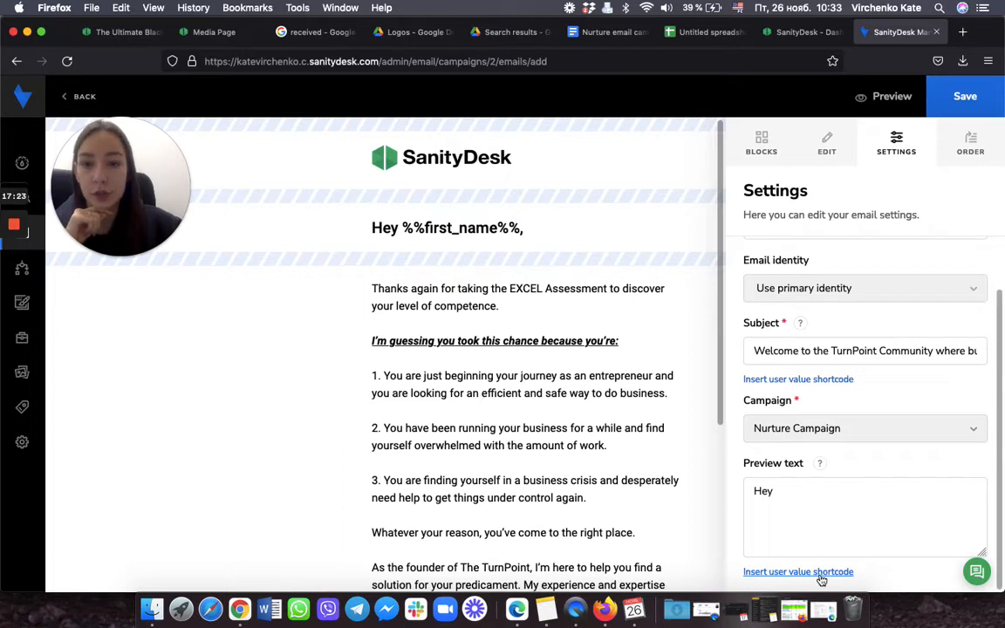
pyautogui.click(821, 573)
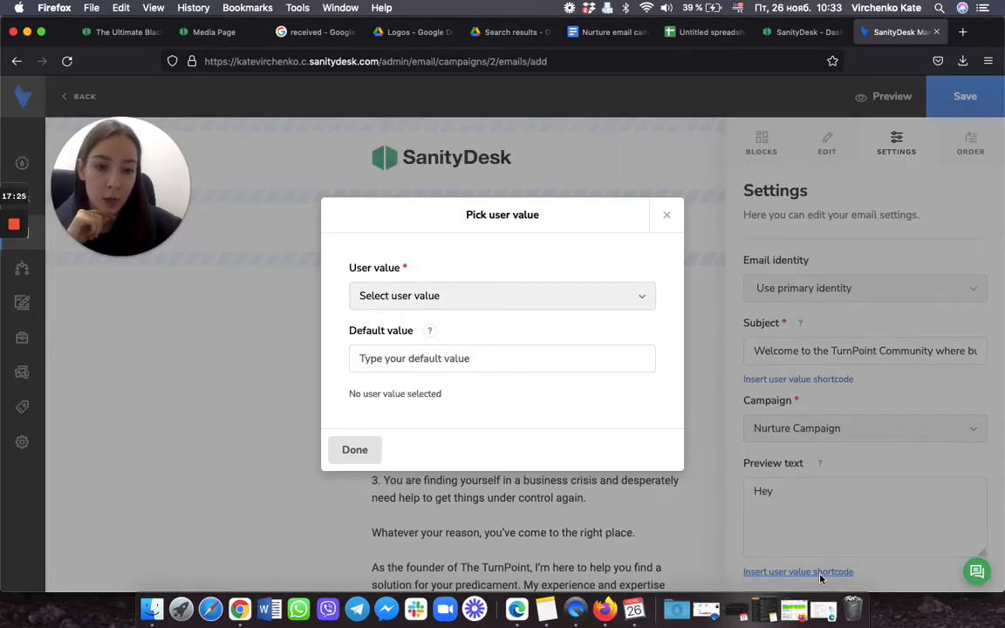
pyautogui.click(566, 298)
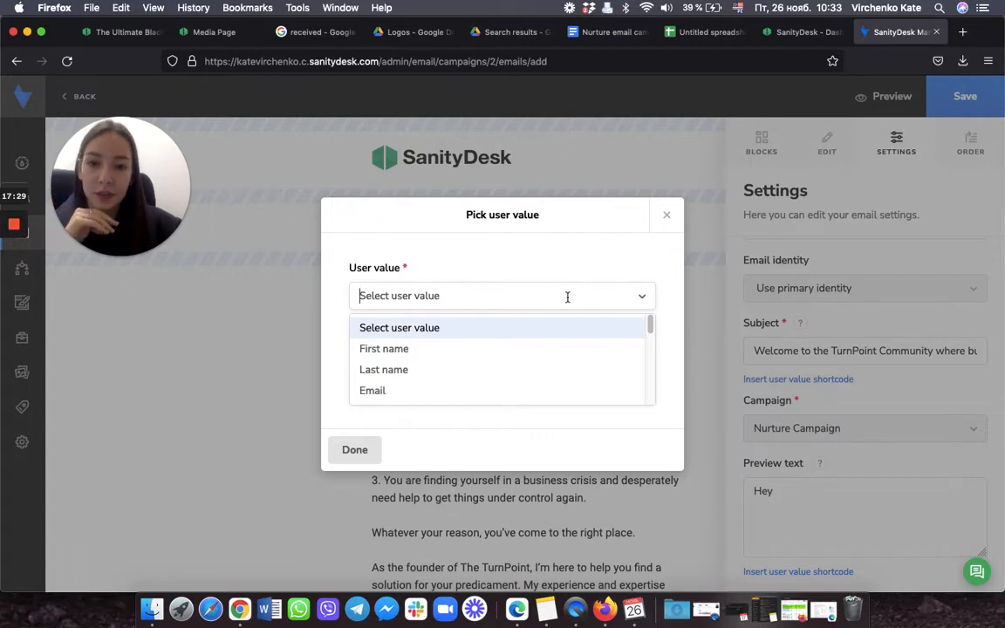
pyautogui.click(405, 353)
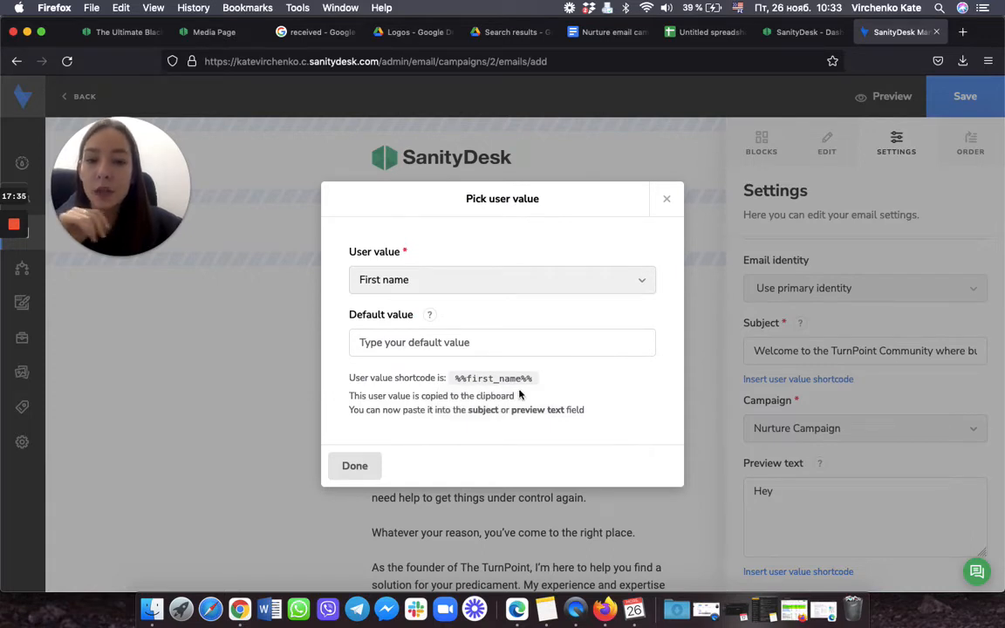
pyautogui.click(362, 472)
pyautogui.click(851, 507)
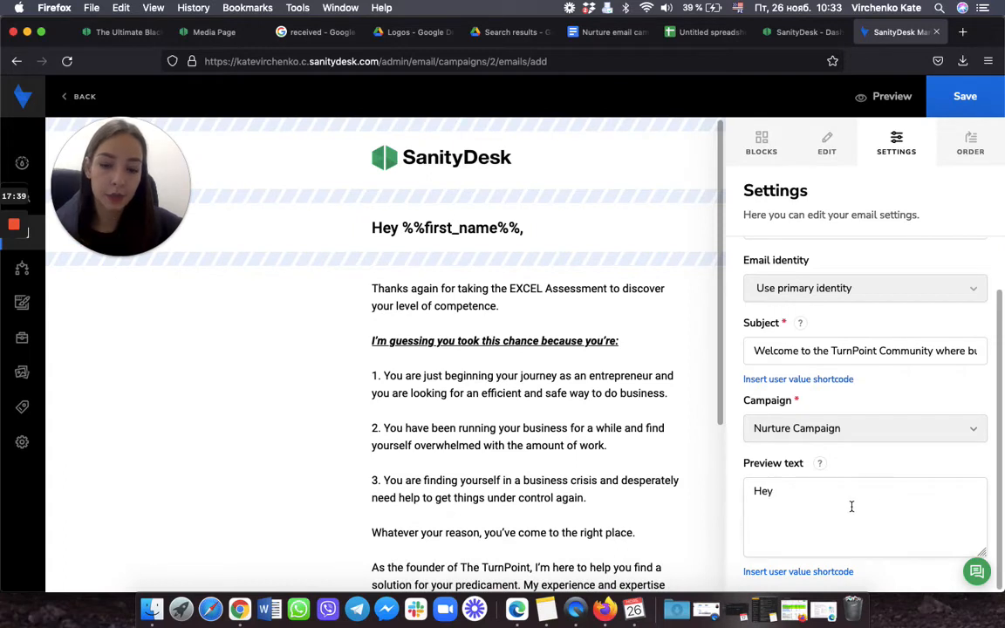
pyautogui.press('super+v')
pyautogui.write('!')
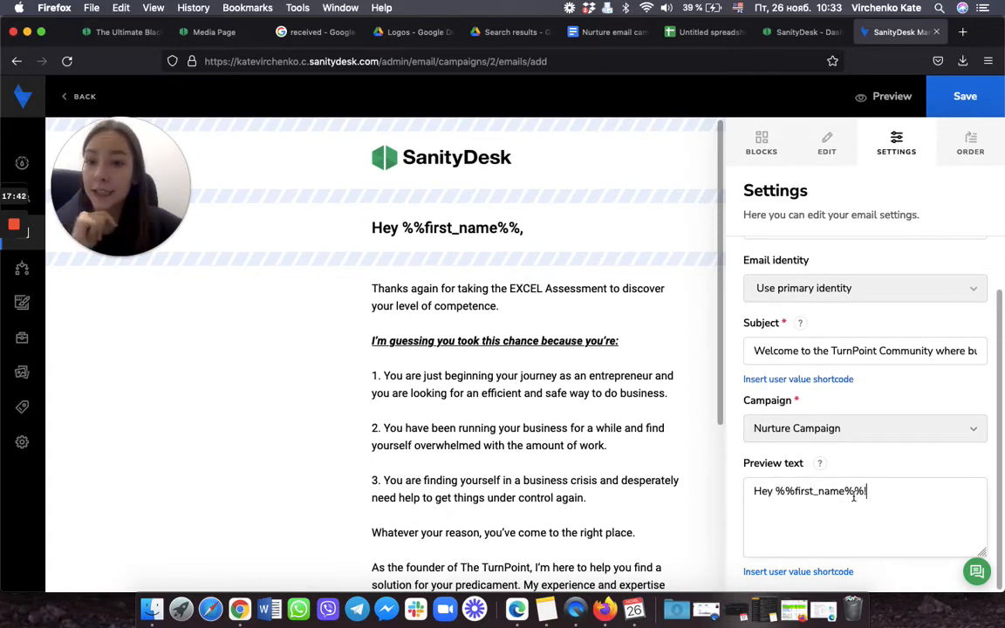
pyautogui.scroll(-5, 611, 349)
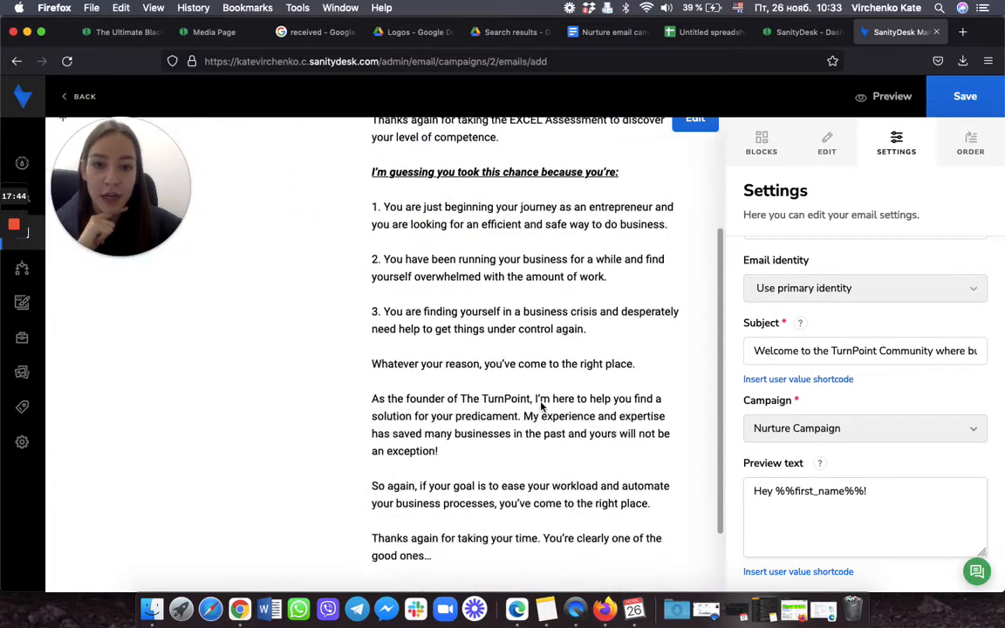
# Step: Review the Nurture Campaign welcome email, then save Email #1
pyautogui.scroll(5, 543, 409)
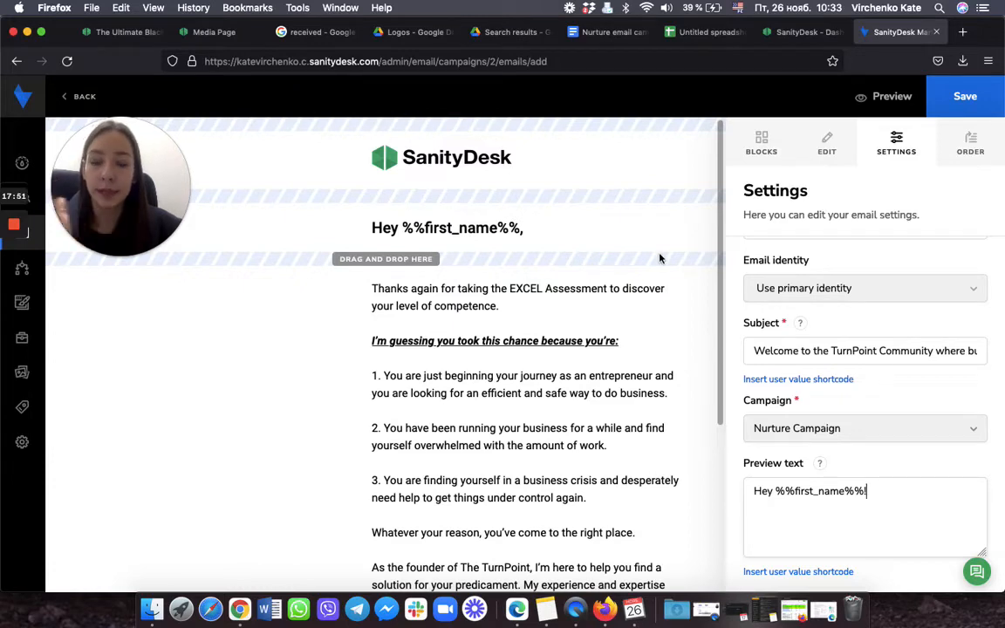
pyautogui.scroll(-5, 658, 337)
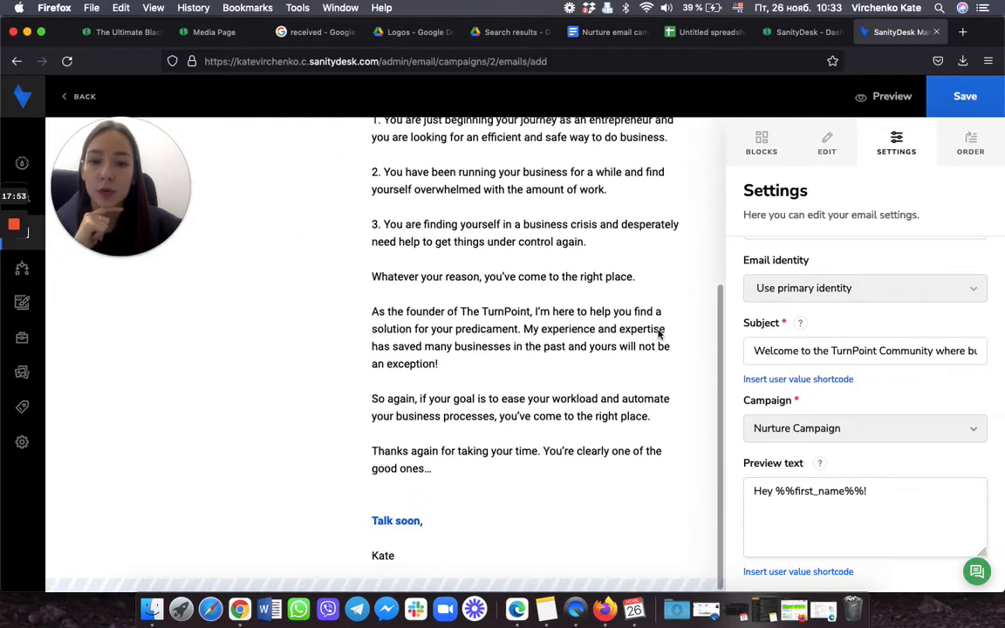
pyautogui.scroll(2, 657, 336)
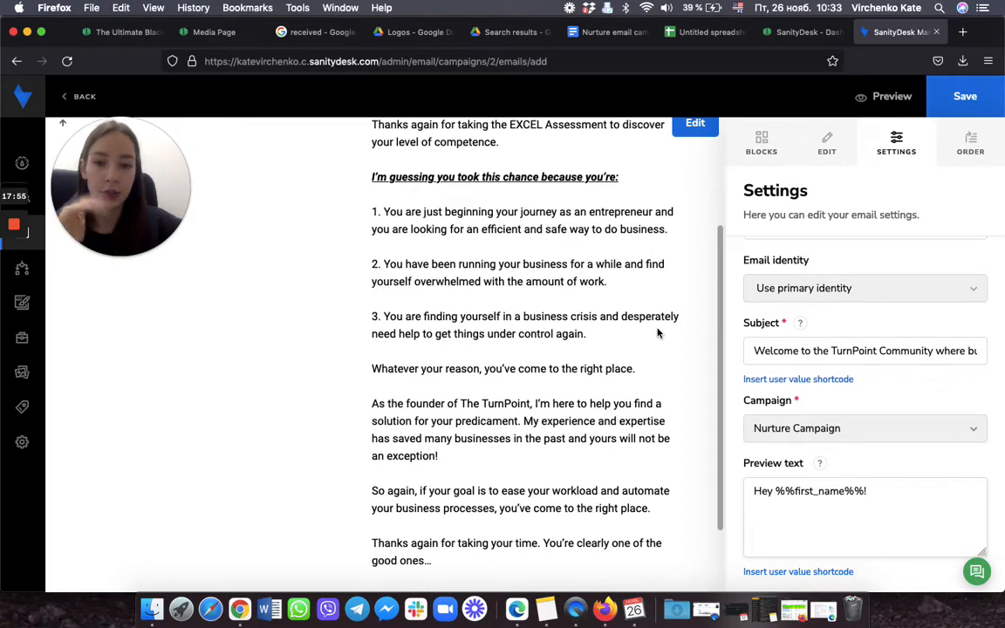
pyautogui.scroll(-2, 658, 333)
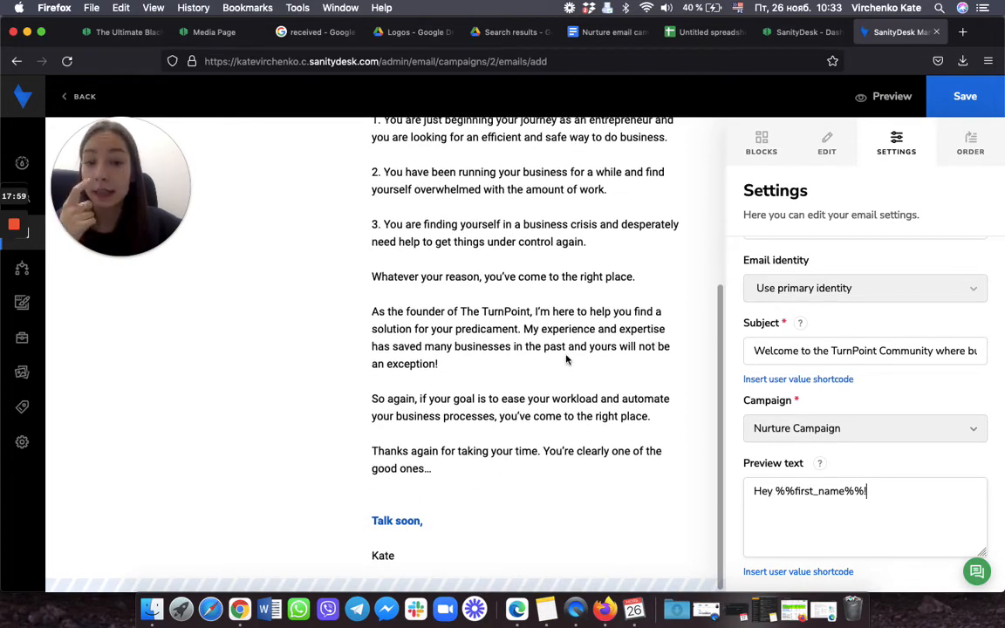
pyautogui.scroll(5, 565, 359)
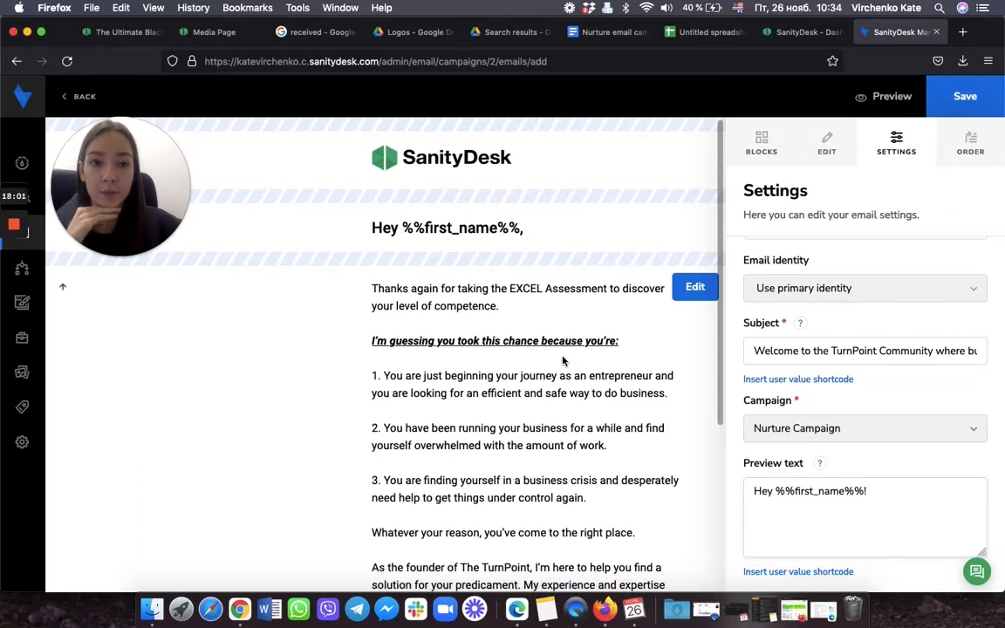
pyautogui.click(980, 104)
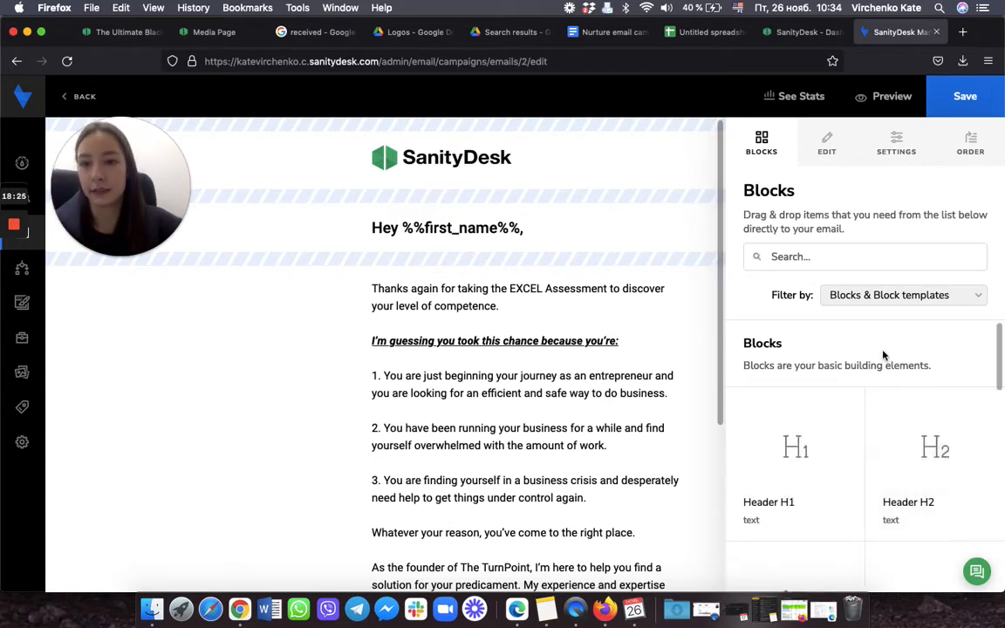
# Step: Leave the email editor, confirming with OK, and return to the Nurture Campaign emails list
pyautogui.click(76, 100)
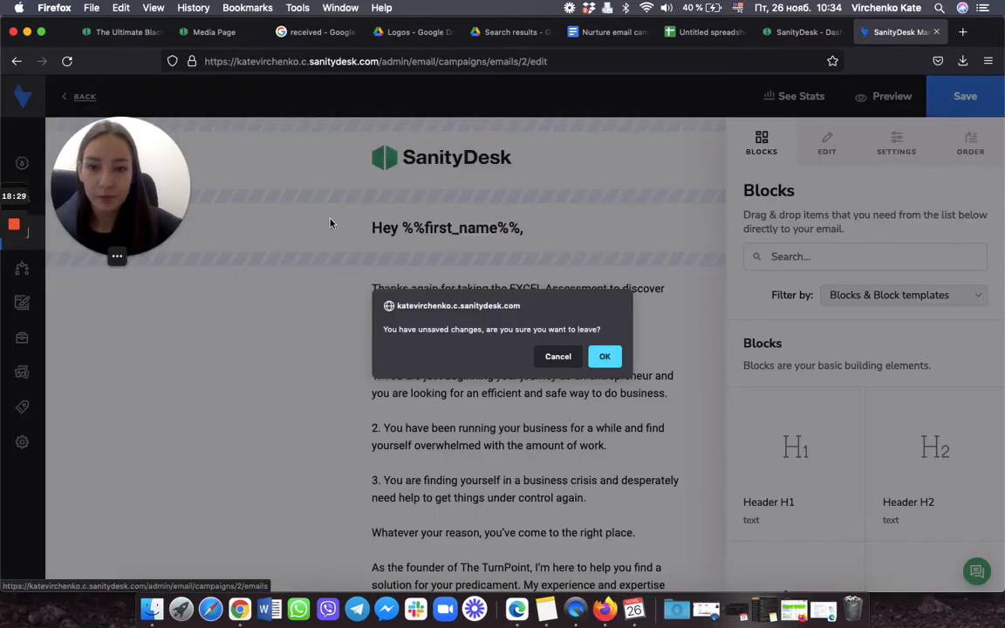
pyautogui.click(601, 356)
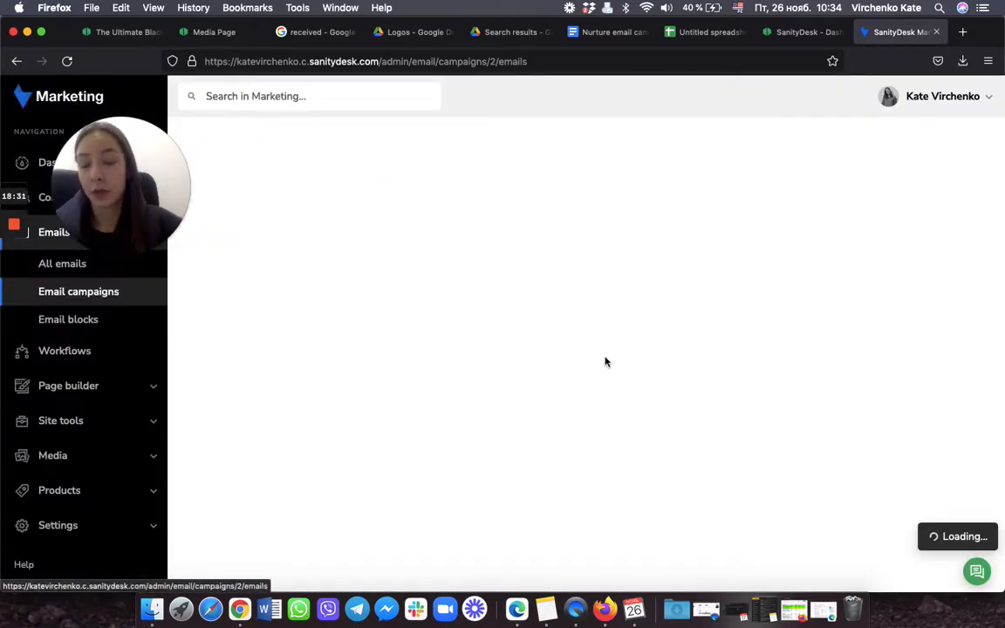
pyautogui.moveTo(141, 141); pyautogui.dragTo(973, 432)
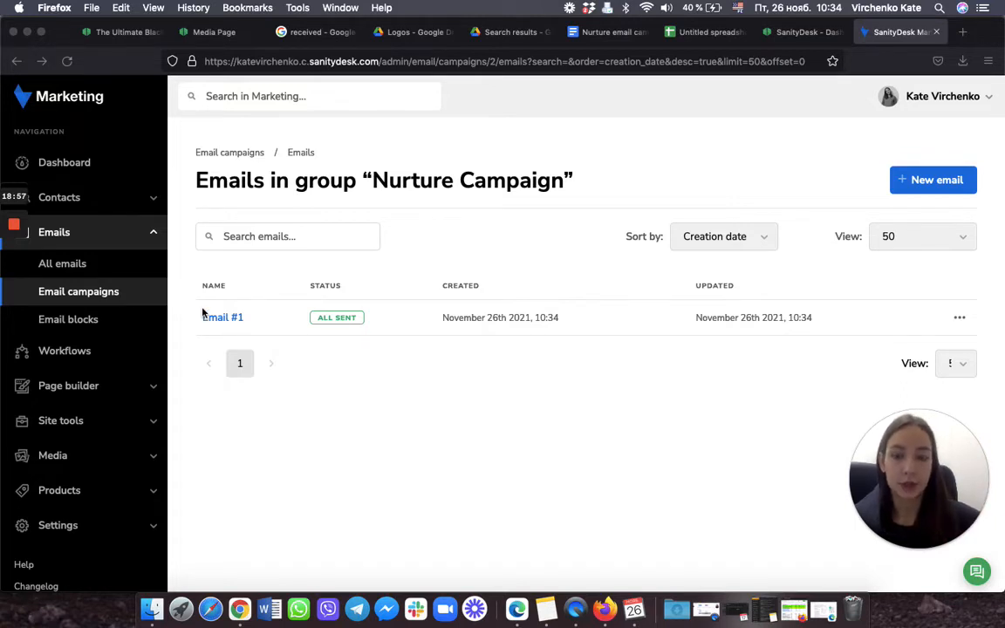
pyautogui.moveTo(11, 278)
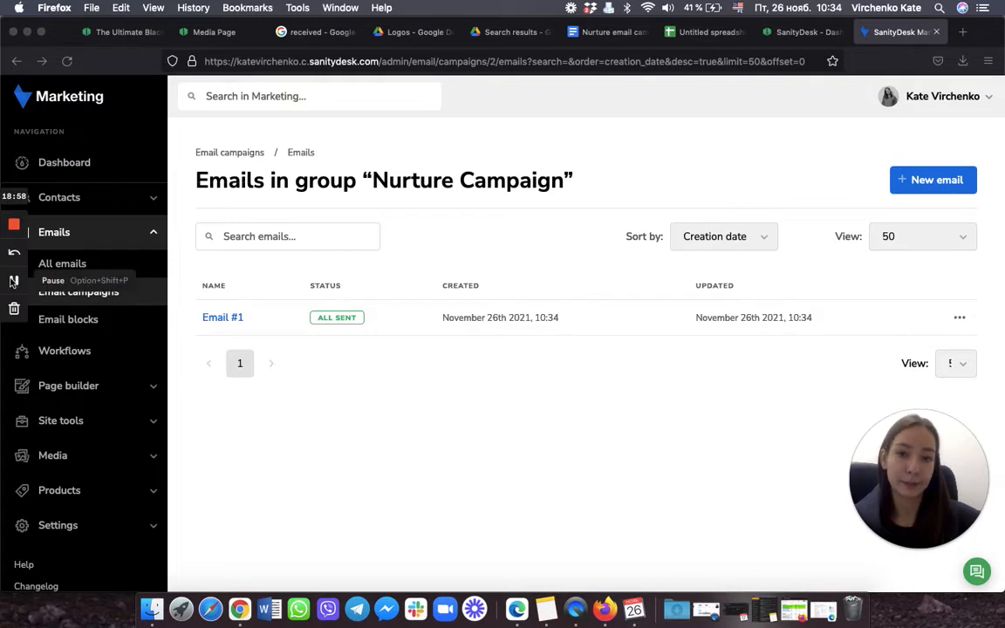
pyautogui.click(13, 281)
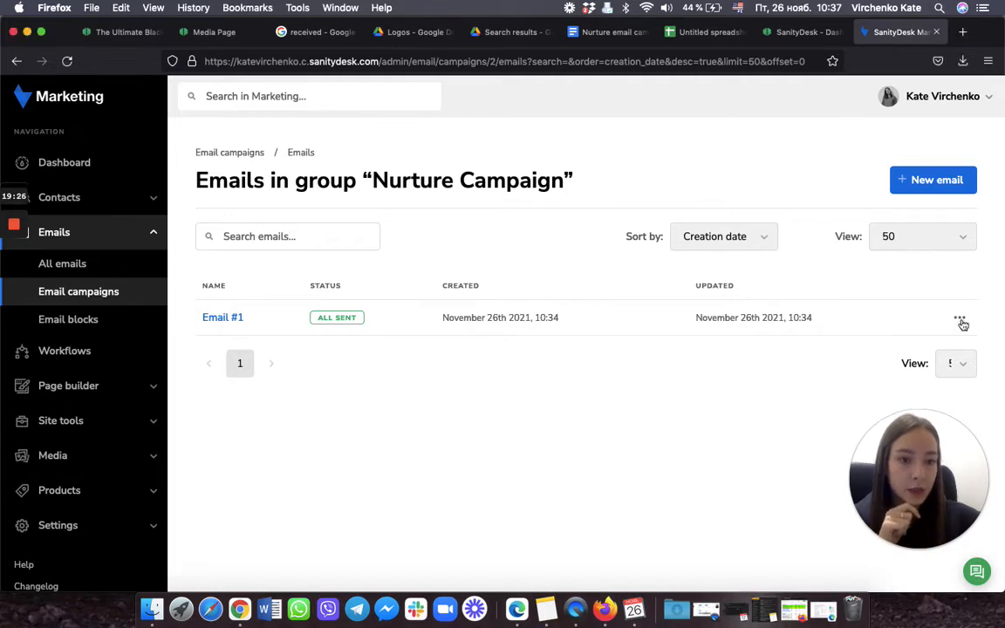
# Step: Schedule Email #1 to the Nurture Campaign list for November 26, 2021 at 1:00 PM
pyautogui.click(961, 322)
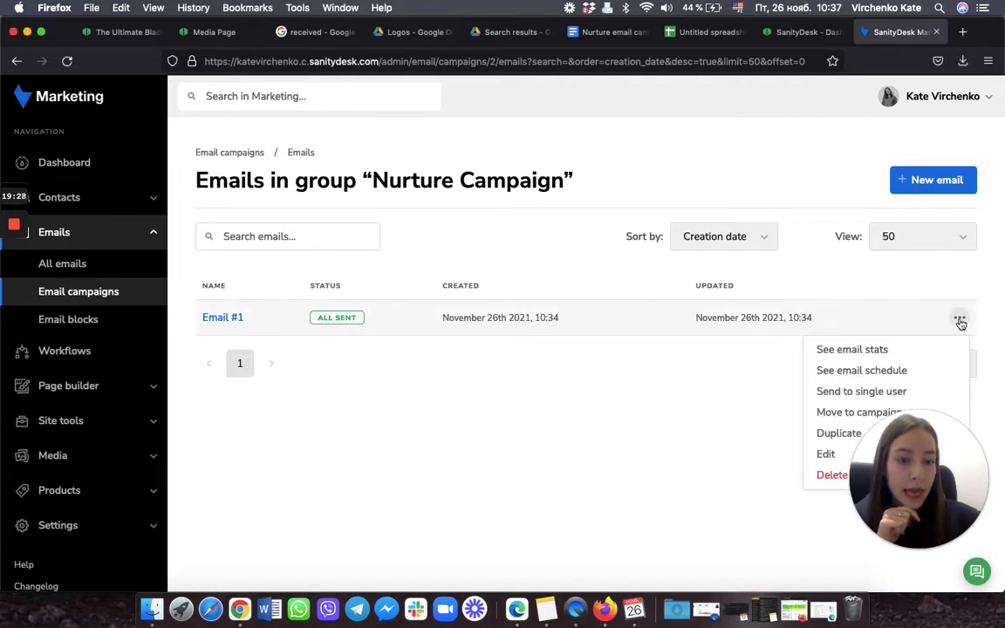
pyautogui.click(915, 373)
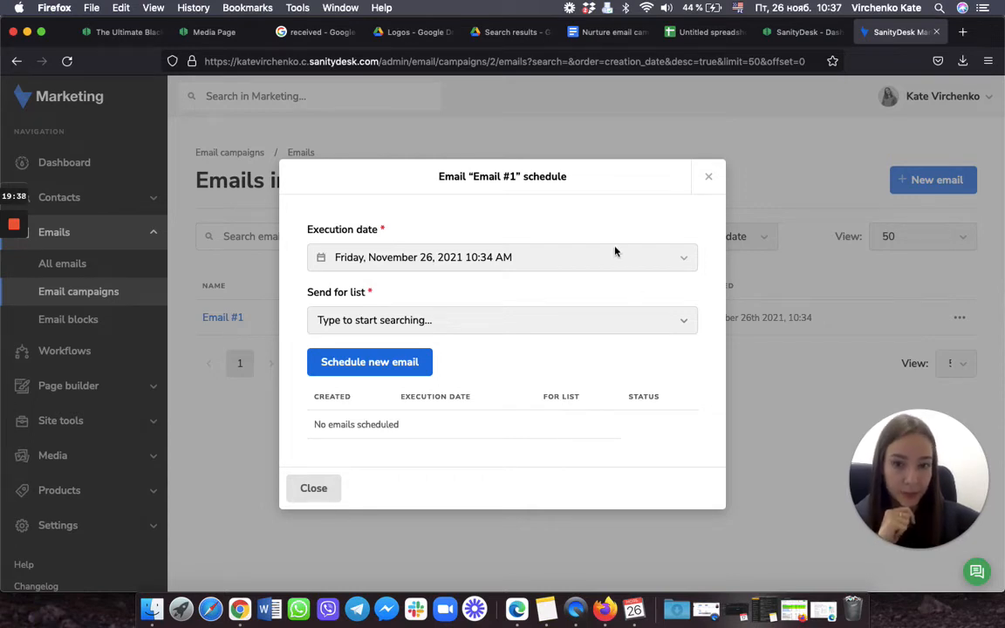
pyautogui.click(635, 265)
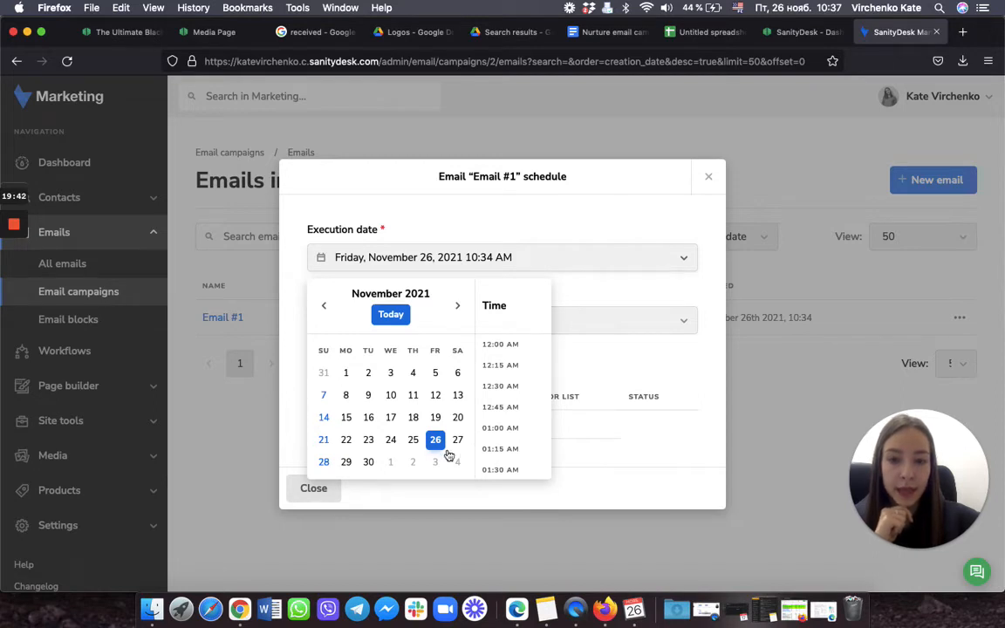
pyautogui.scroll(-2, 509, 418)
pyautogui.scroll(-15, 509, 417)
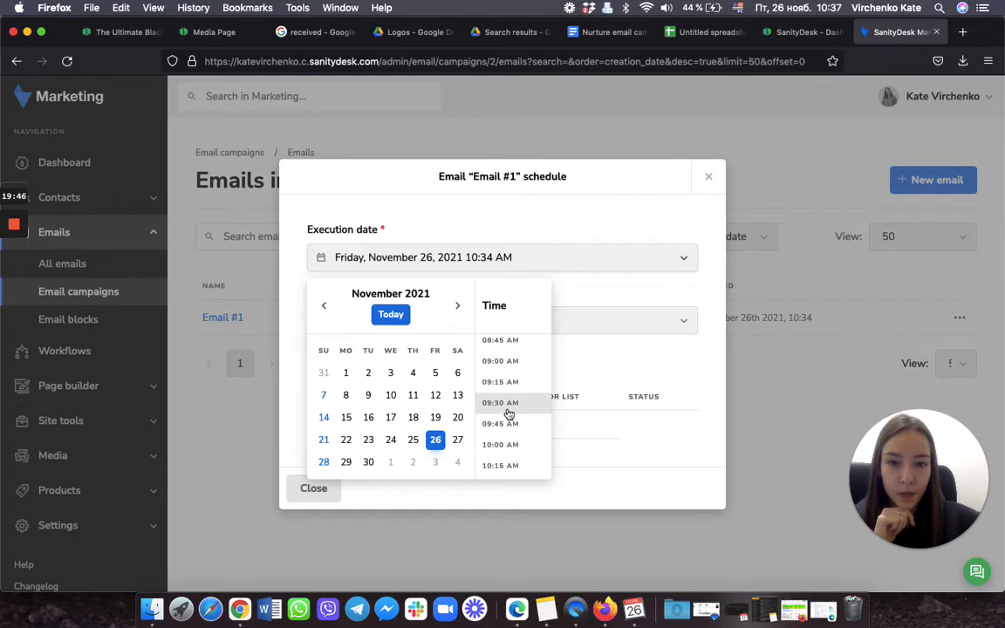
pyautogui.scroll(-6, 508, 415)
pyautogui.scroll(-3, 509, 410)
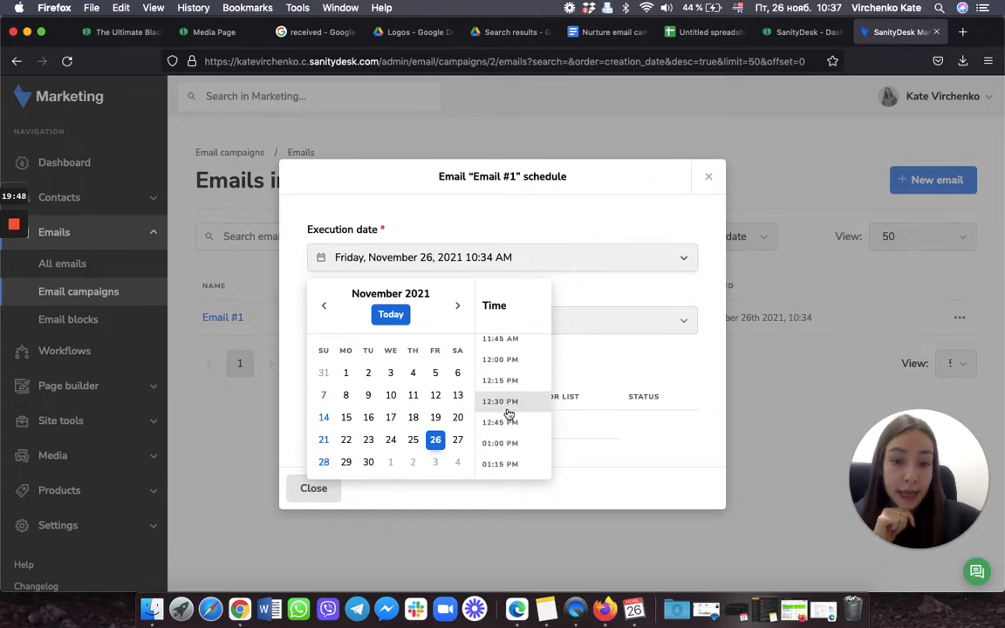
pyautogui.click(508, 375)
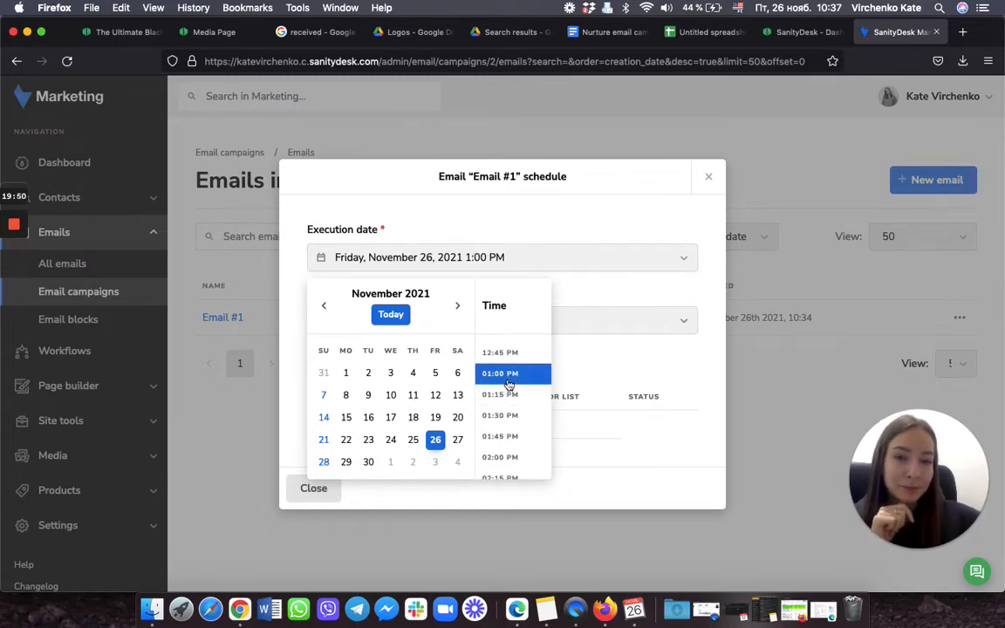
pyautogui.click(612, 369)
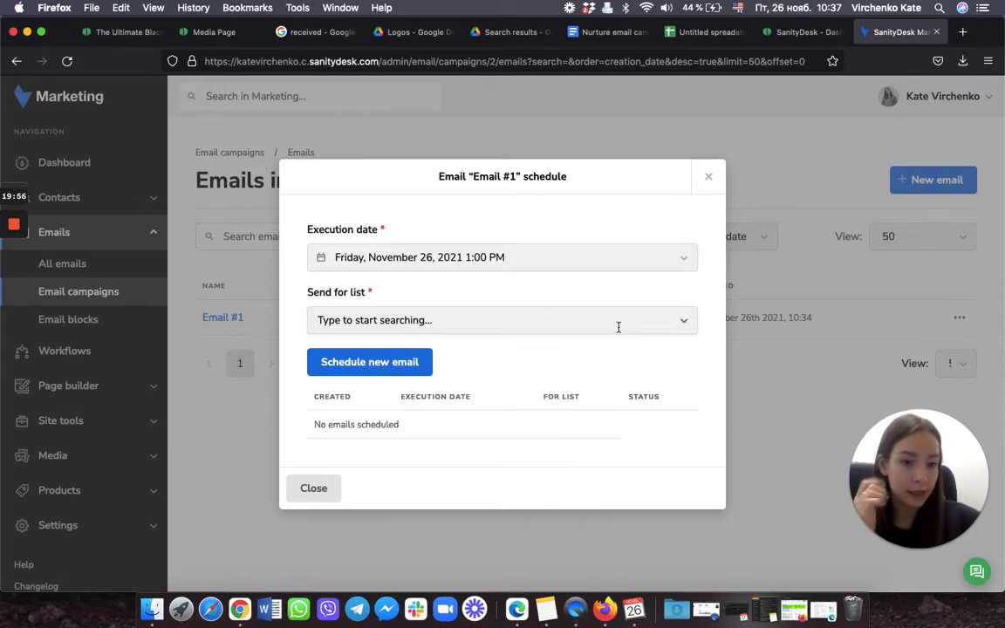
pyautogui.click(618, 327)
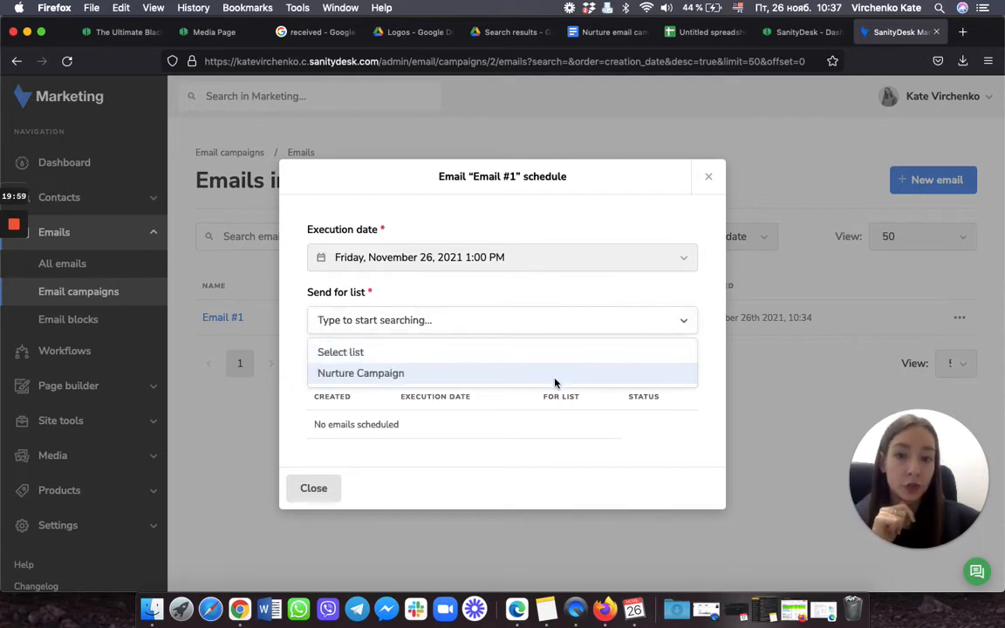
pyautogui.click(424, 377)
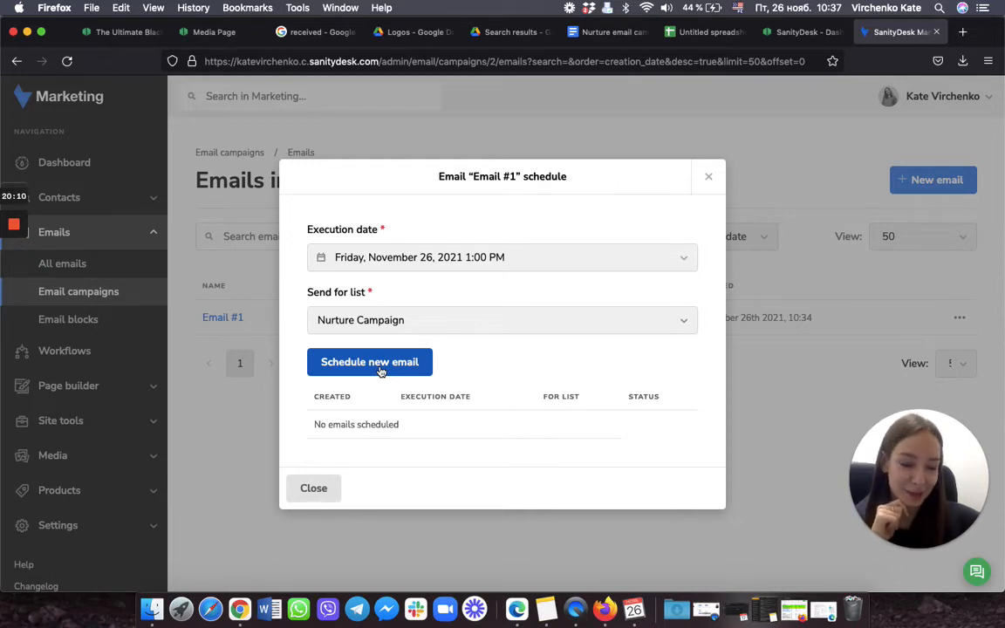
pyautogui.click(382, 372)
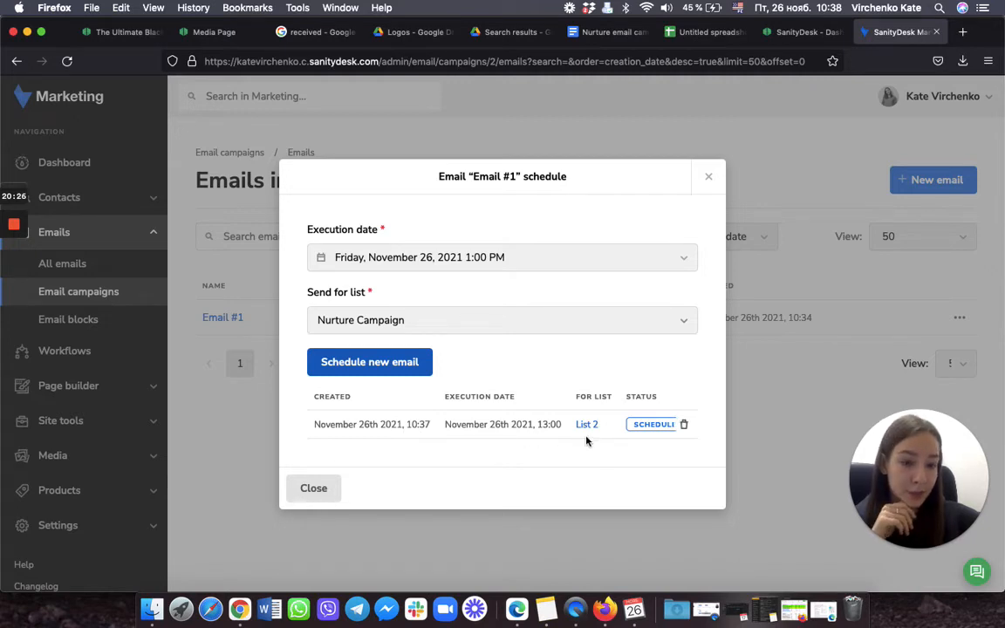
# Step: Close the Email #1 schedule dialog to return to the Nurture Campaign emails
pyautogui.click(314, 490)
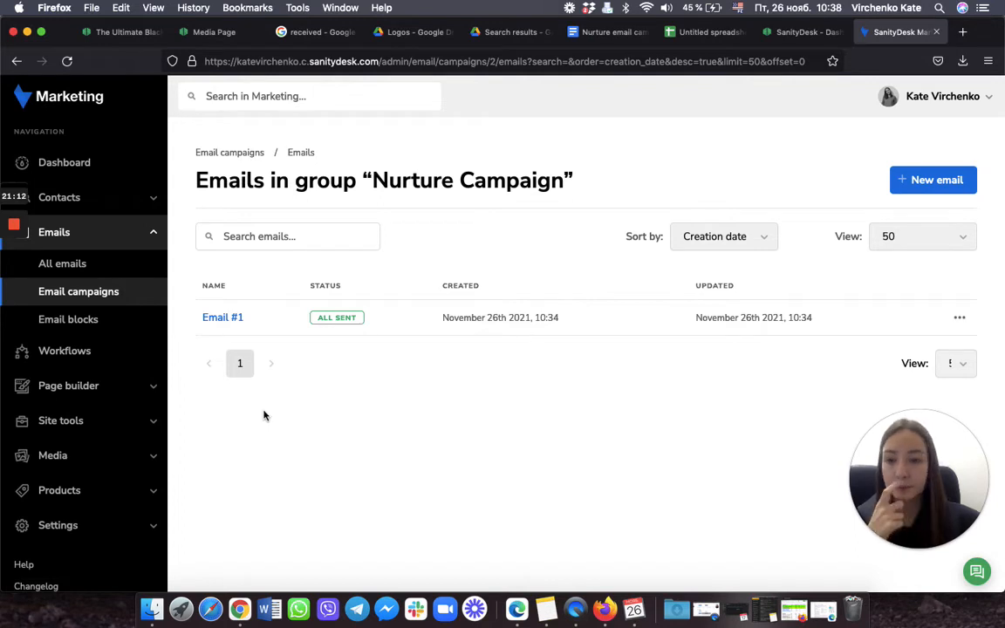
pyautogui.click(58, 354)
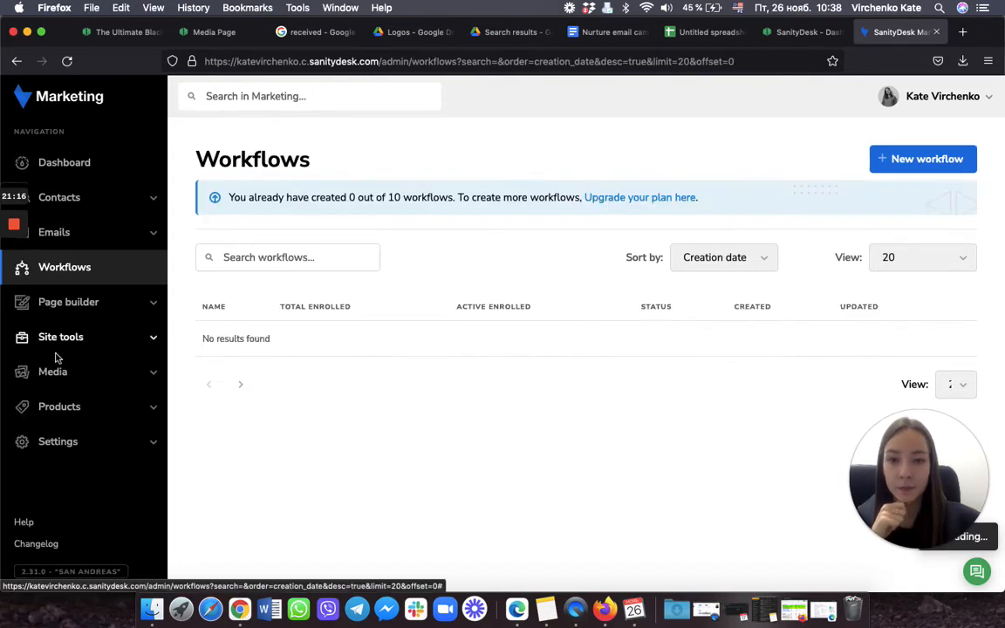
pyautogui.click(914, 164)
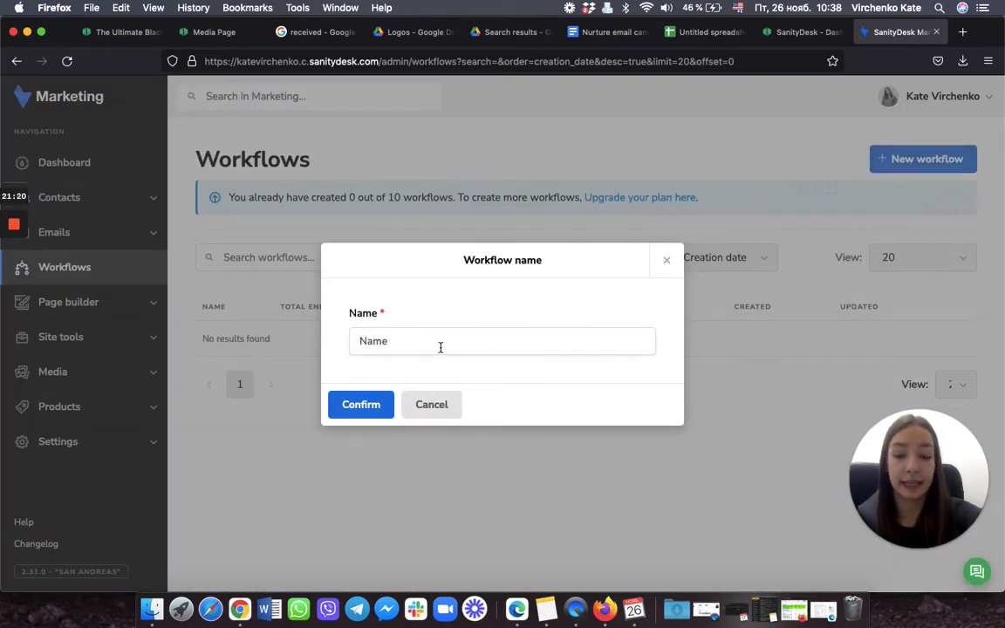
pyautogui.write('Test')
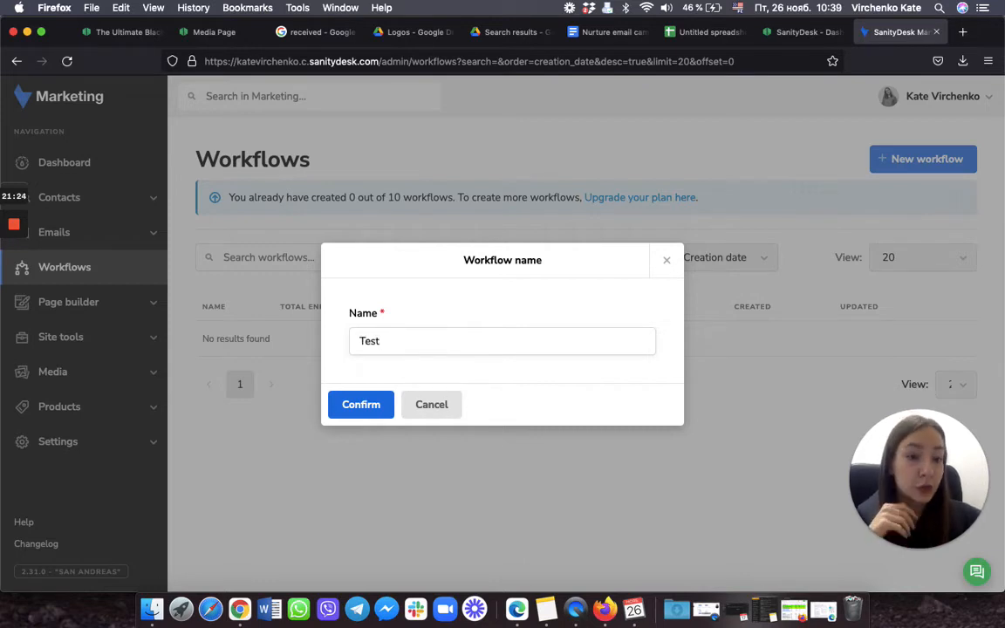
pyautogui.click(361, 405)
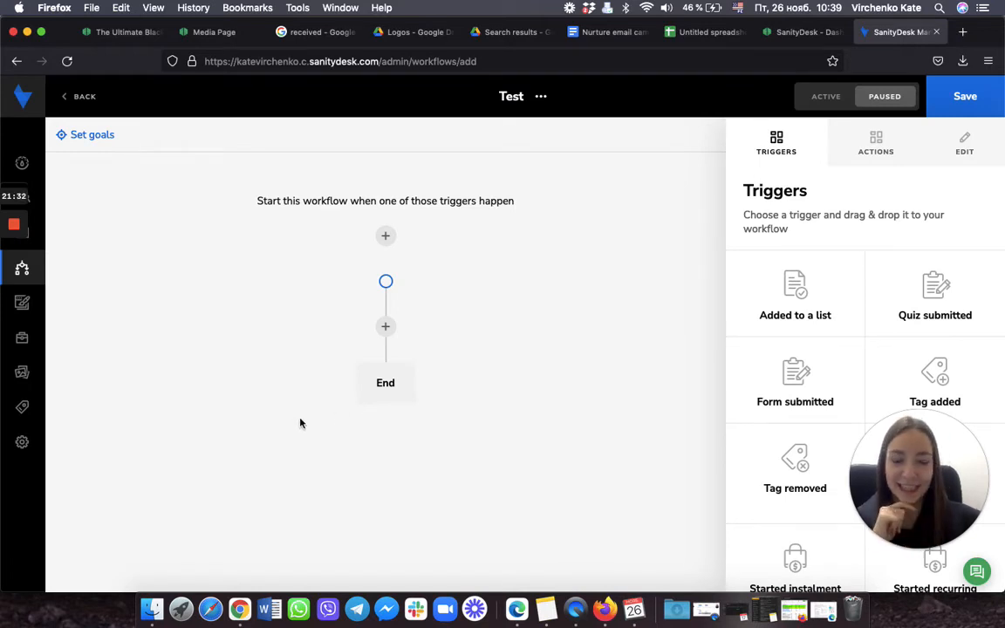
pyautogui.scroll(-1, 812, 385)
pyautogui.scroll(1, 813, 387)
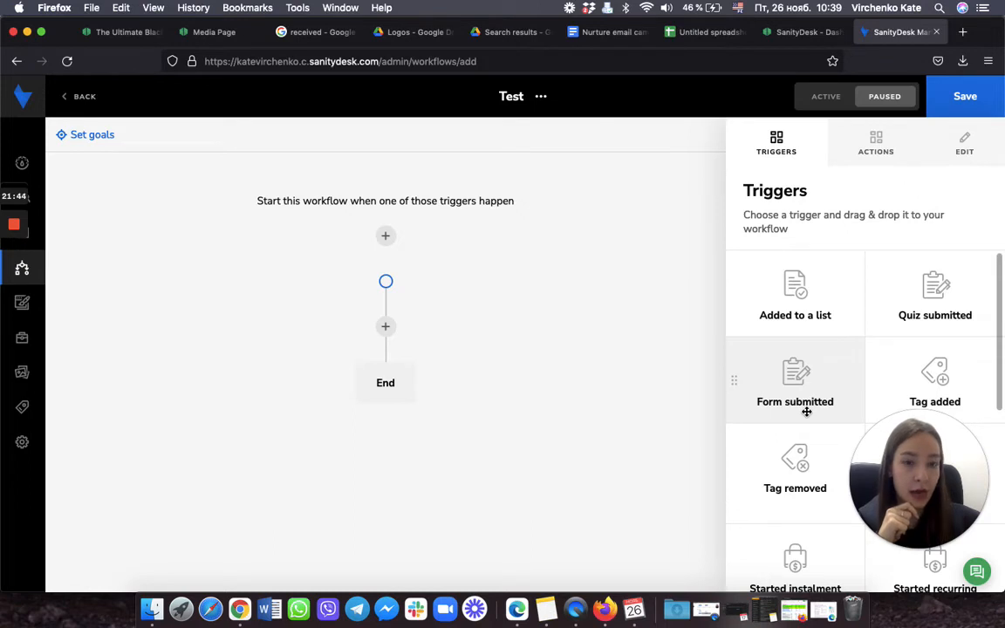
pyautogui.scroll(-1, 807, 412)
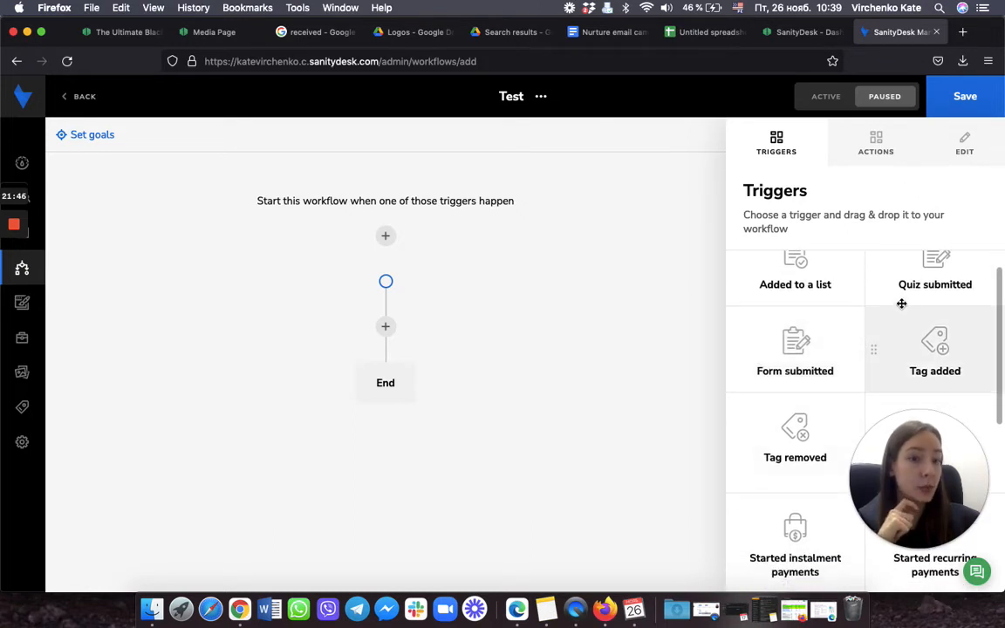
pyautogui.scroll(-3, 808, 361)
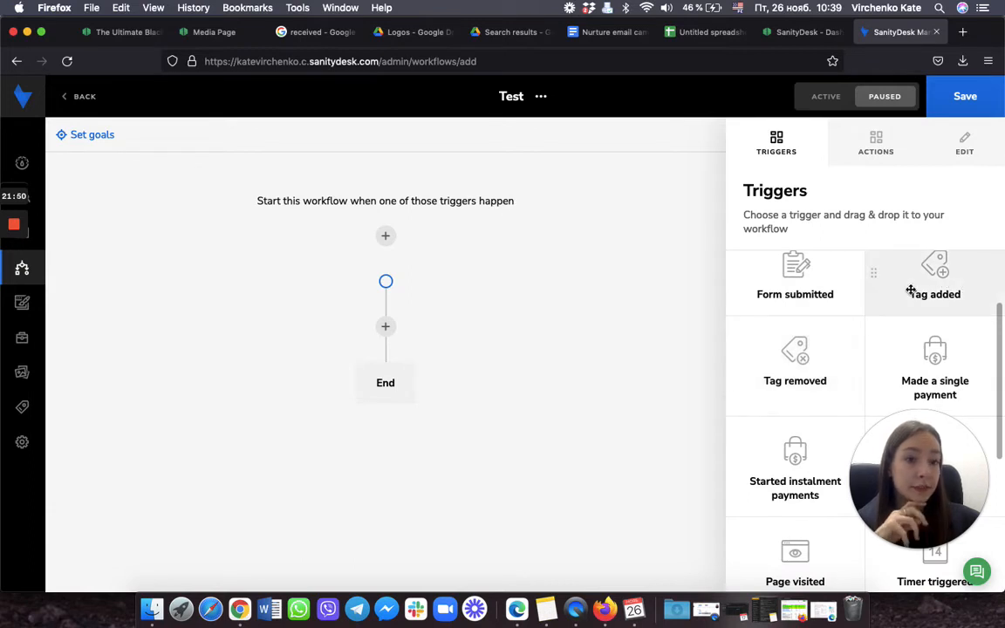
pyautogui.scroll(-6, 840, 356)
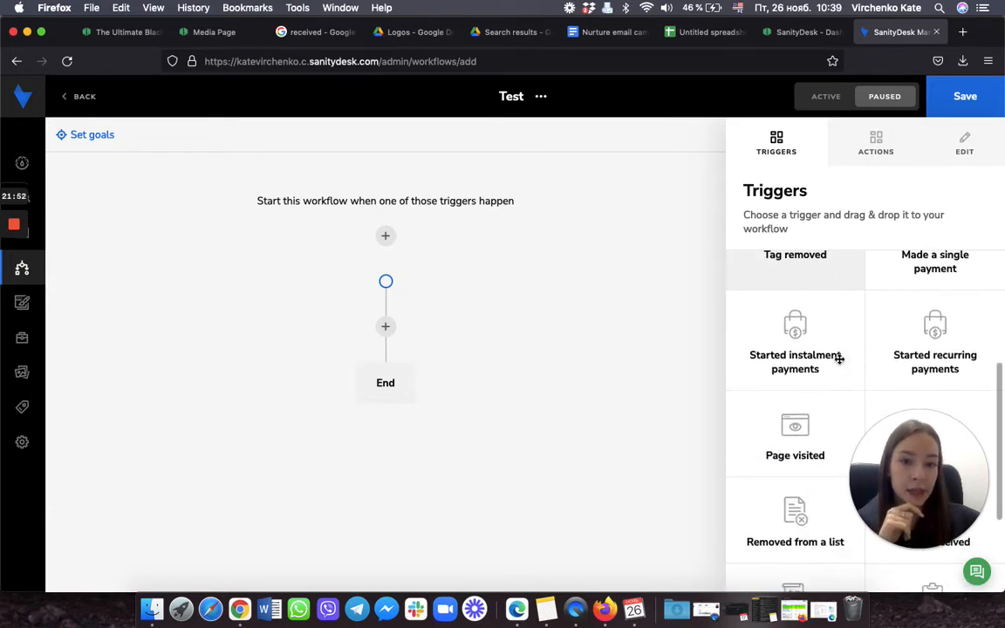
pyautogui.scroll(-2, 839, 360)
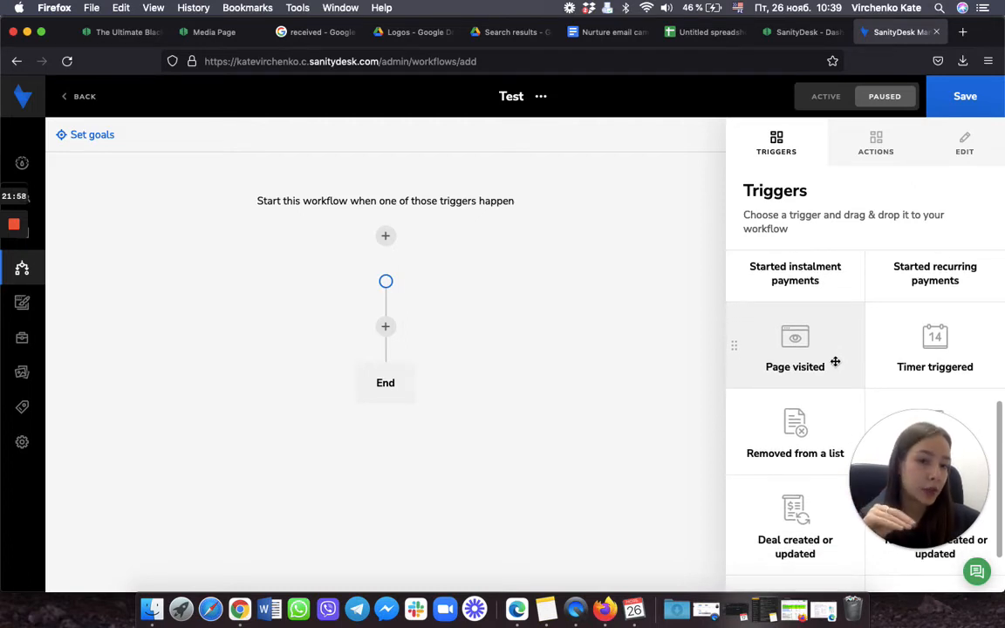
pyautogui.scroll(-3, 836, 359)
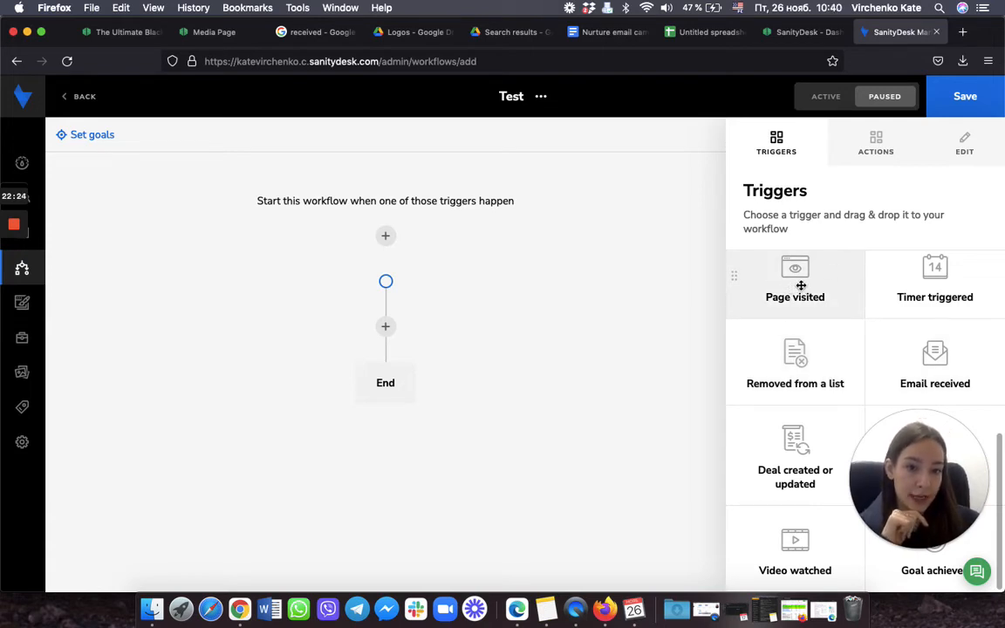
# Step: Start the Test workflow with a Page visited trigger matching URI is equal to '/'
pyautogui.moveTo(805, 287); pyautogui.dragTo(386, 245)
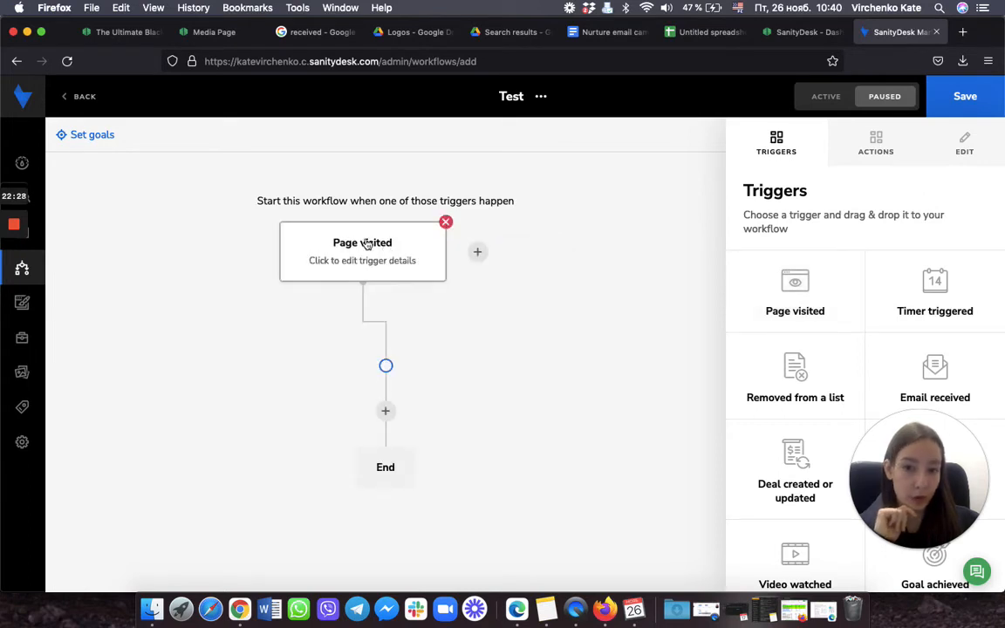
pyautogui.click(367, 259)
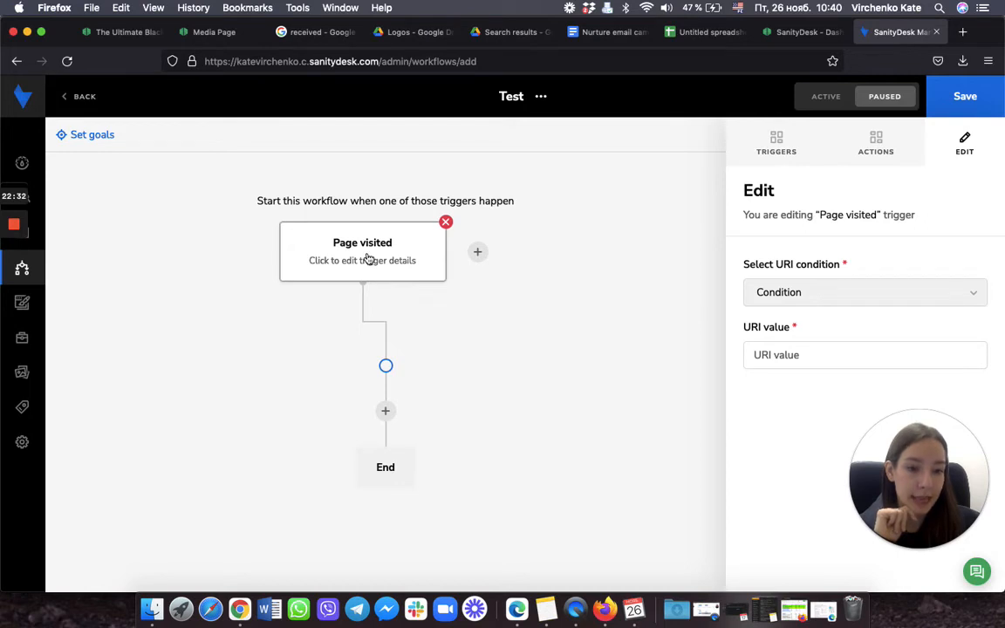
pyautogui.click(857, 294)
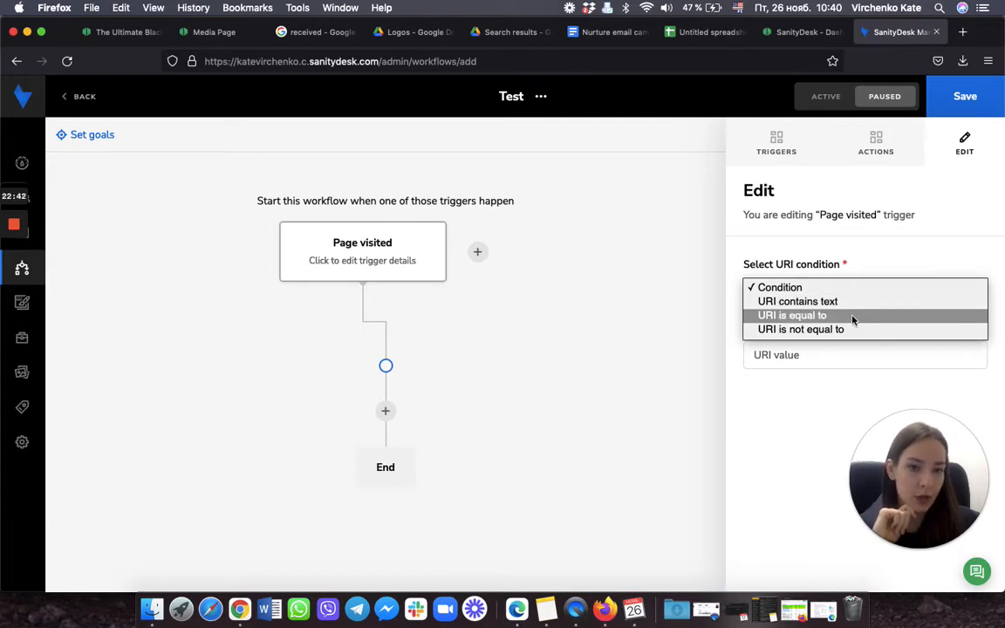
pyautogui.click(854, 320)
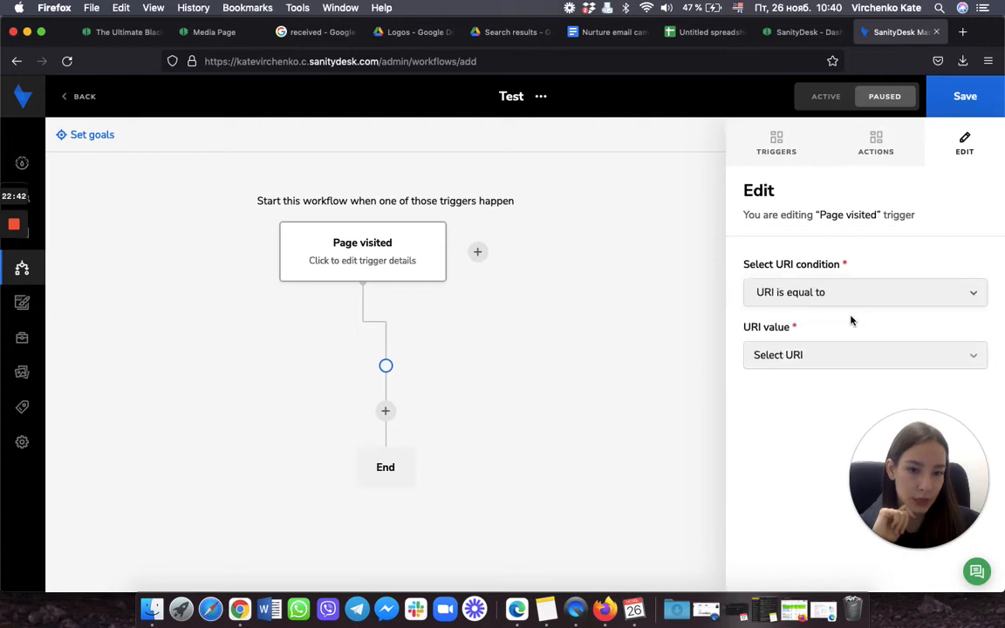
pyautogui.click(837, 360)
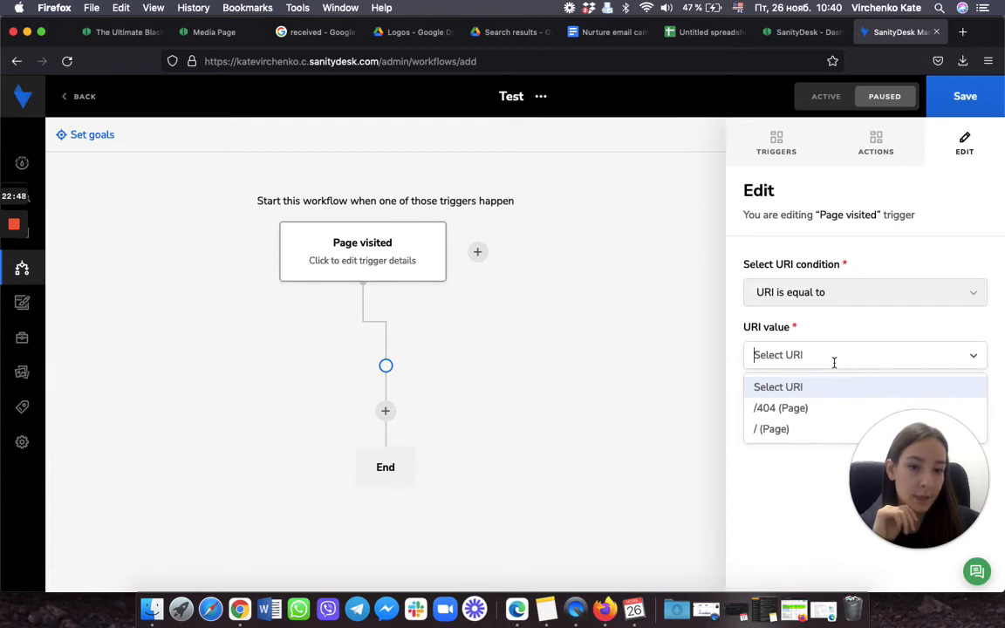
pyautogui.click(803, 432)
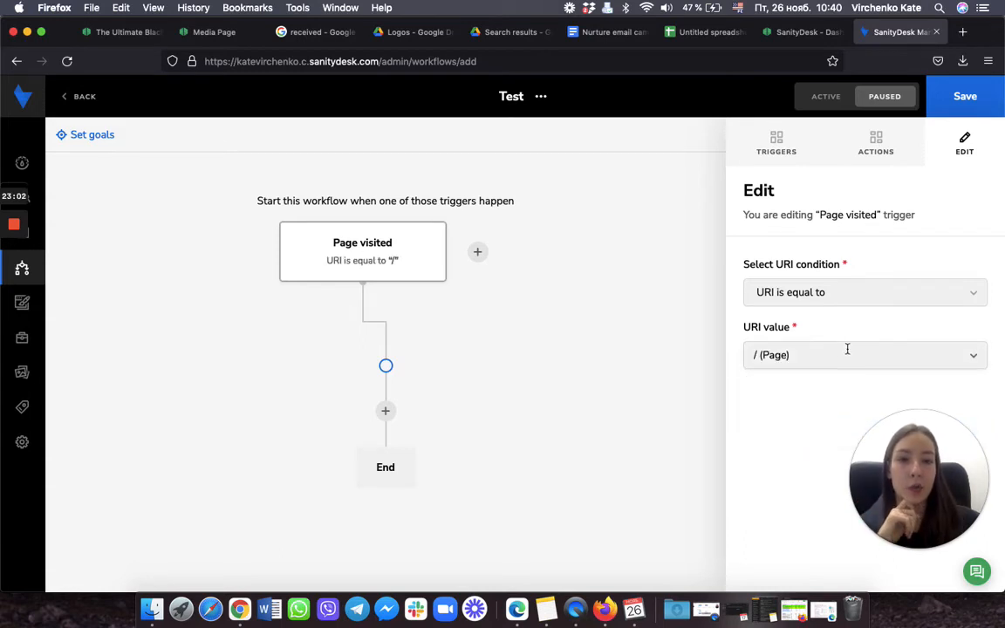
# Step: Add a Send email step after the Page visited trigger that sends Email #1
pyautogui.click(877, 147)
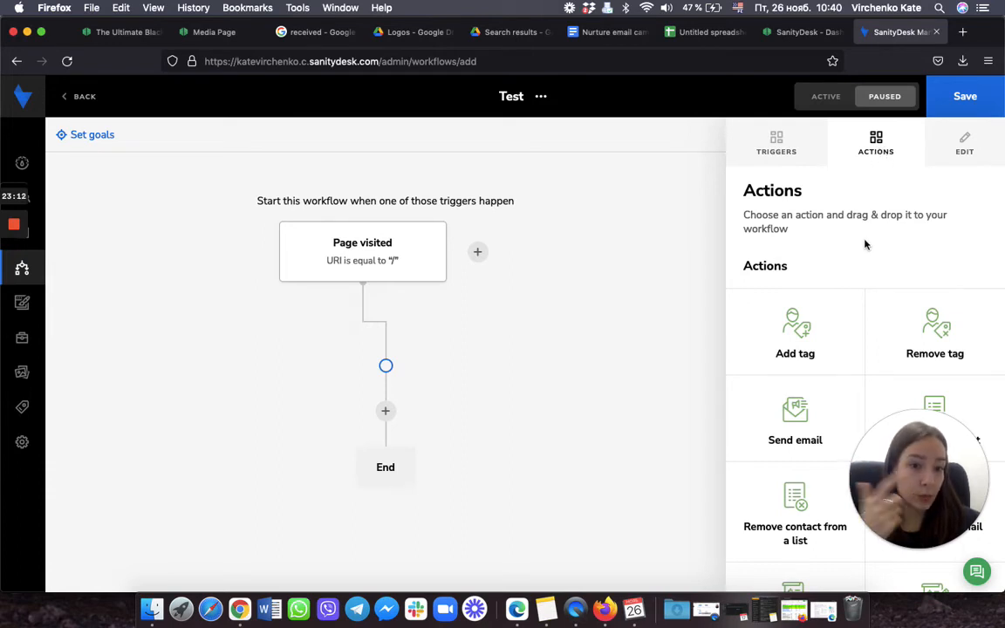
pyautogui.moveTo(799, 411); pyautogui.dragTo(387, 416)
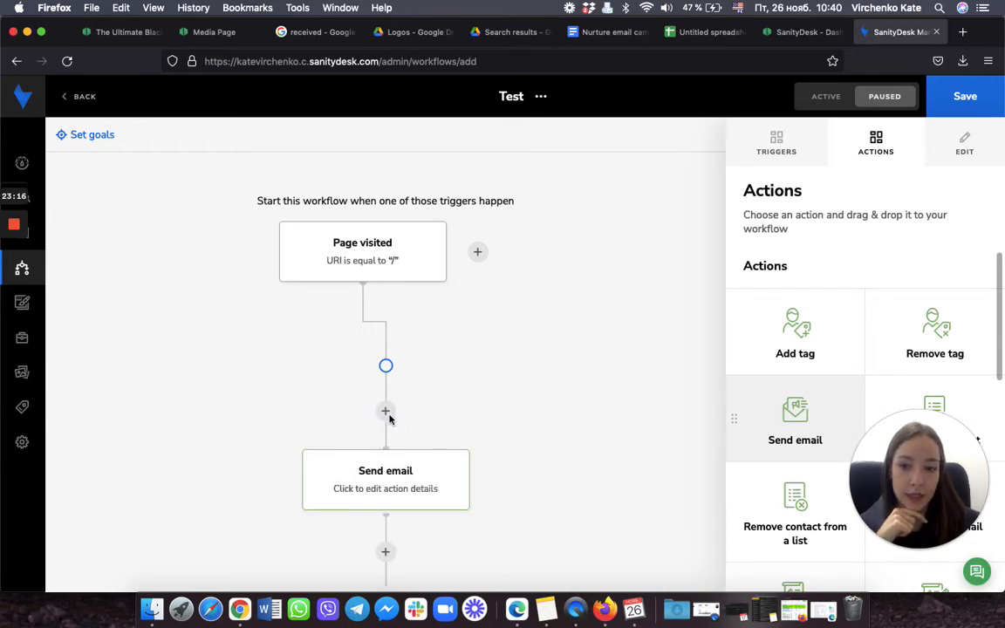
pyautogui.click(381, 486)
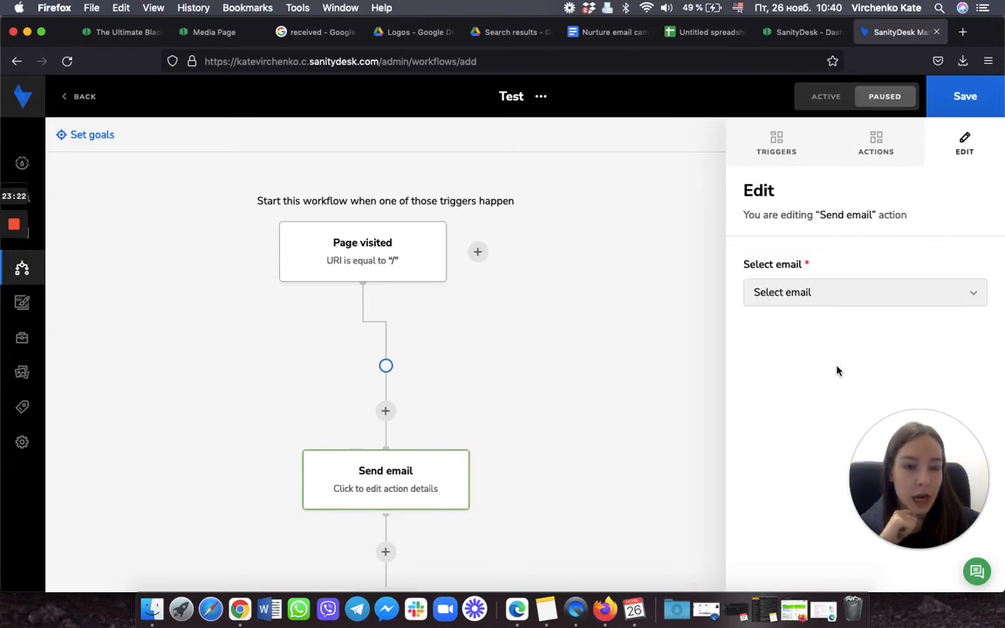
pyautogui.click(904, 297)
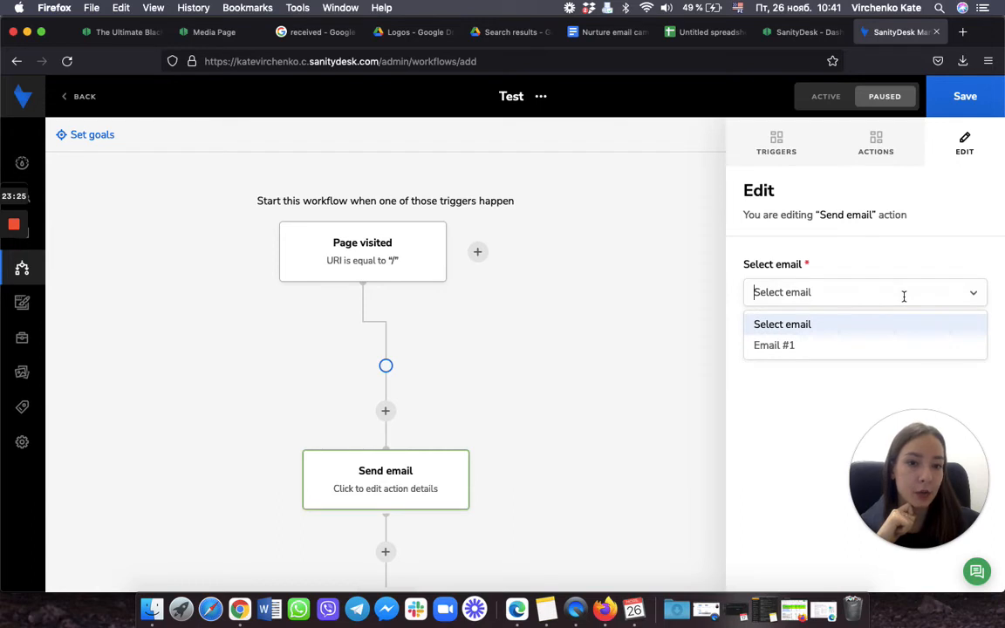
pyautogui.click(801, 346)
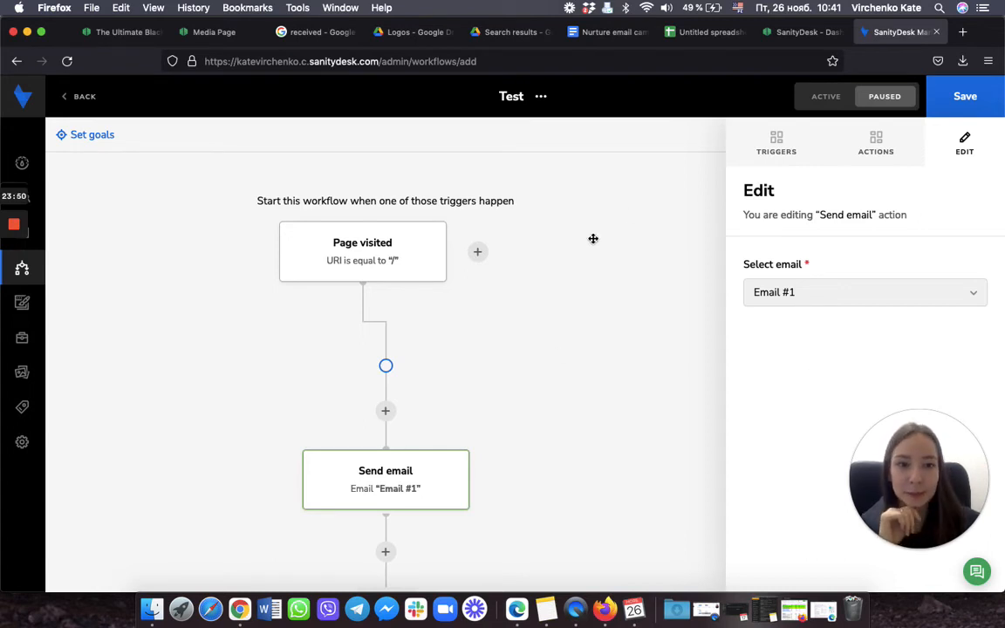
pyautogui.click(860, 153)
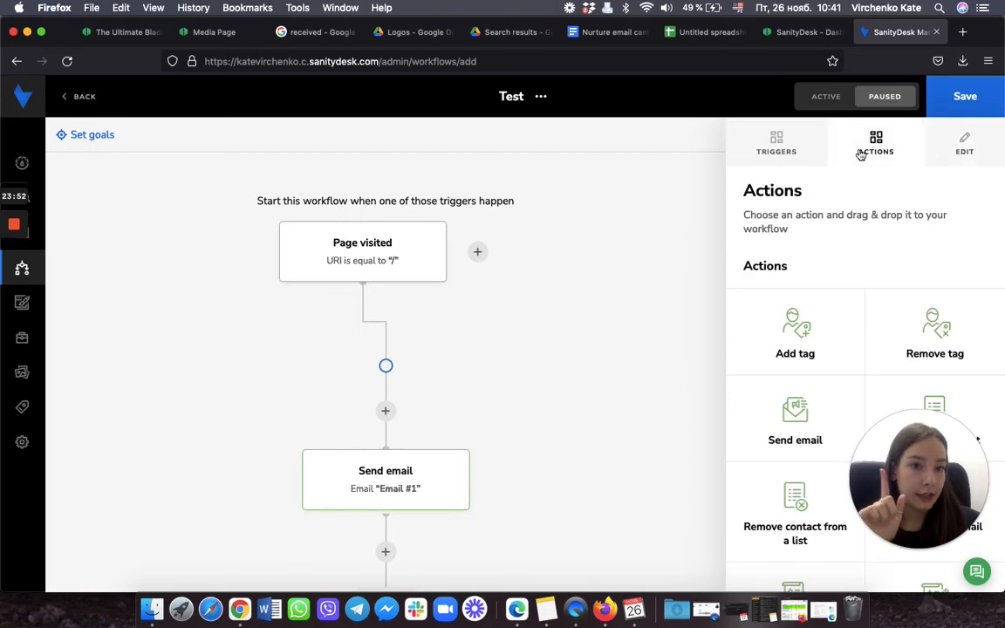
# Step: Insert a Time delay step between the trigger and the Email #1 step
pyautogui.scroll(-8, 808, 307)
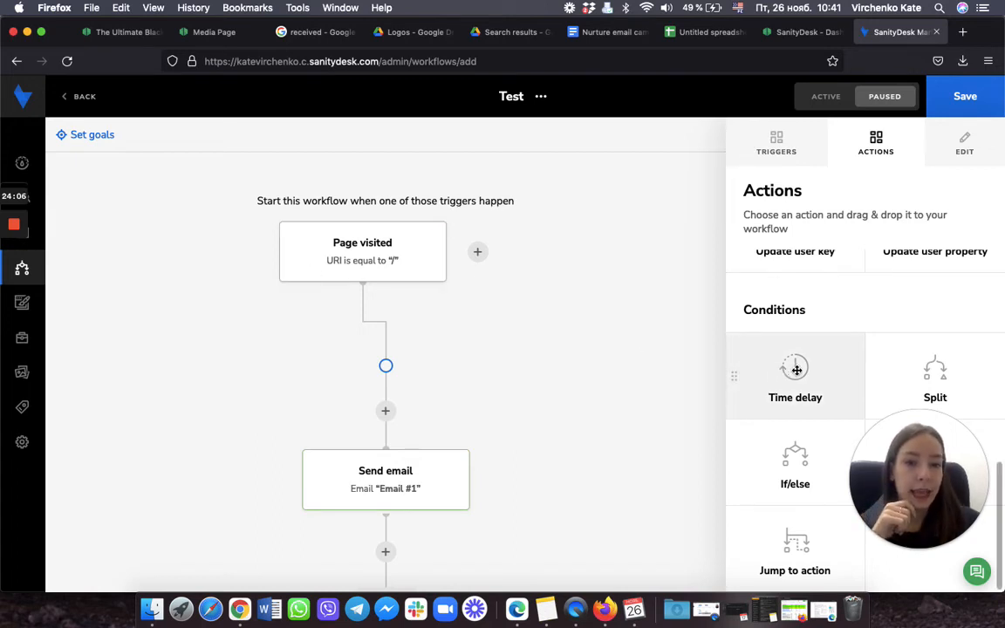
pyautogui.moveTo(790, 366); pyautogui.dragTo(387, 411)
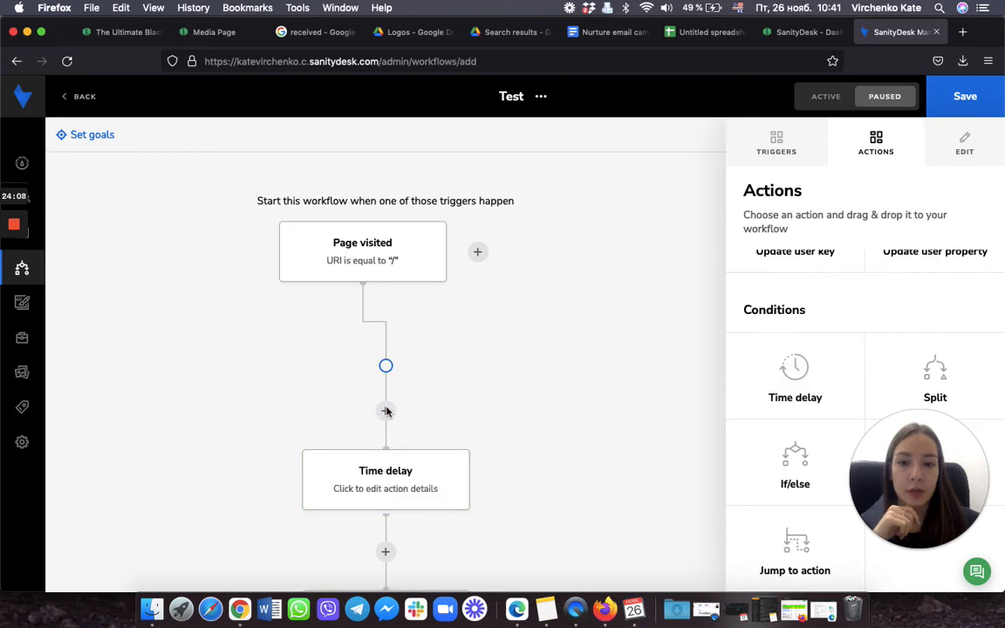
# Step: Change the Time delay's minutes value from 0 to 5
pyautogui.scroll(-2, 410, 392)
pyautogui.click(386, 324)
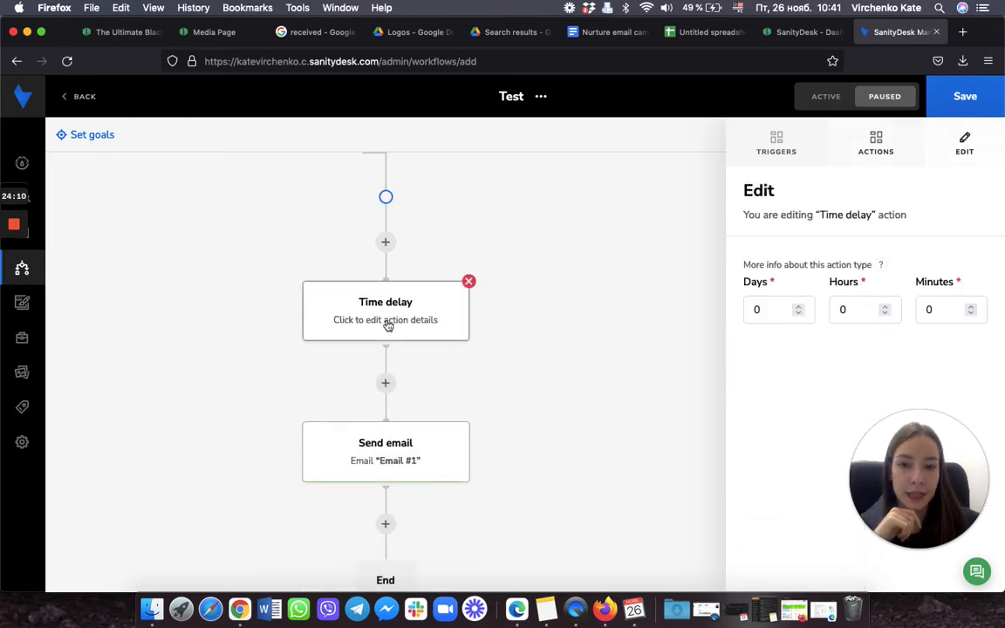
pyautogui.click(948, 310)
pyautogui.press('BackSpace')
pyautogui.write('5')
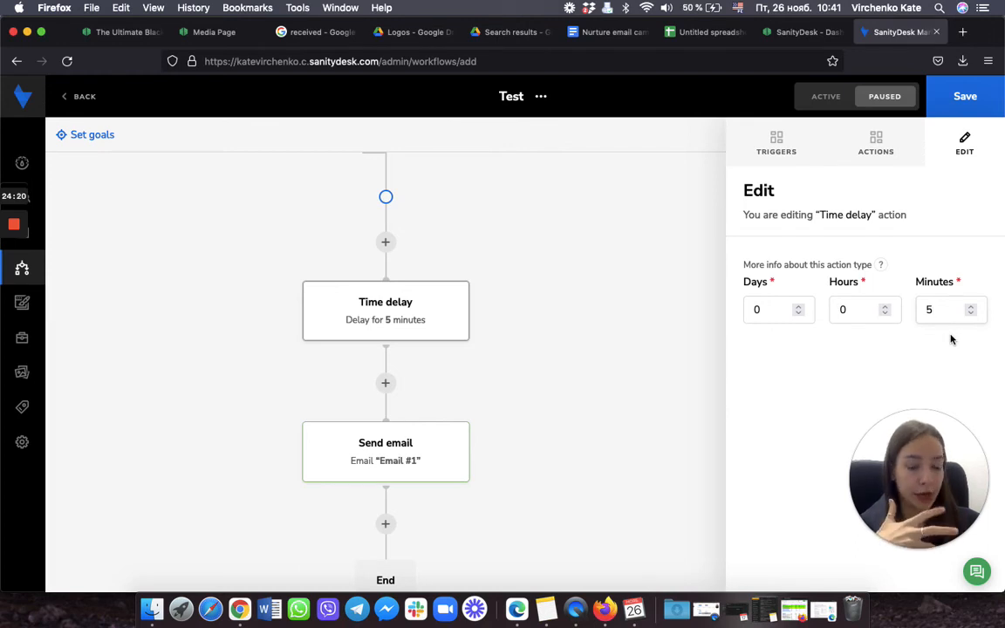
pyautogui.scroll(-2, 522, 334)
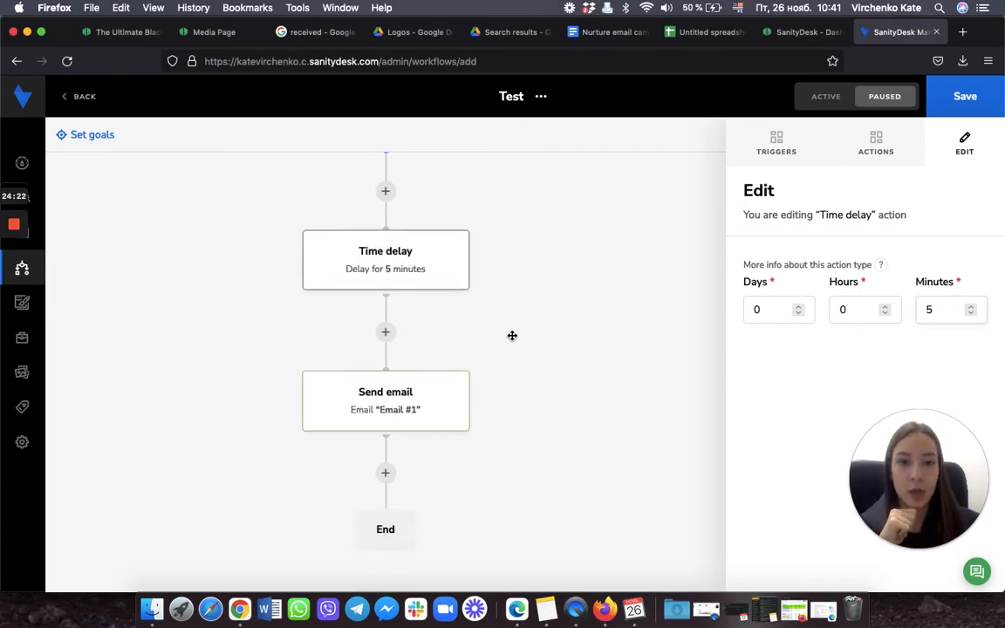
pyautogui.click(864, 152)
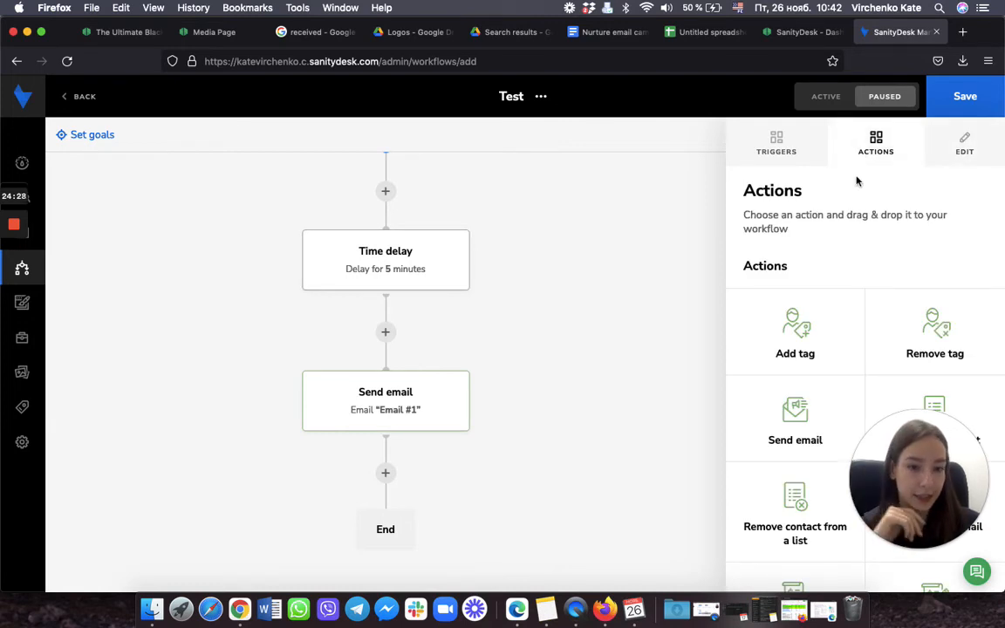
# Step: Place a Send internal email step between the Email #1 step and End
pyautogui.scroll(-3, 821, 312)
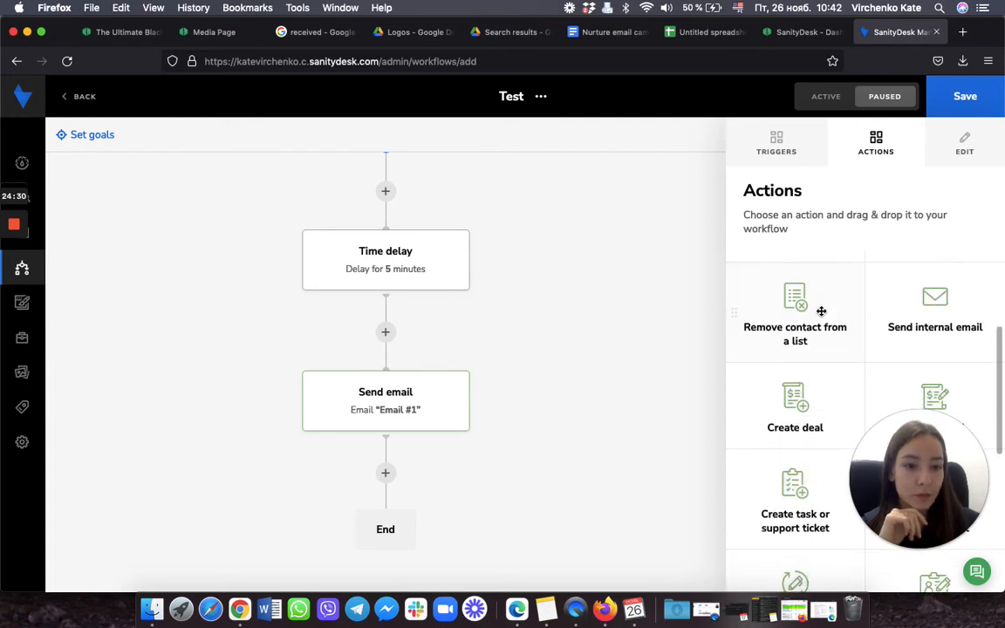
pyautogui.scroll(-1, 821, 312)
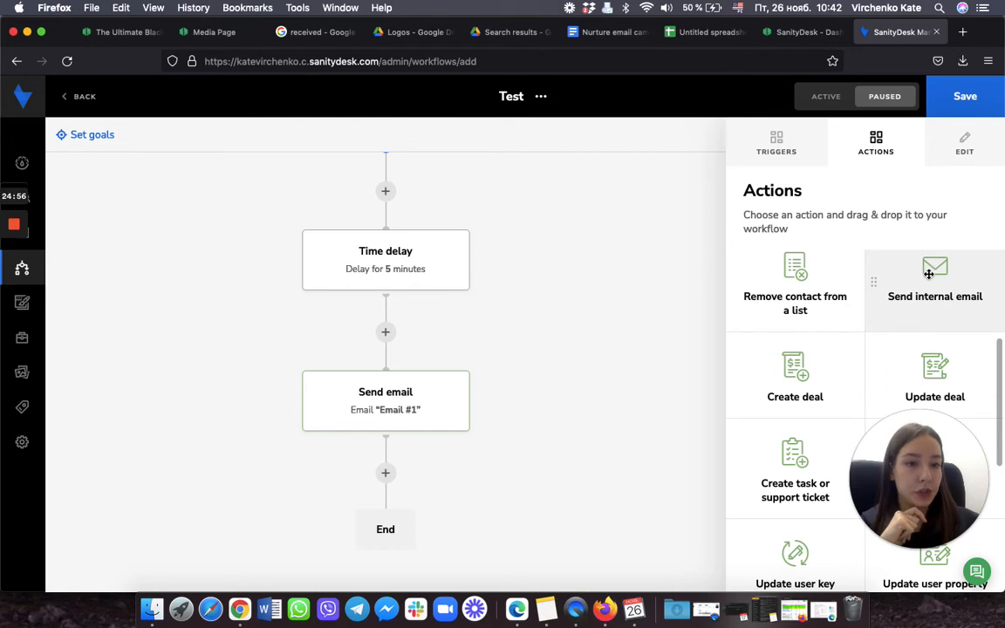
pyautogui.moveTo(927, 286); pyautogui.dragTo(390, 478)
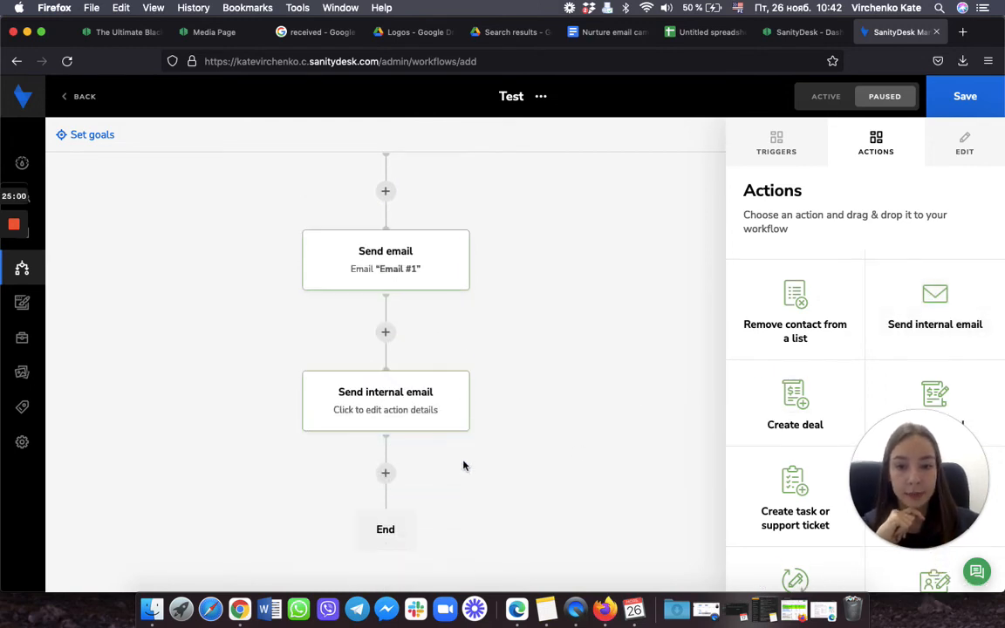
pyautogui.click(365, 415)
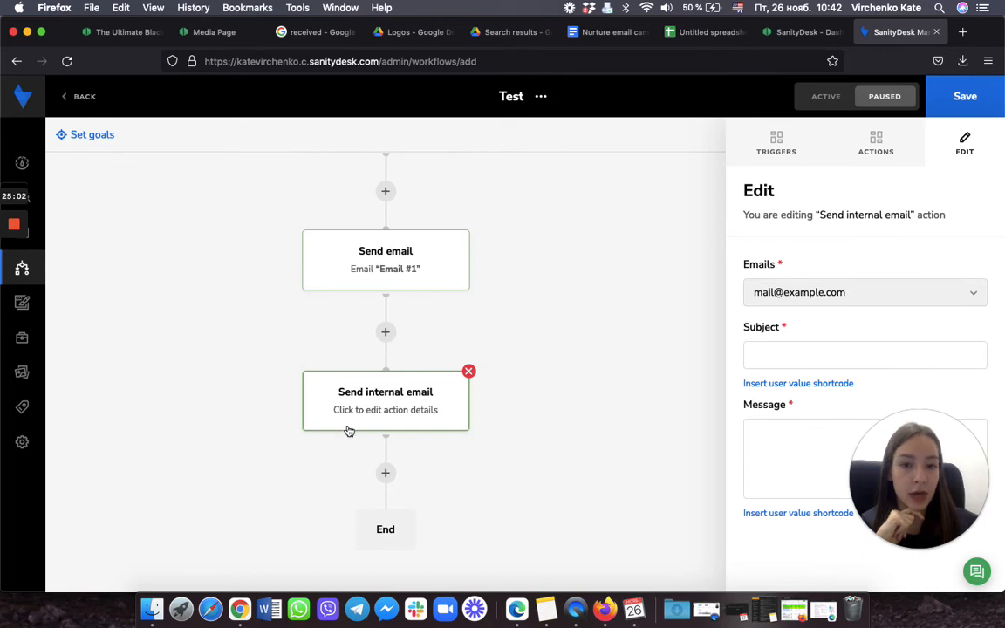
# Step: Add the internal recipient's e-mail address and set the subject to 'The First Email Recieved'
pyautogui.click(899, 292)
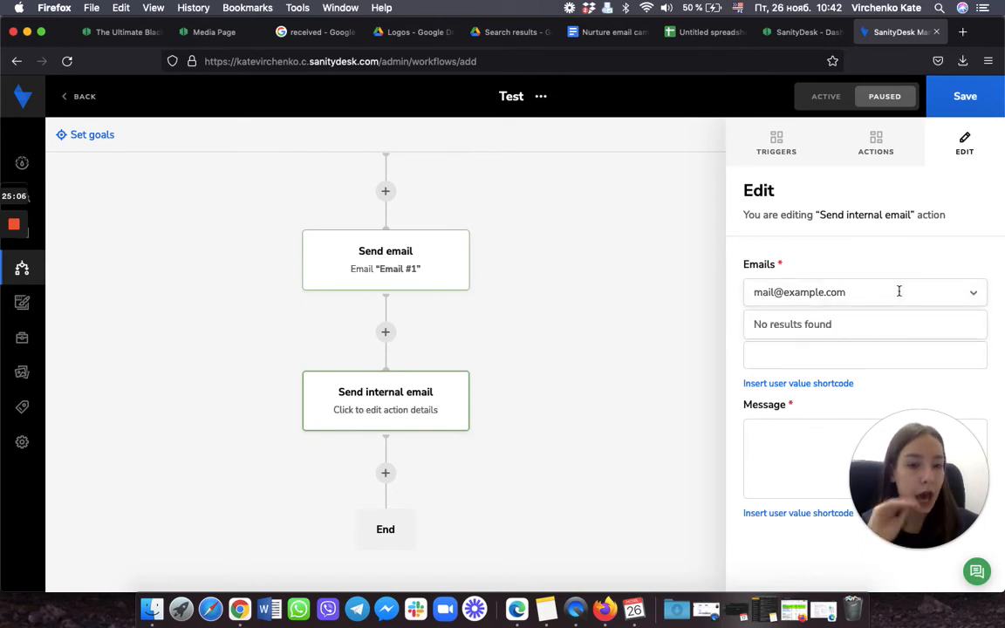
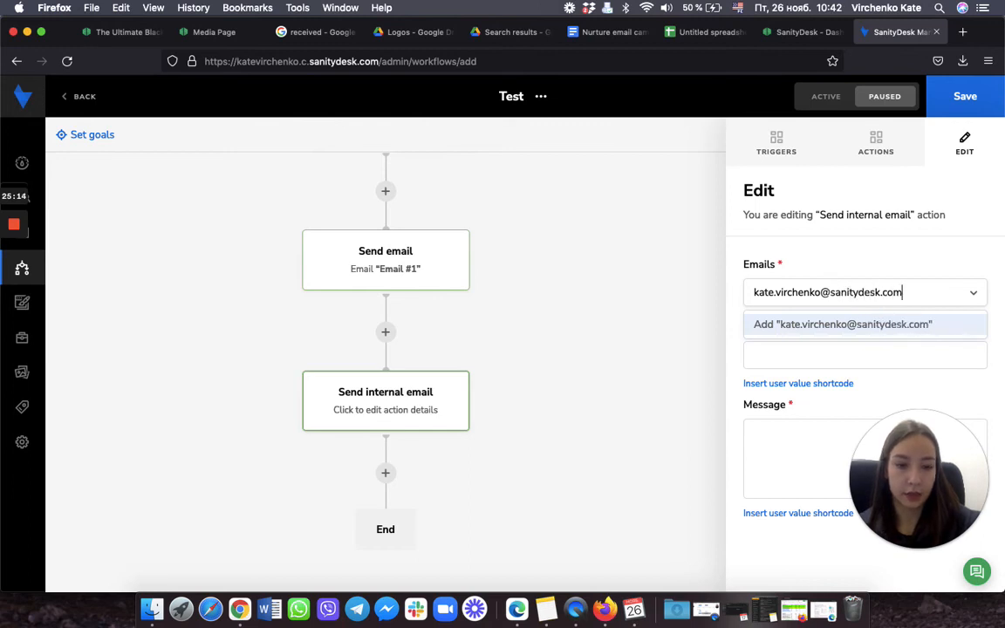
pyautogui.click(900, 324)
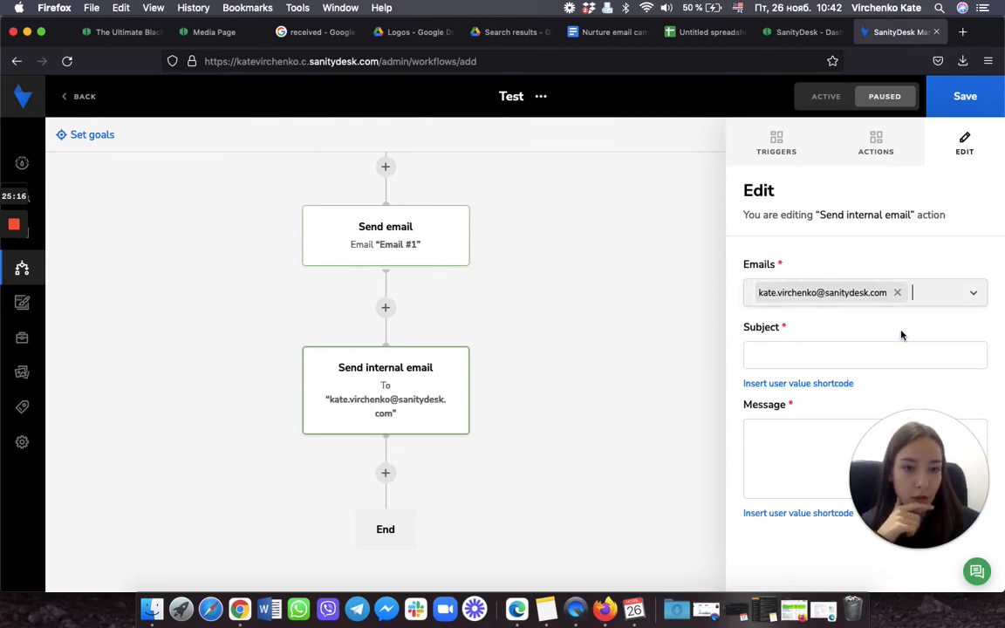
pyautogui.click(806, 355)
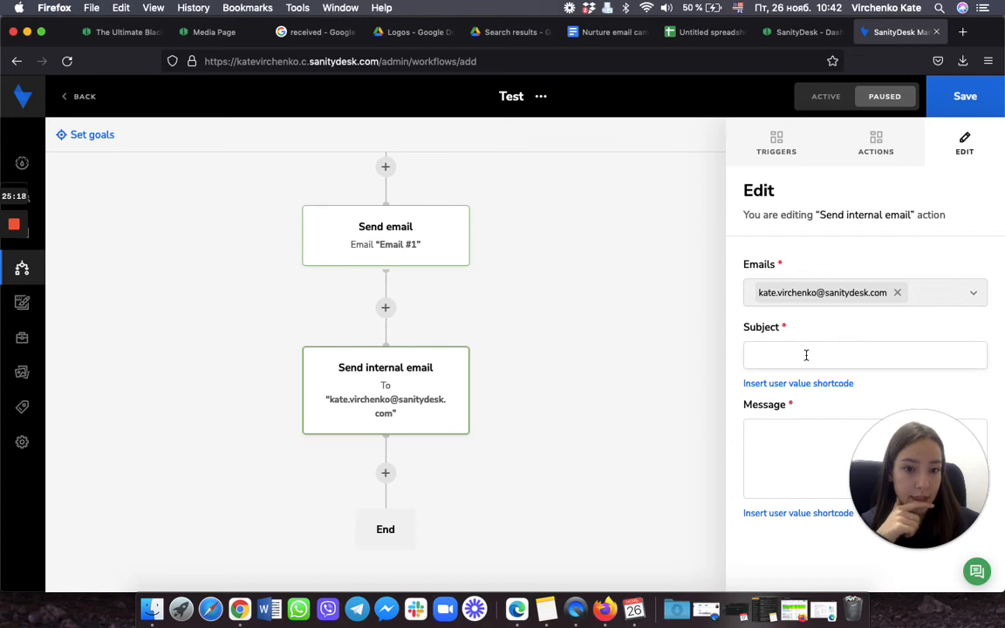
pyautogui.write('The')
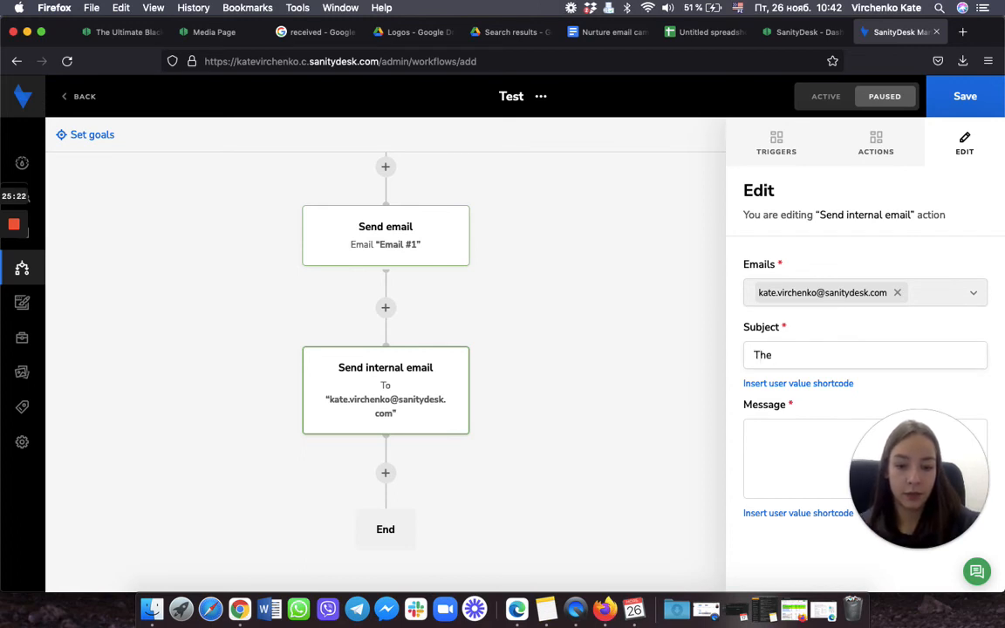
pyautogui.write(' Fir')
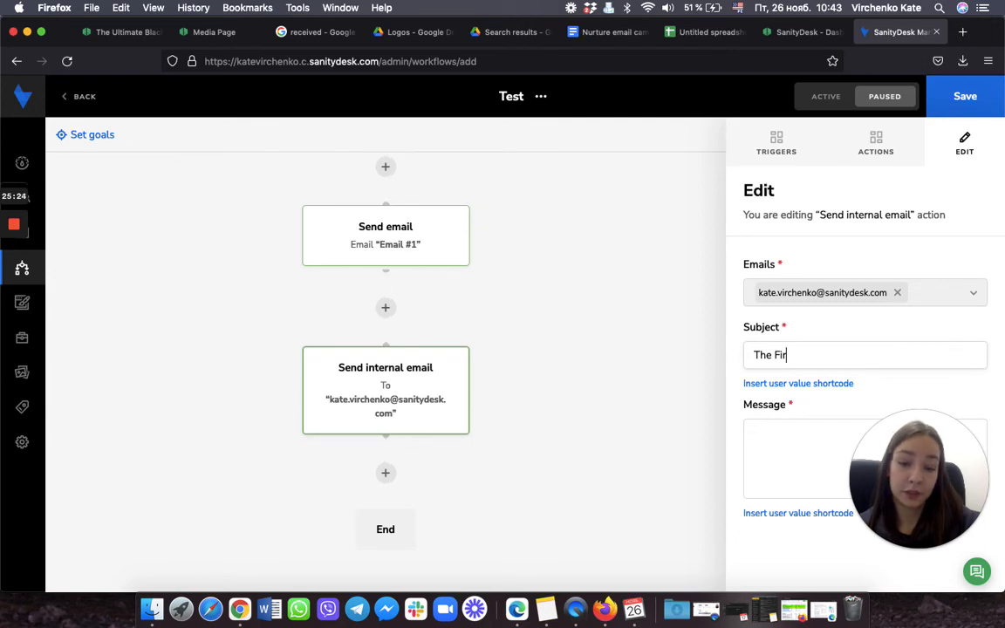
pyautogui.write('st Email ')
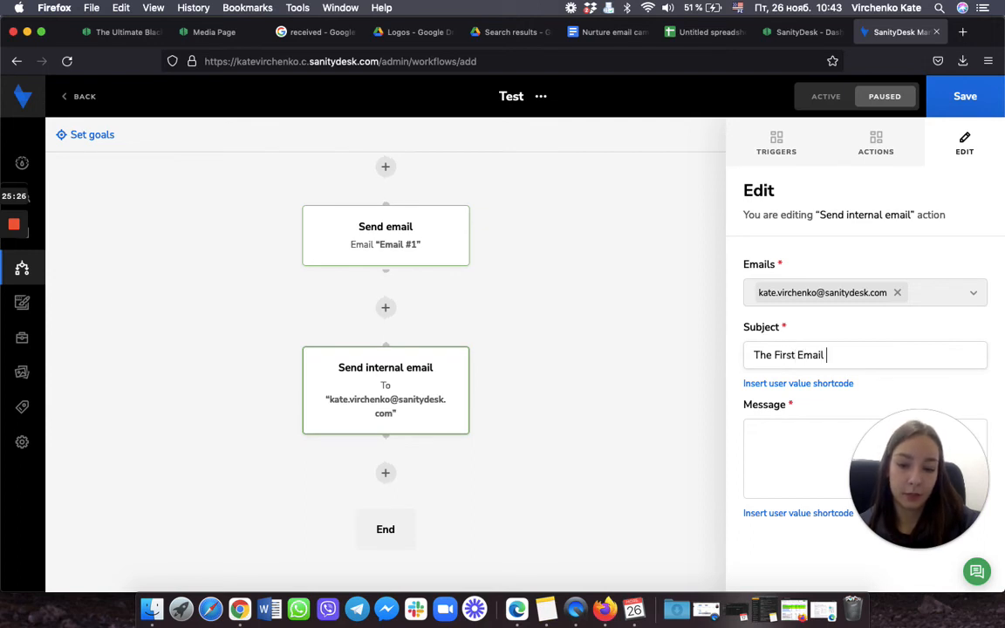
pyautogui.write('Recieved')
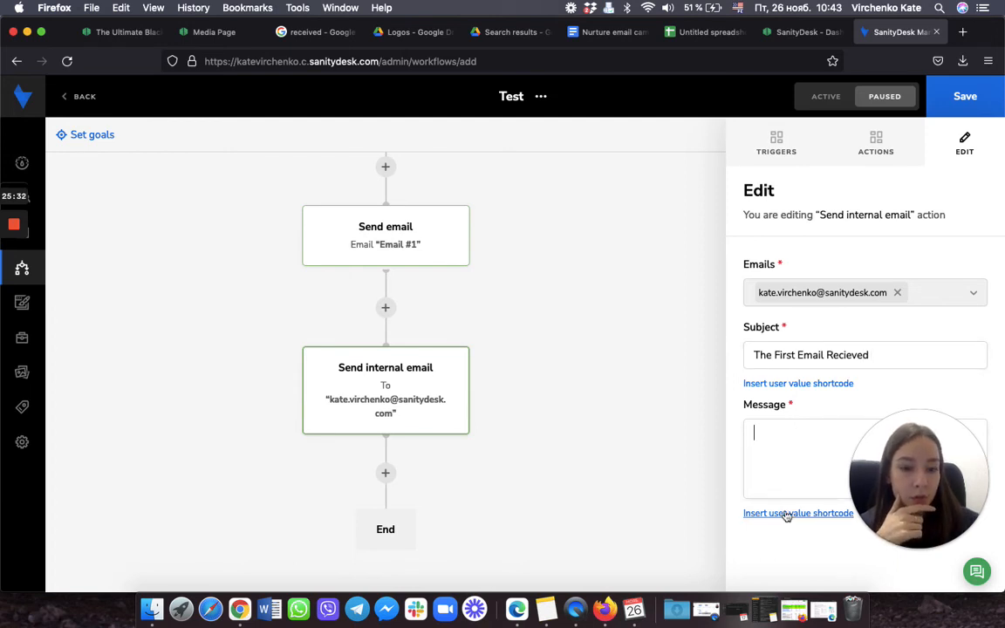
# Step: Insert the %%first_name%% user value shortcode into the message, followed by a comma
pyautogui.click(756, 513)
pyautogui.click(474, 329)
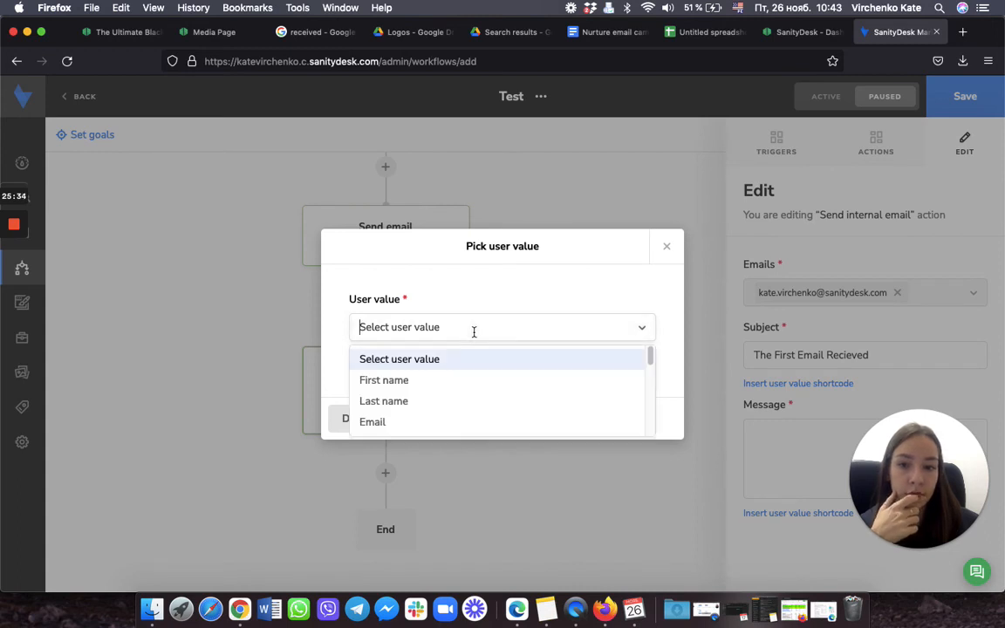
pyautogui.click(413, 382)
pyautogui.click(355, 434)
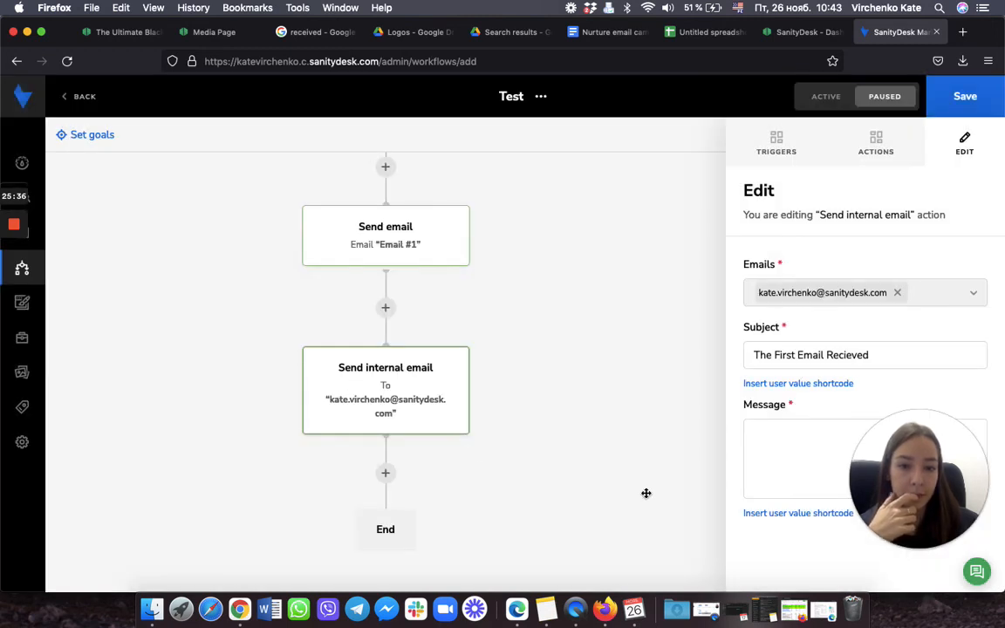
pyautogui.click(764, 443)
pyautogui.press('super+v')
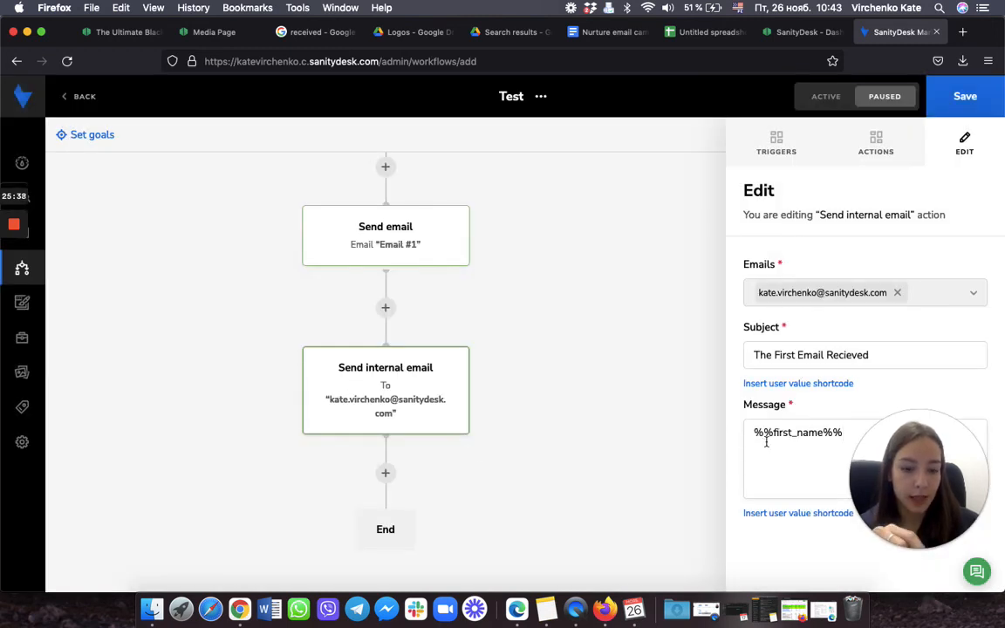
pyautogui.write(',')
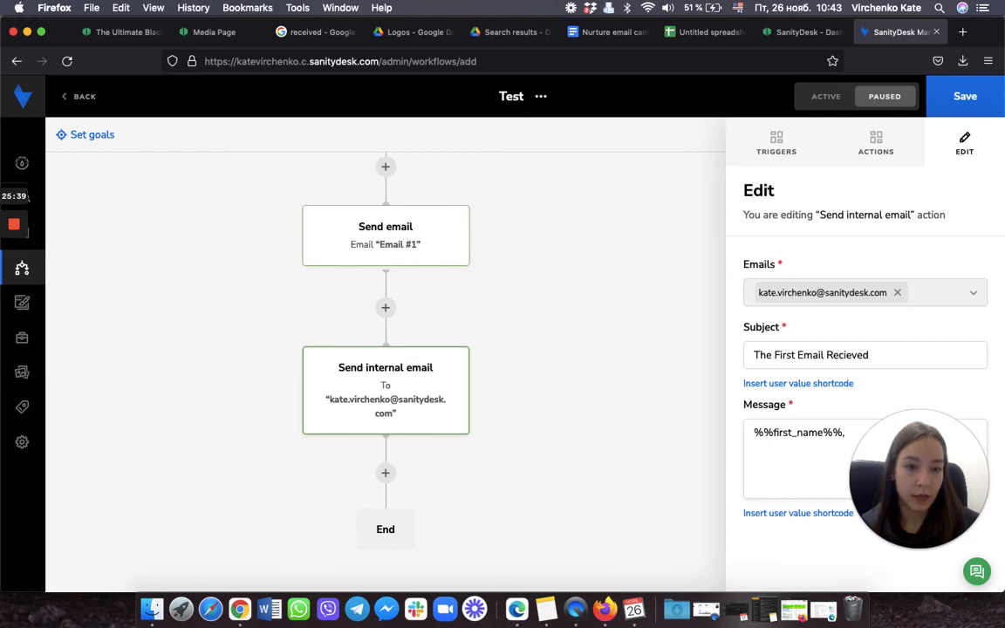
# Step: Add the %%email%% shortcode and the text 'just recieved an email' to the message
pyautogui.click(798, 513)
pyautogui.click(509, 327)
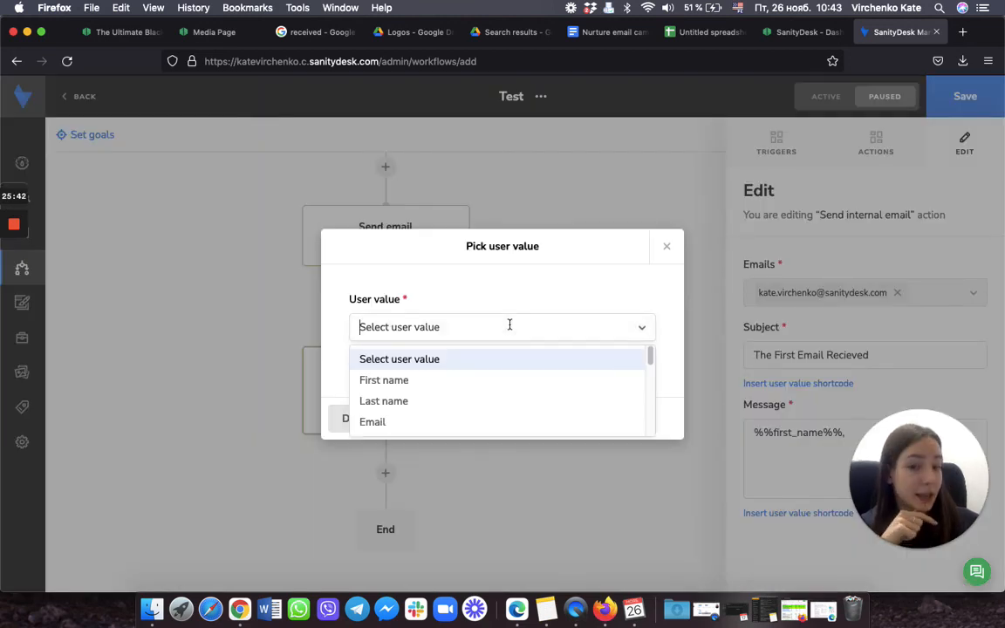
pyautogui.click(453, 420)
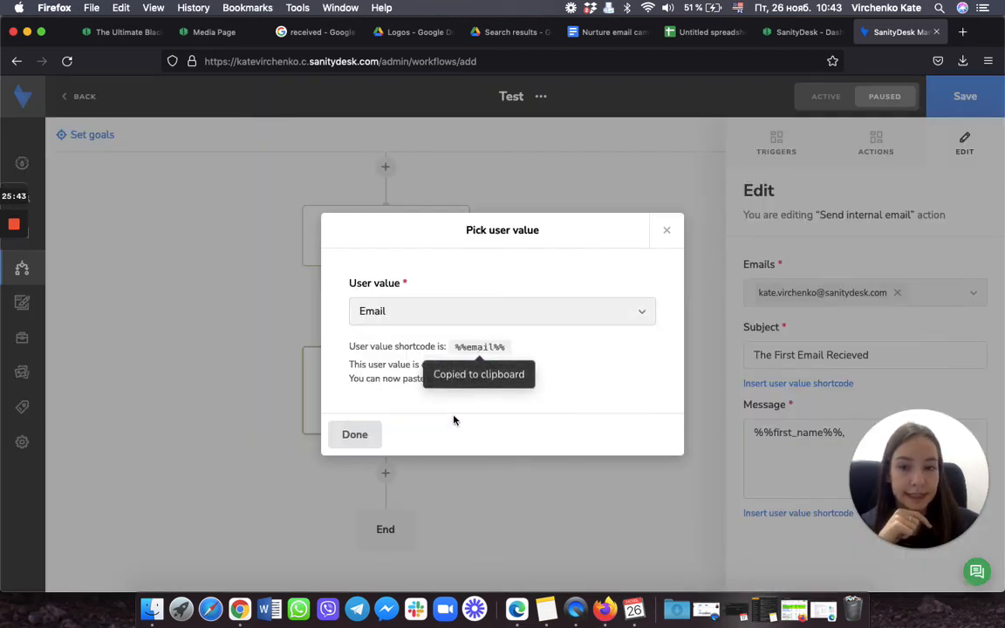
pyautogui.click(359, 434)
pyautogui.moveTo(849, 439); pyautogui.dragTo(640, 165)
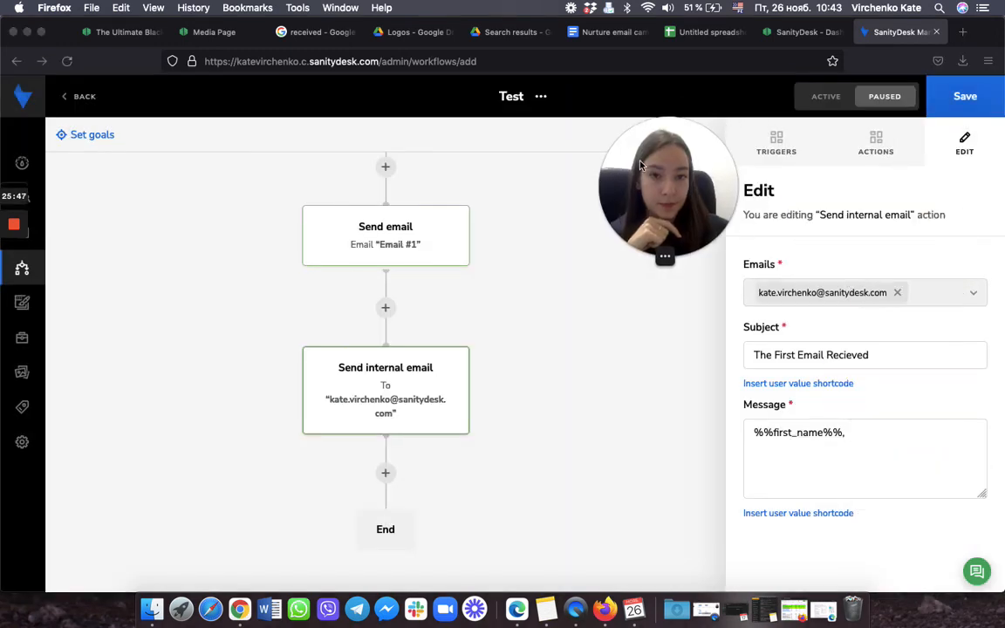
pyautogui.click(873, 434)
pyautogui.press('super+b')
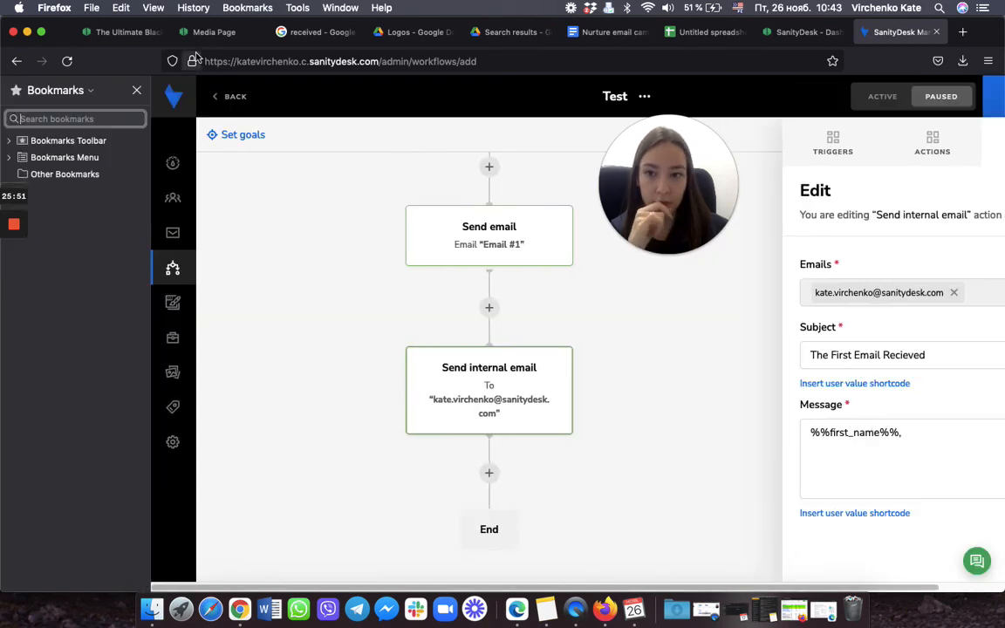
pyautogui.click(136, 90)
pyautogui.click(876, 428)
pyautogui.write('%%email%%')
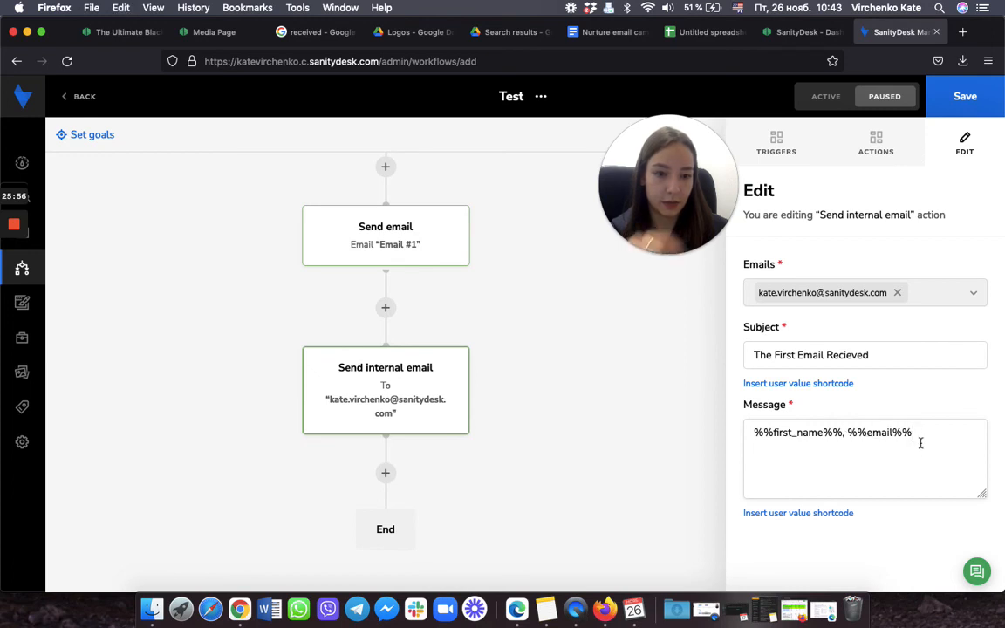
pyautogui.write(' just recie')
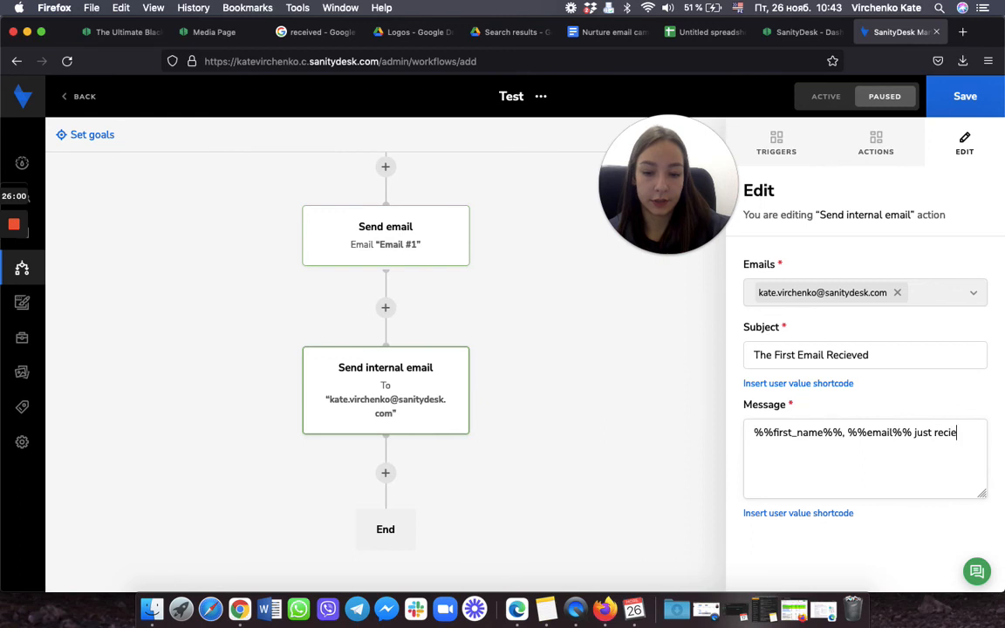
pyautogui.write('ved an em')
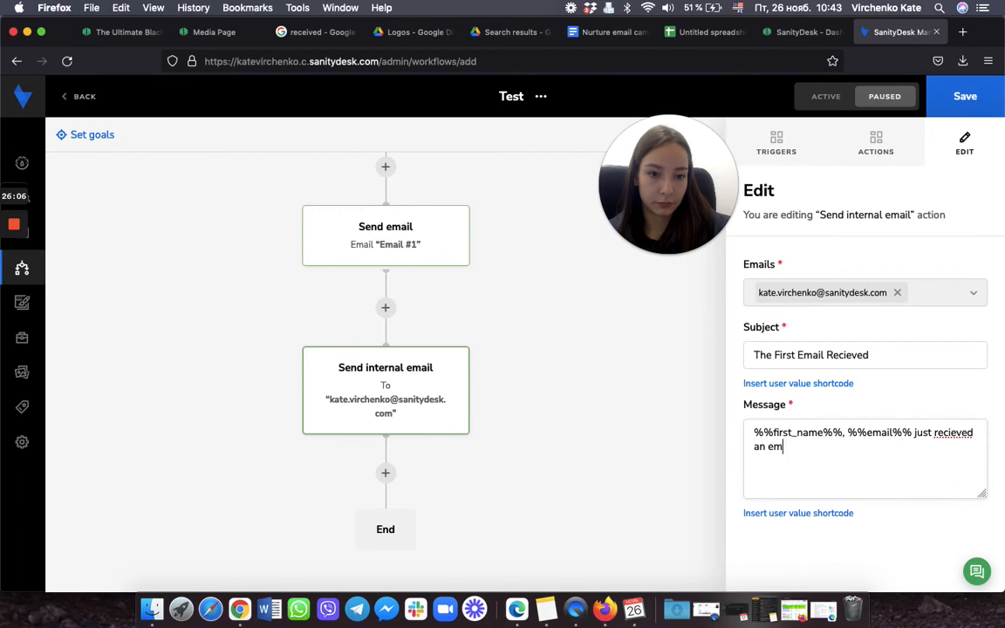
pyautogui.write('ailail.')
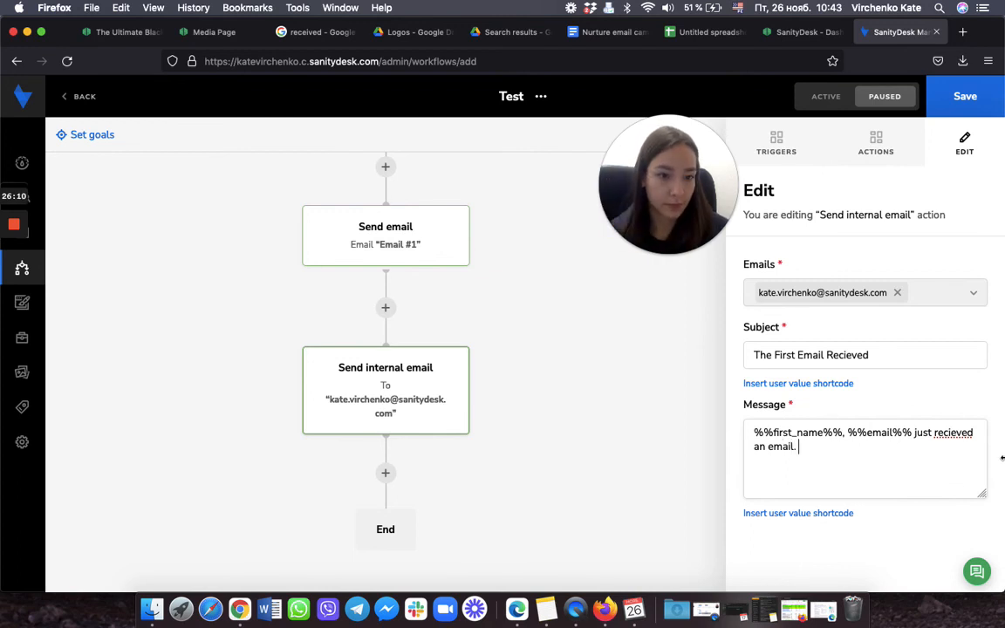
# Step: Correct 'recieved' to 'received' and finish the message with 'Please follow up :)'
pyautogui.click(956, 437)
pyautogui.press('BackSpace')
pyautogui.press('BackSpace')
pyautogui.write('ei')
pyautogui.click(893, 465)
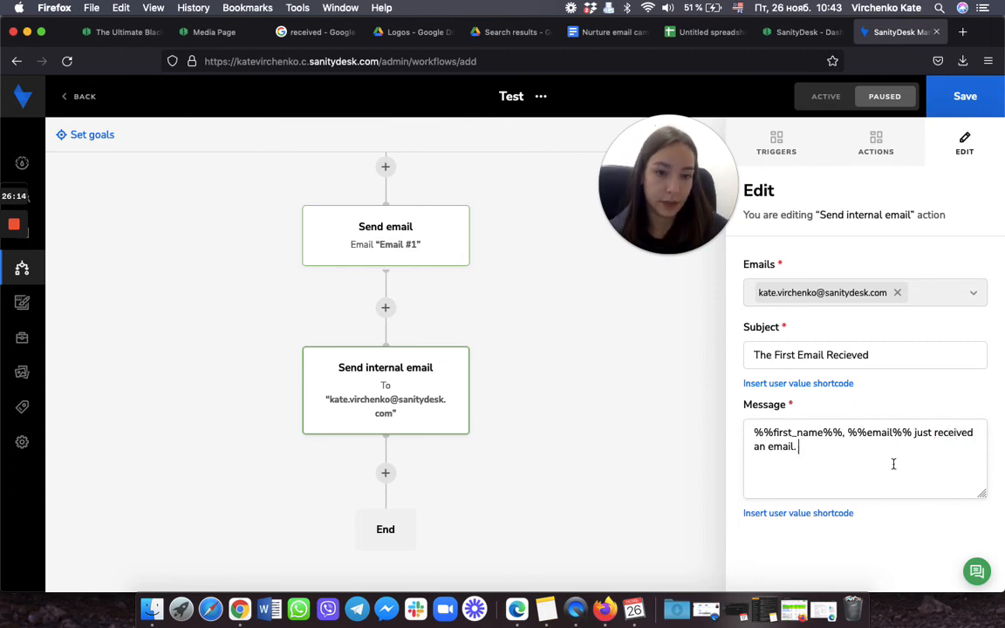
pyautogui.write('Please follo')
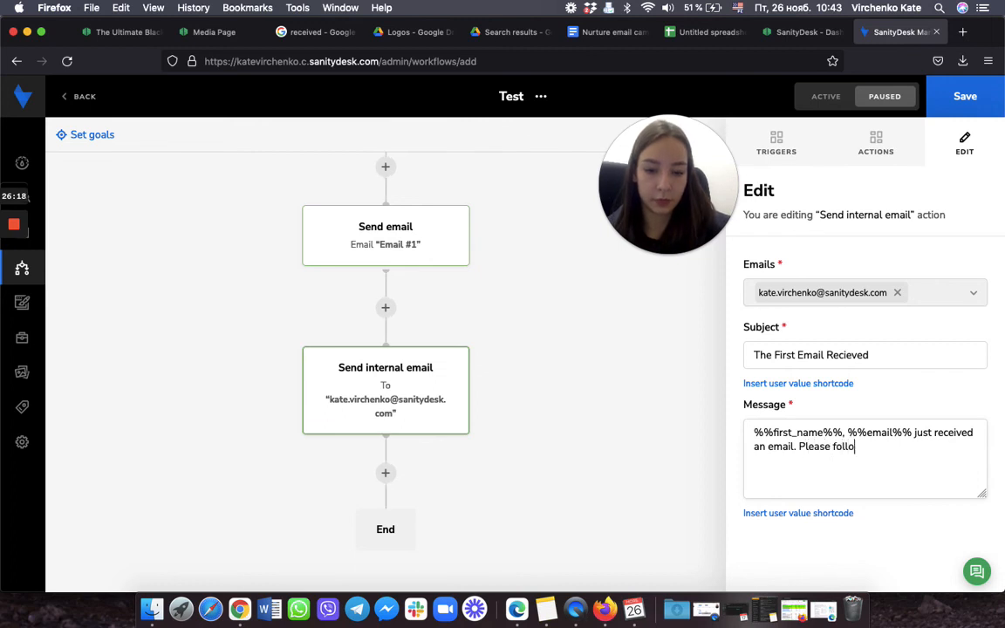
pyautogui.write('w up :')
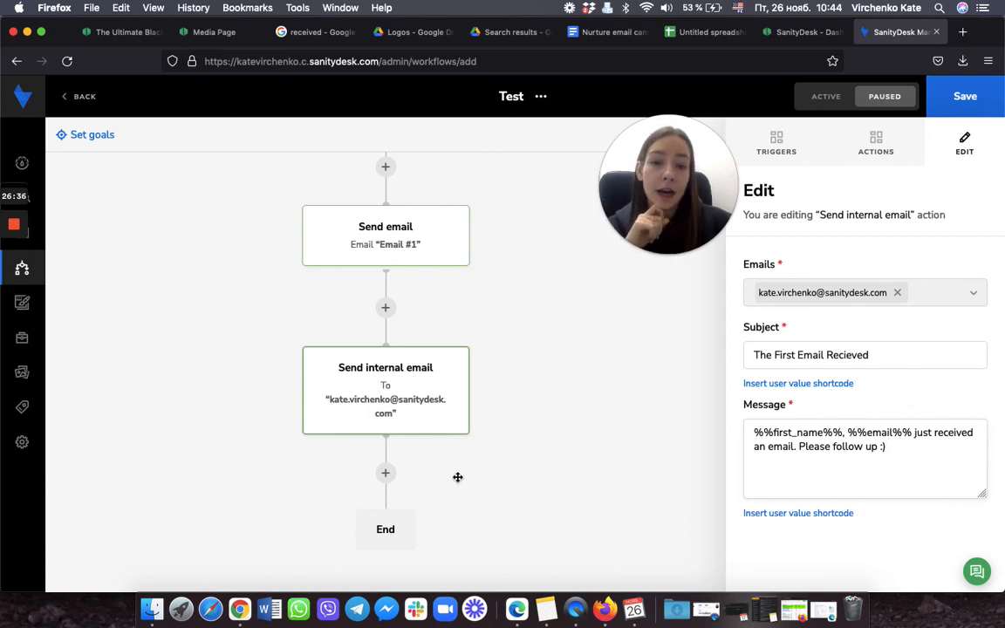
# Step: Scroll back up to the Page visited trigger and switch the Test workflow to Active
pyautogui.scroll(3, 524, 464)
pyautogui.scroll(5, 524, 463)
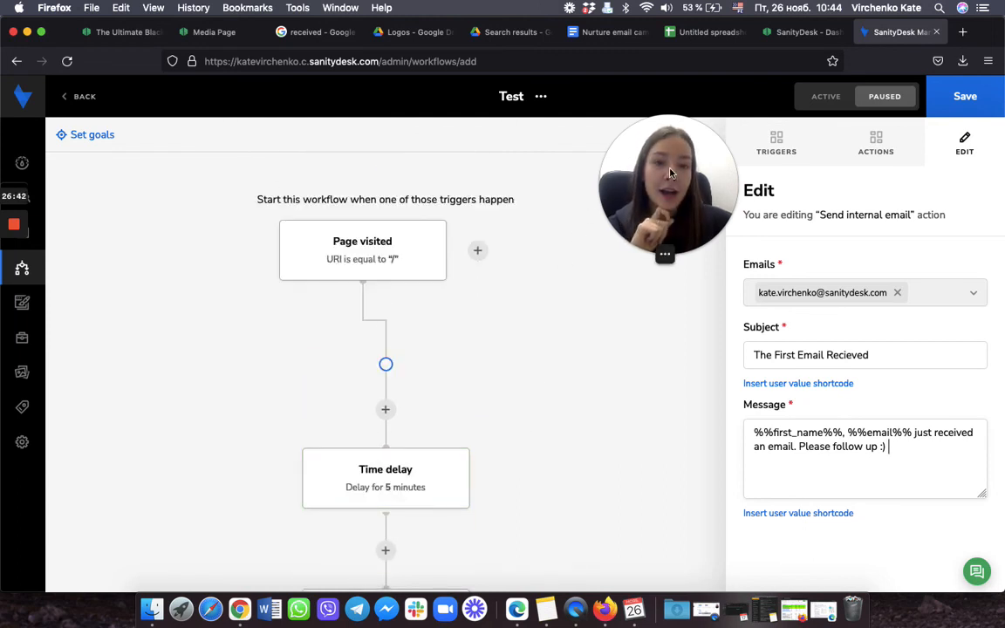
pyautogui.moveTo(657, 178); pyautogui.dragTo(640, 318)
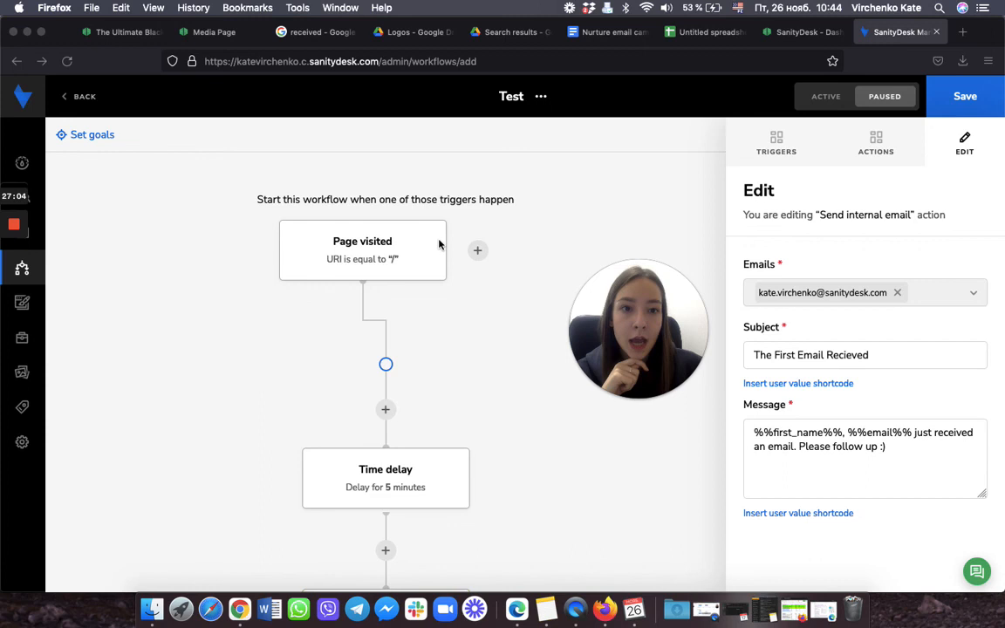
pyautogui.click(826, 98)
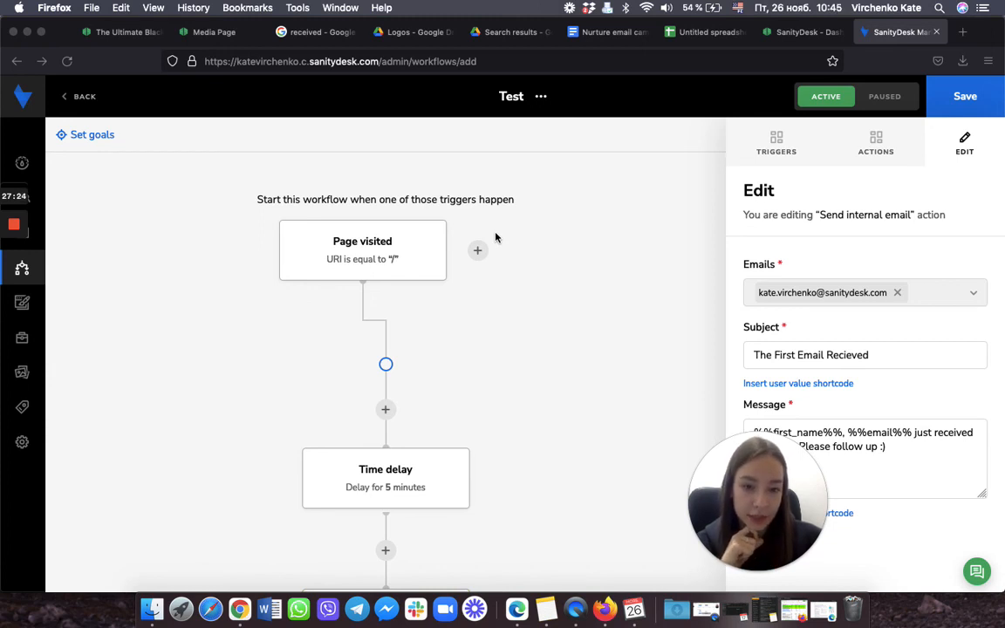
# Step: Save the active Test workflow and wait for the 'Workflow added' confirmation
pyautogui.click(960, 105)
pyautogui.click(967, 107)
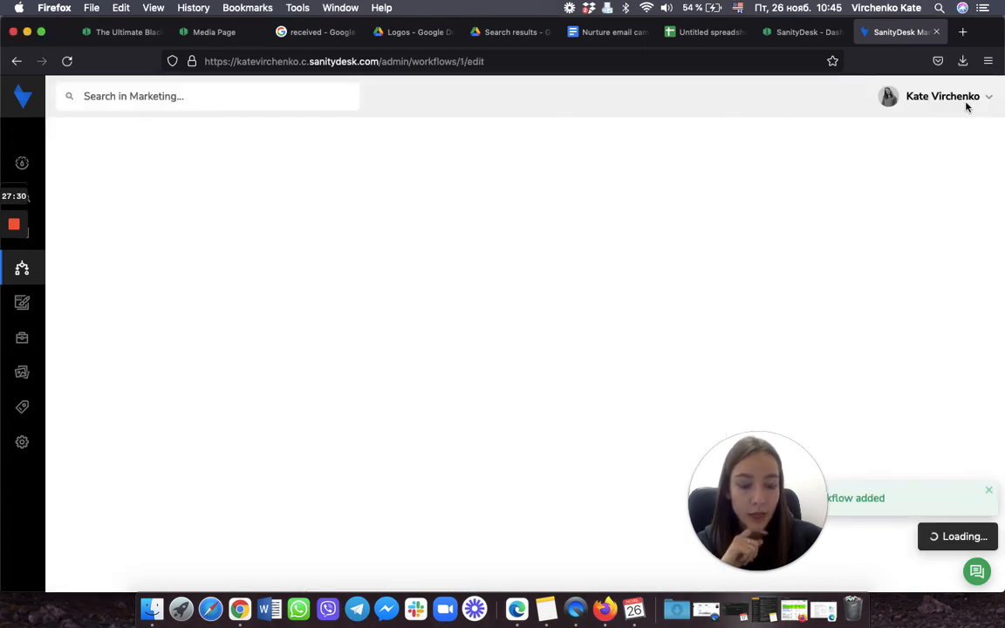
pyautogui.moveTo(672, 419); pyautogui.dragTo(595, 419)
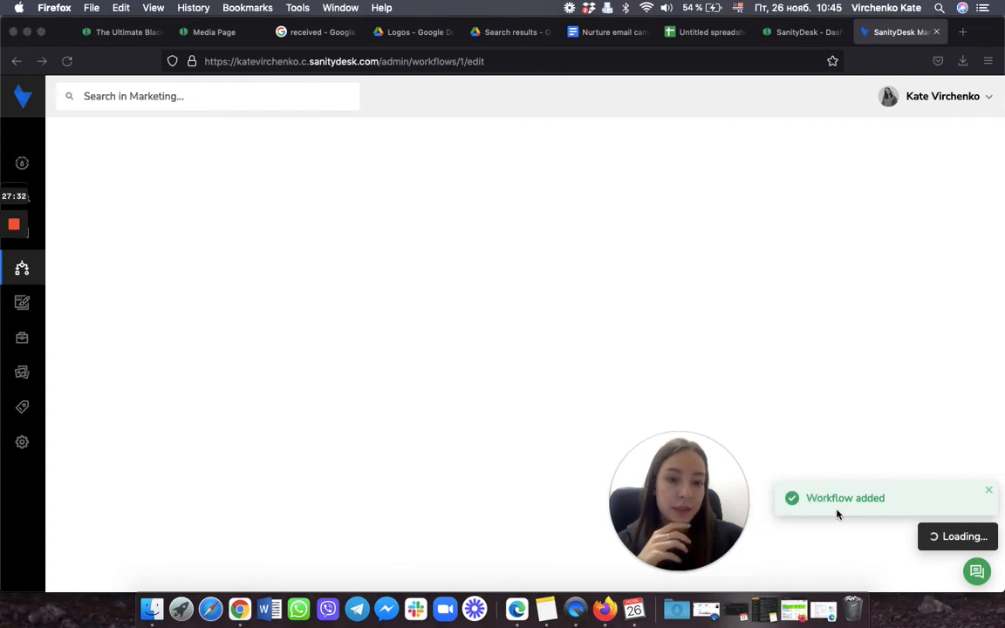